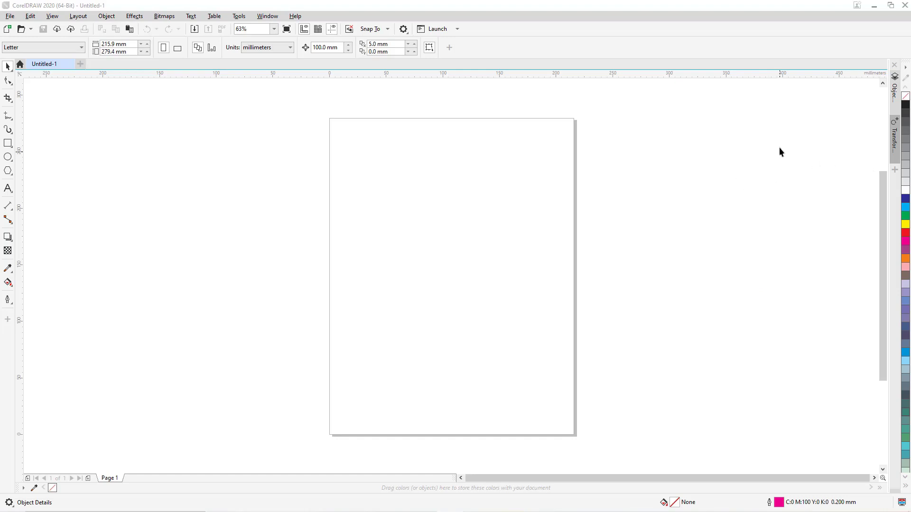
# Open the Objects docker and look through the list of available dockers.
pyautogui.click(896, 95)
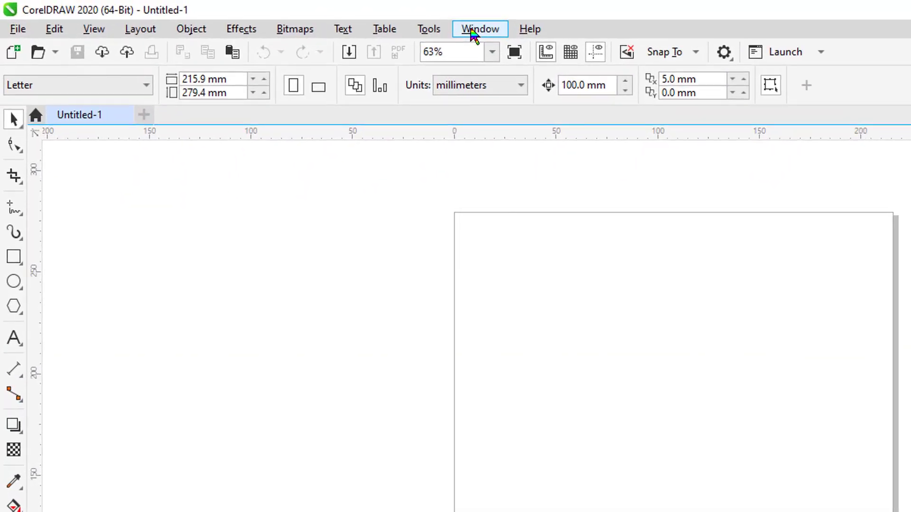
pyautogui.click(472, 31)
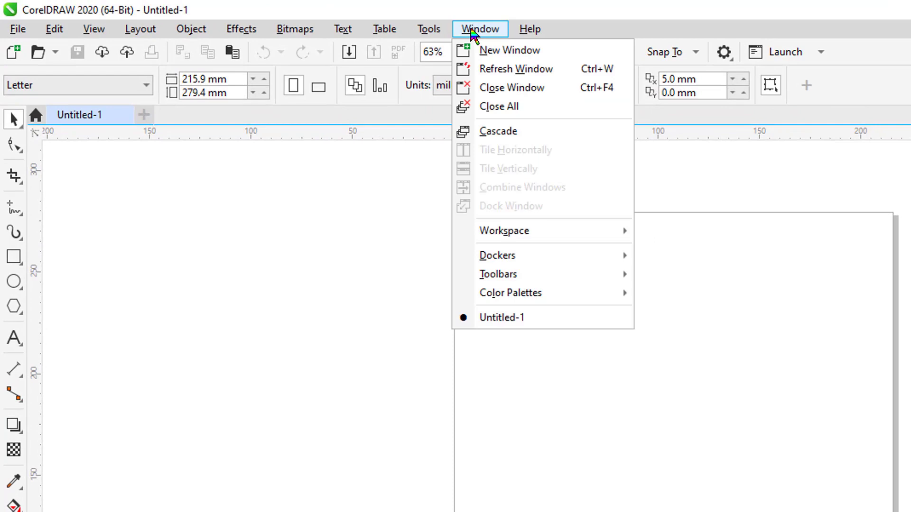
pyautogui.moveTo(498, 258)
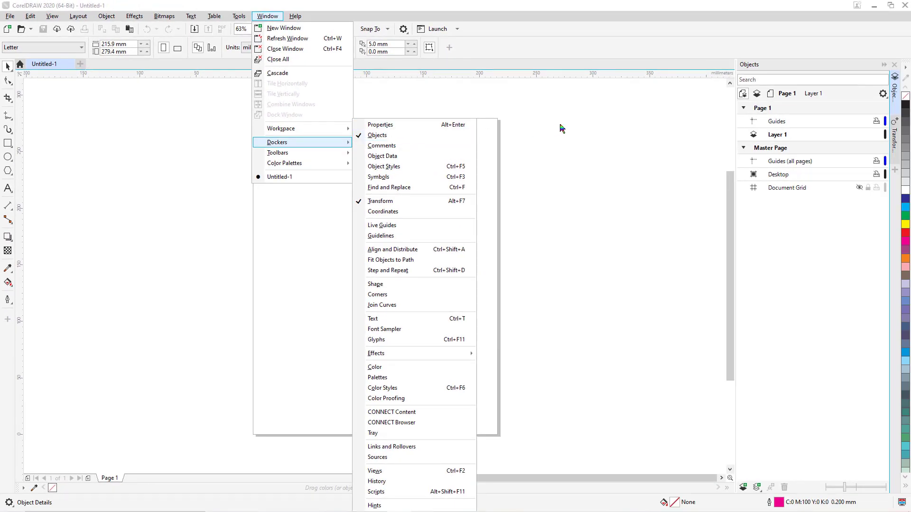
pyautogui.click(561, 128)
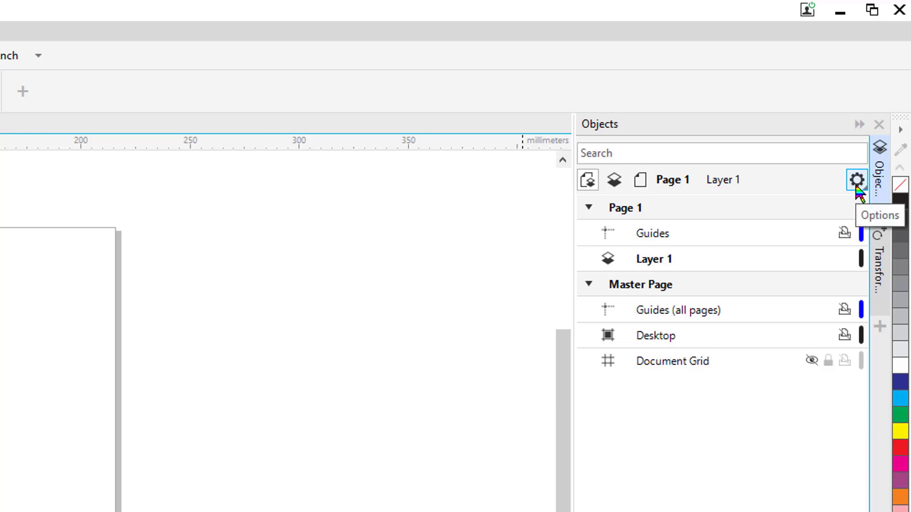
pyautogui.click(861, 189)
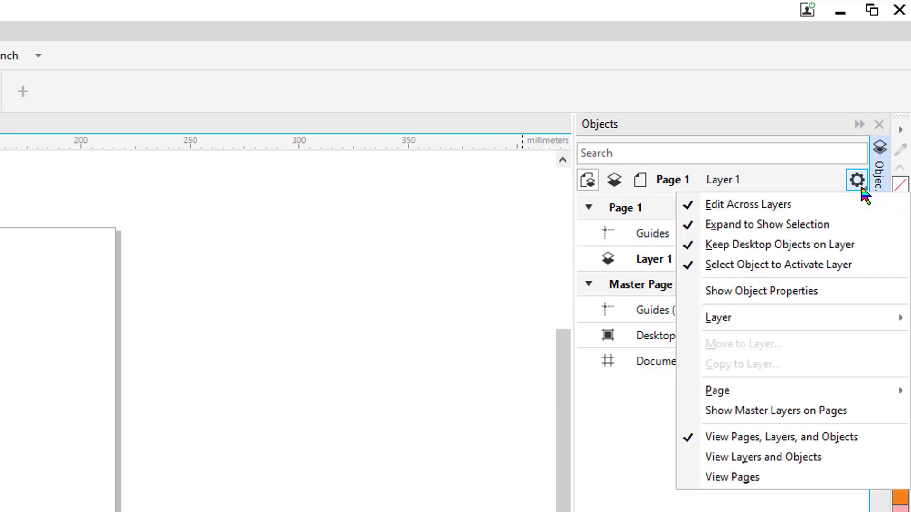
pyautogui.moveTo(752, 321)
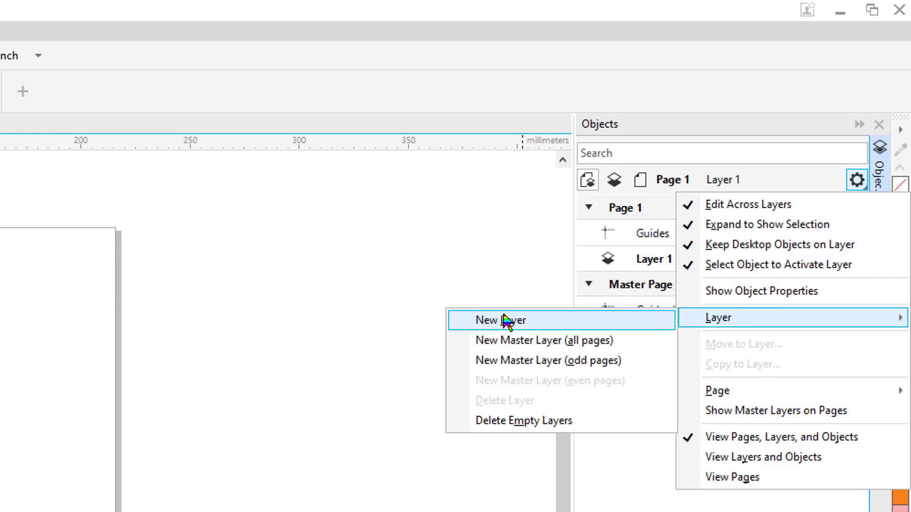
pyautogui.click(366, 277)
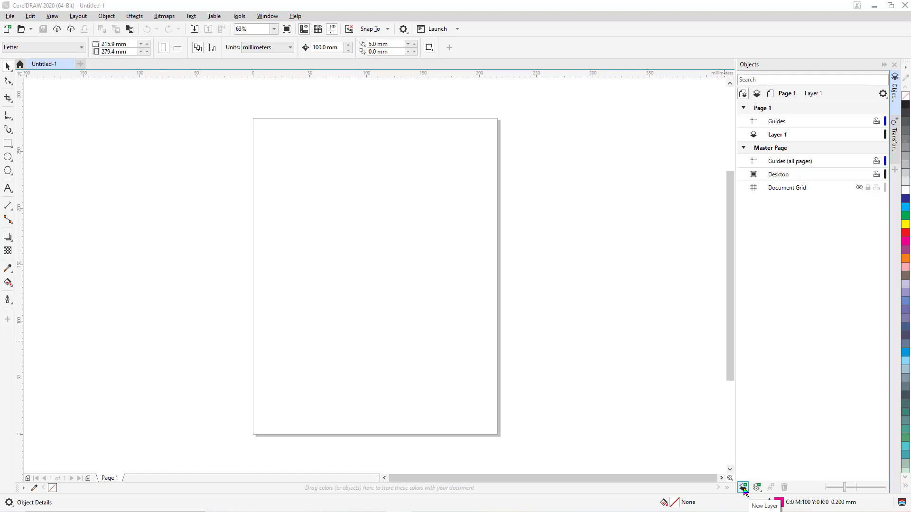
# Add two new layers to Page 1.
pyautogui.click(744, 487)
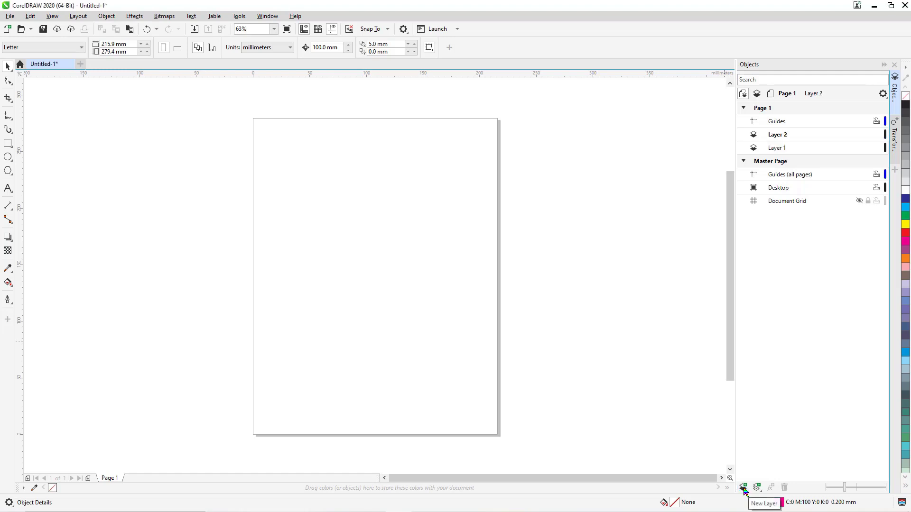
pyautogui.click(743, 488)
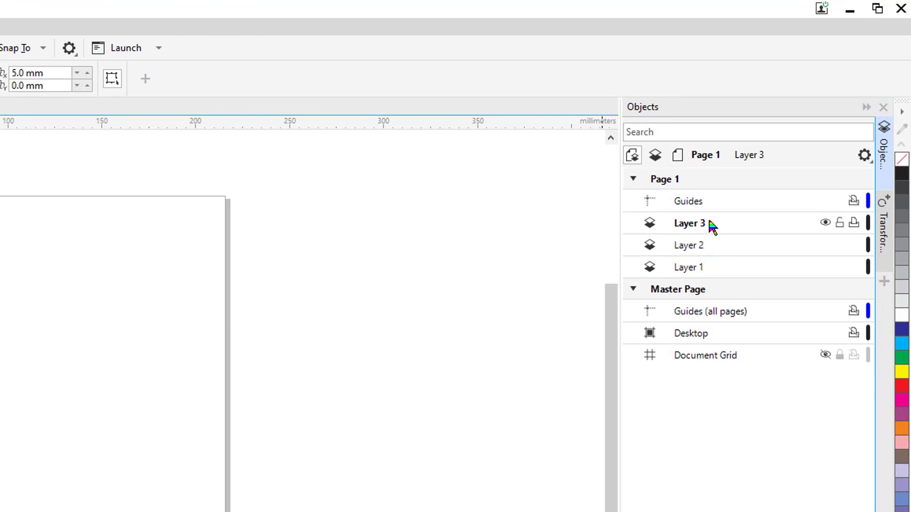
# Rename Layer 2 as "Tầng 1".
pyautogui.doubleClick(706, 248)
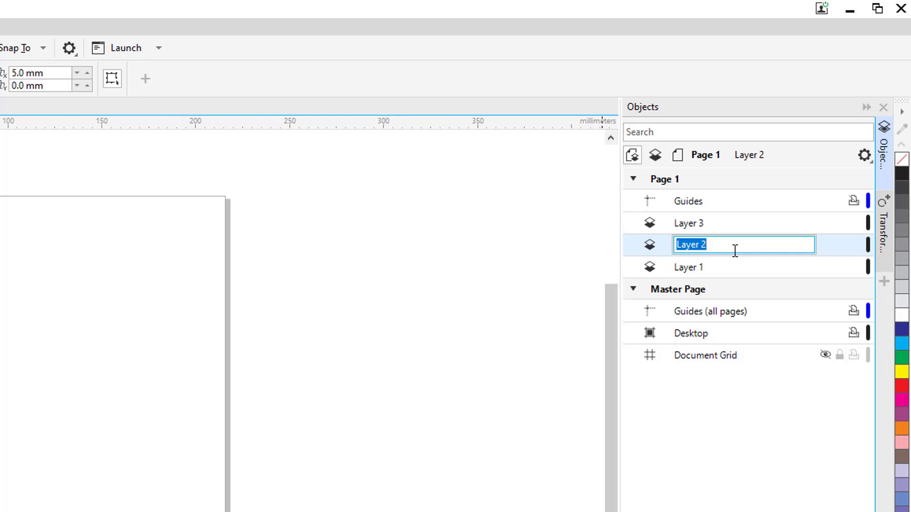
pyautogui.write('ân')
pyautogui.press('BackSpace')
pyautogui.write('g 1')
pyautogui.press('Return')
# Rename Layer 3 as "Tầng 2".
pyautogui.click(696, 230)
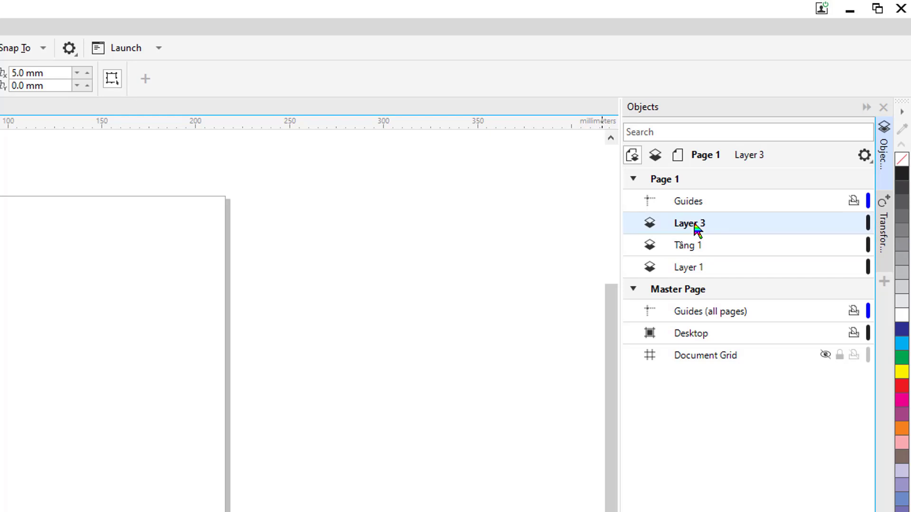
pyautogui.doubleClick(695, 227)
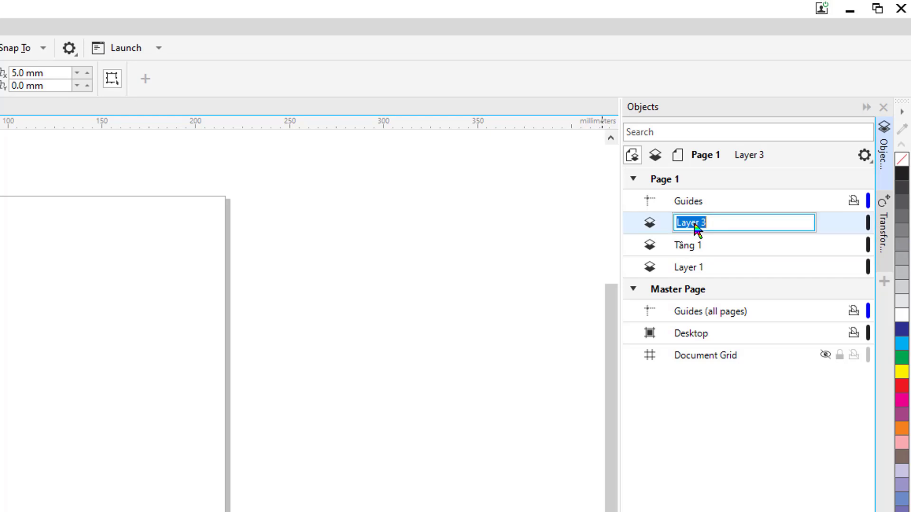
pyautogui.write('Tâ')
pyautogui.write('ng 2')
pyautogui.click(532, 281)
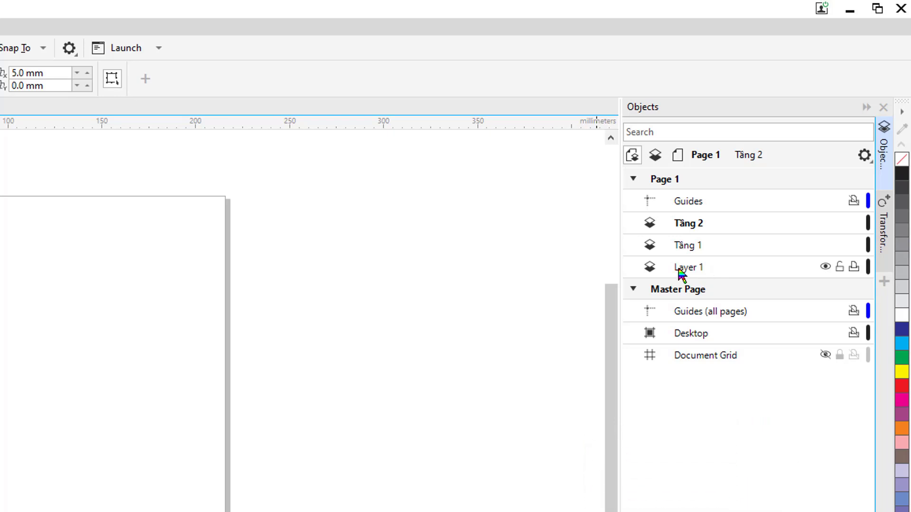
# Make Tầng 1 the active layer and draw a horizontal rectangle in the empty area beside the page.
pyautogui.click(697, 250)
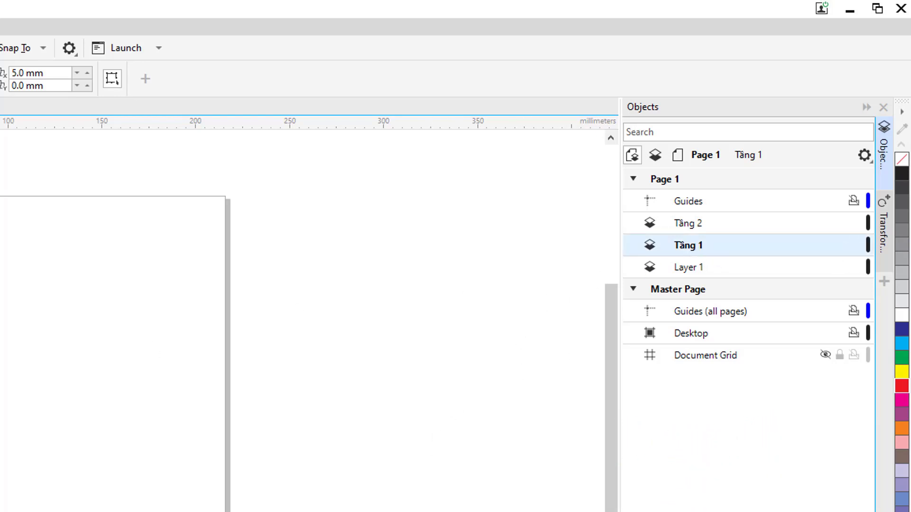
pyautogui.press('F6')
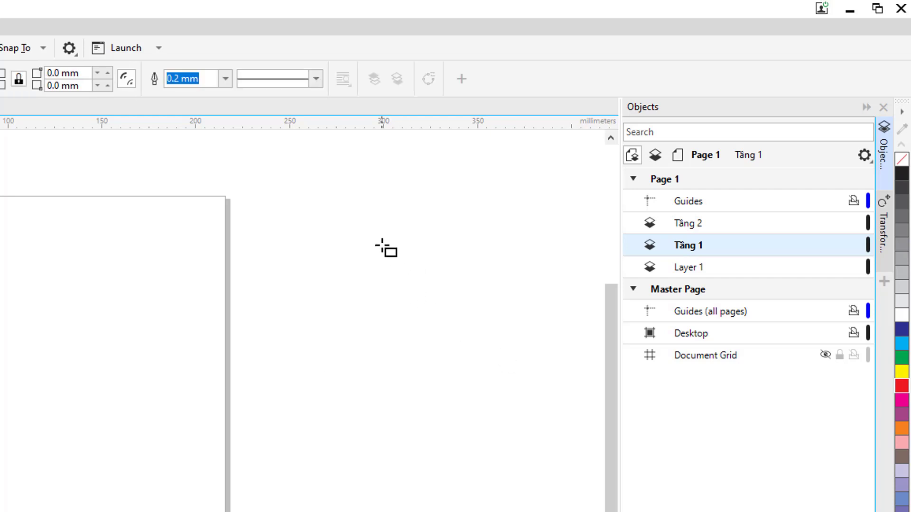
pyautogui.moveTo(381, 245); pyautogui.dragTo(516, 331)
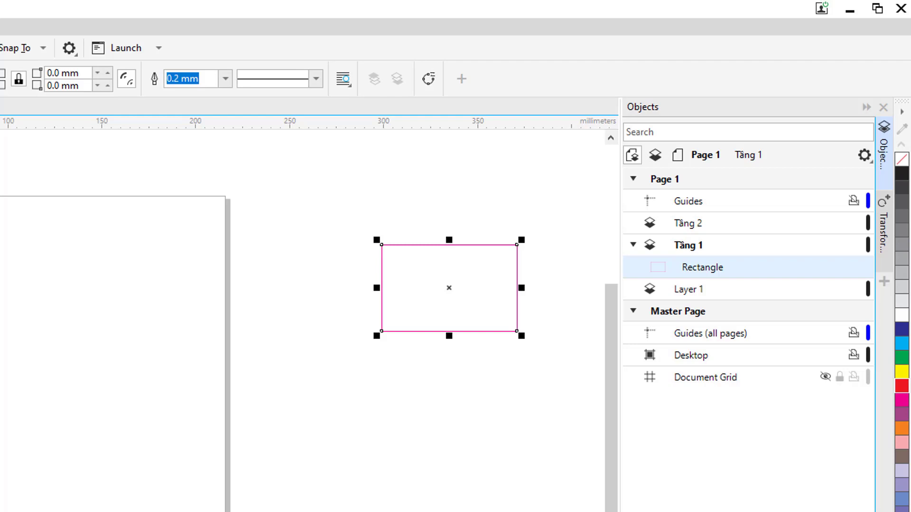
# Draw a triangle with the Polygon tool and position it overlapping the rectangle's lower-left corner.
pyautogui.press('y')
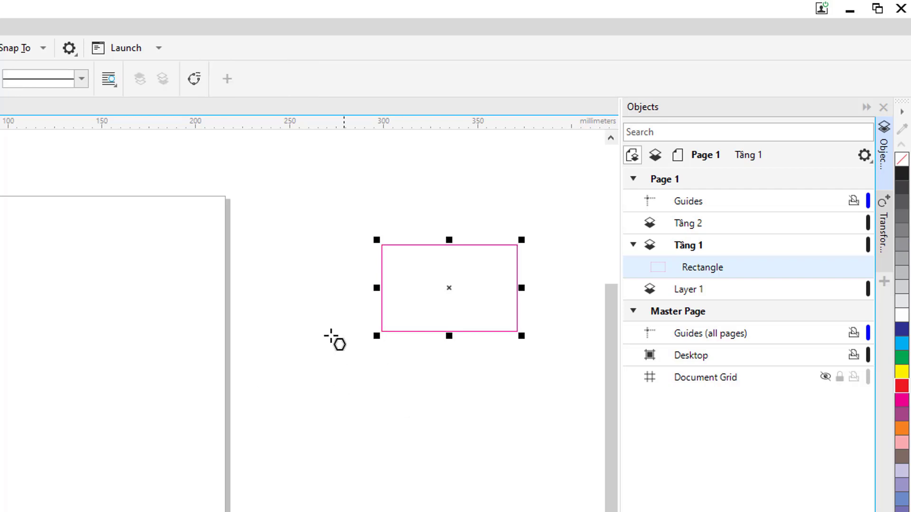
pyautogui.moveTo(353, 317); pyautogui.dragTo(400, 388)
pyautogui.moveTo(359, 326); pyautogui.dragTo(399, 333)
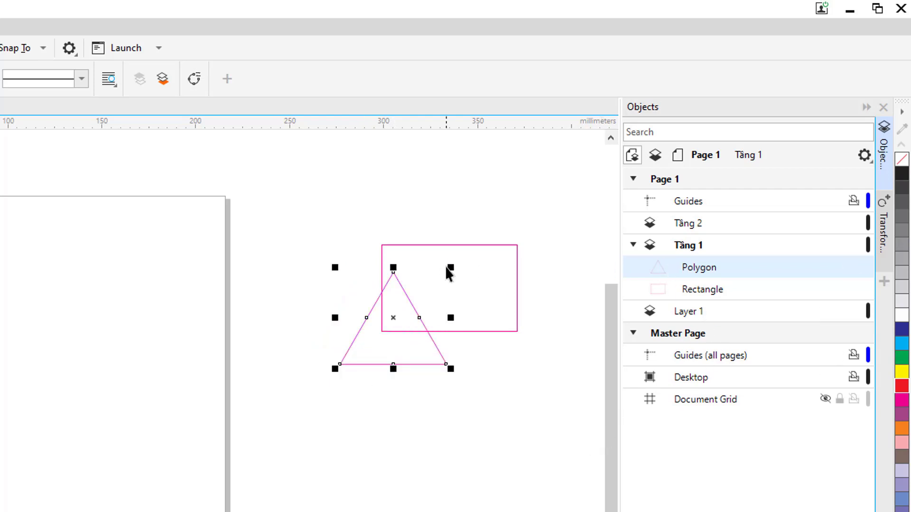
# Fill the rectangle with dark blue and the triangle with yellow, leaving nothing selected.
pyautogui.click(479, 254)
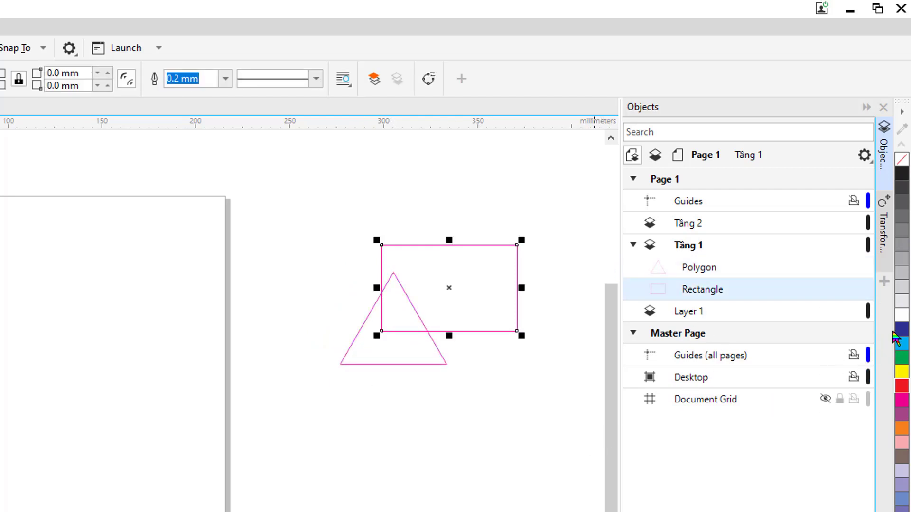
pyautogui.click(901, 331)
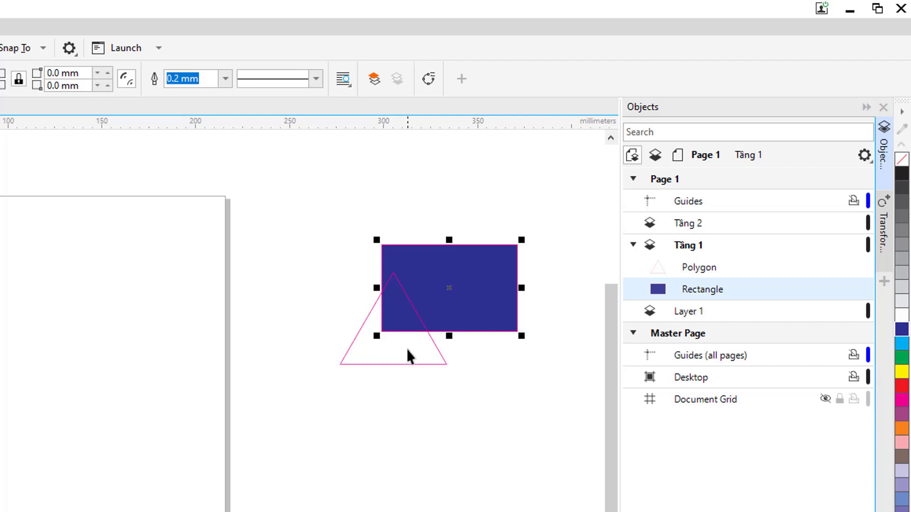
pyautogui.click(409, 363)
pyautogui.click(901, 373)
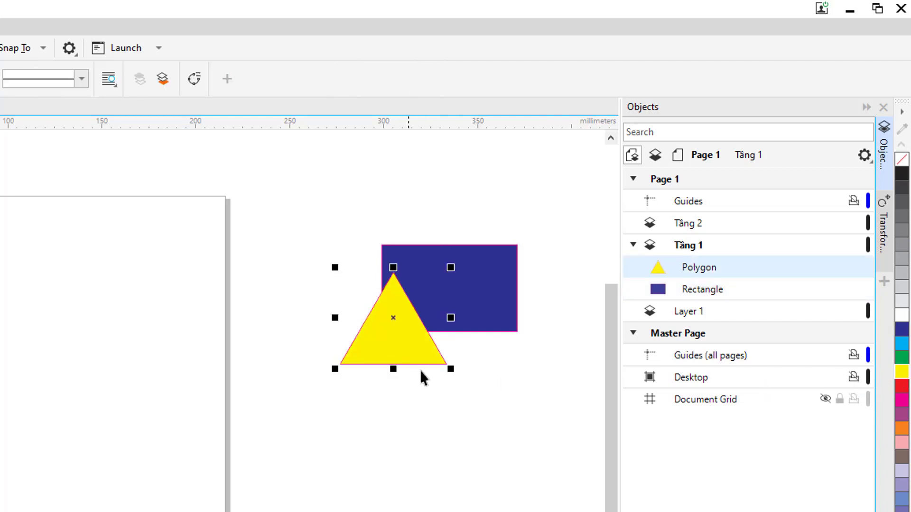
pyautogui.click(476, 411)
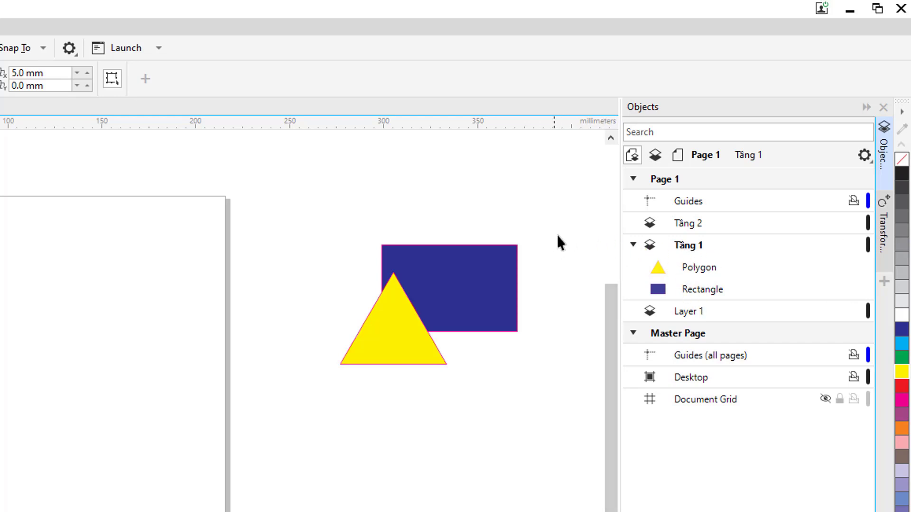
# On layer Tầng 2, draw a horizontal ellipse below the rectangle and a five-pointed star overlapping the ellipse and the triangle.
pyautogui.click(721, 225)
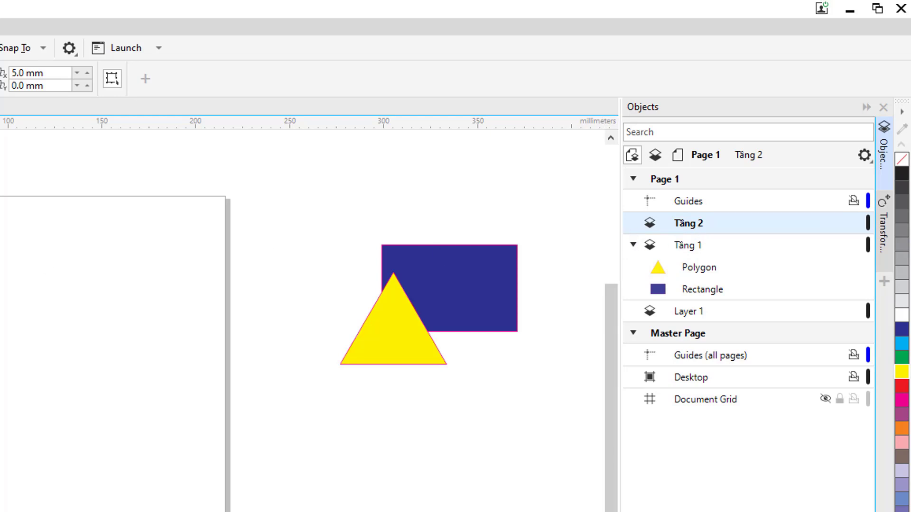
pyautogui.press('F7')
pyautogui.moveTo(409, 349); pyautogui.dragTo(535, 425)
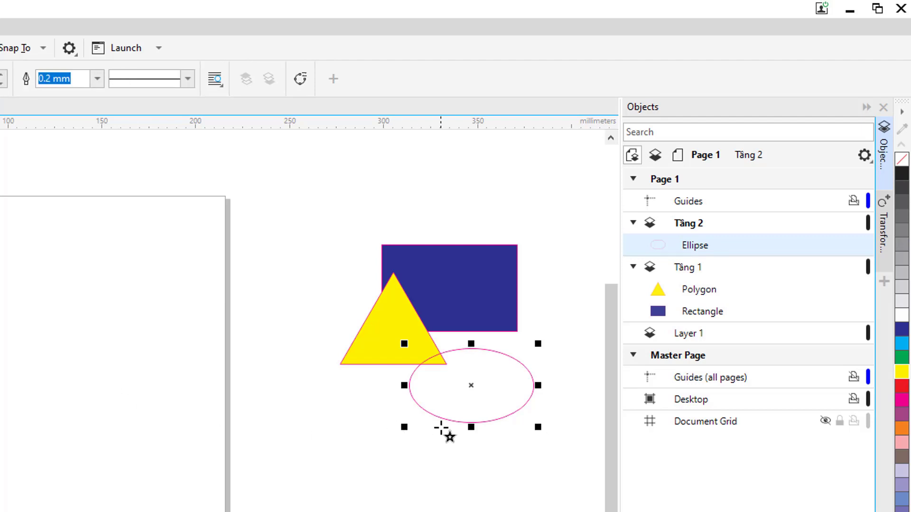
pyautogui.moveTo(398, 408); pyautogui.dragTo(458, 474)
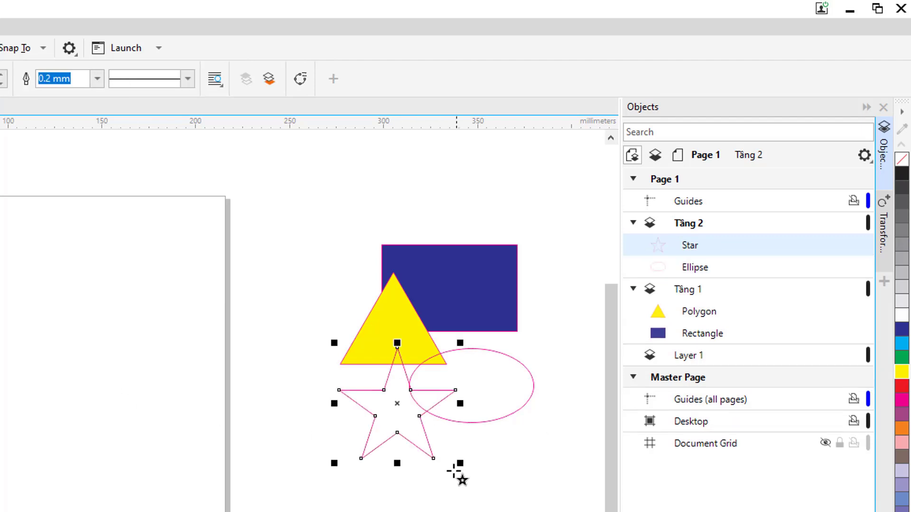
pyautogui.moveTo(397, 424); pyautogui.dragTo(410, 425)
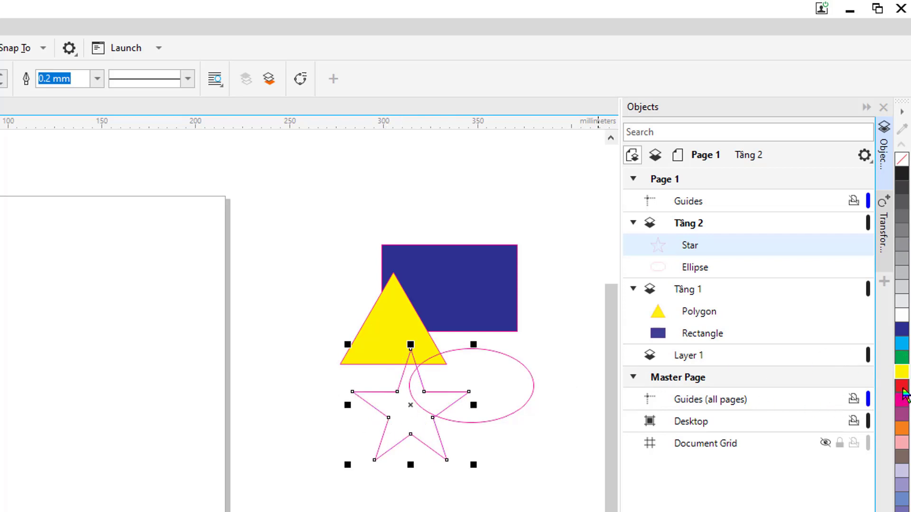
# Fill the star with light blue and the ellipse with red, leaving nothing selected.
pyautogui.click(901, 343)
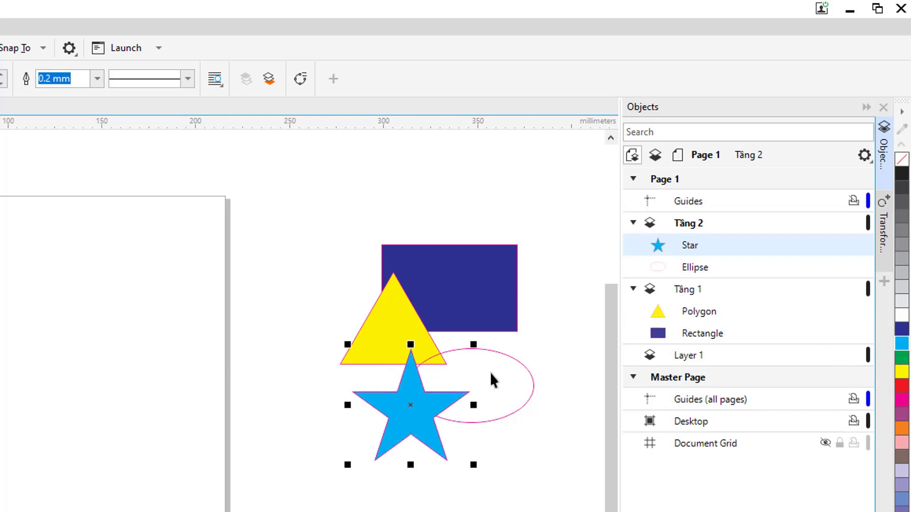
pyautogui.click(490, 373)
pyautogui.click(901, 385)
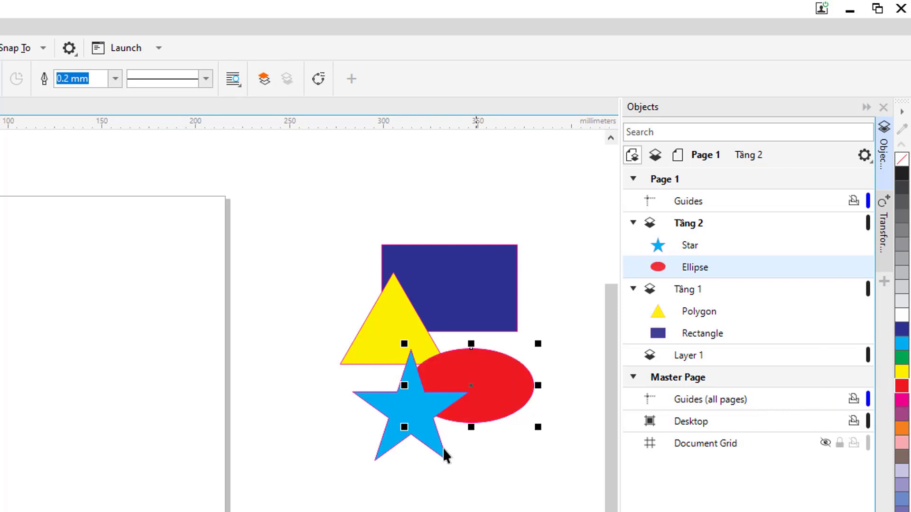
pyautogui.click(529, 470)
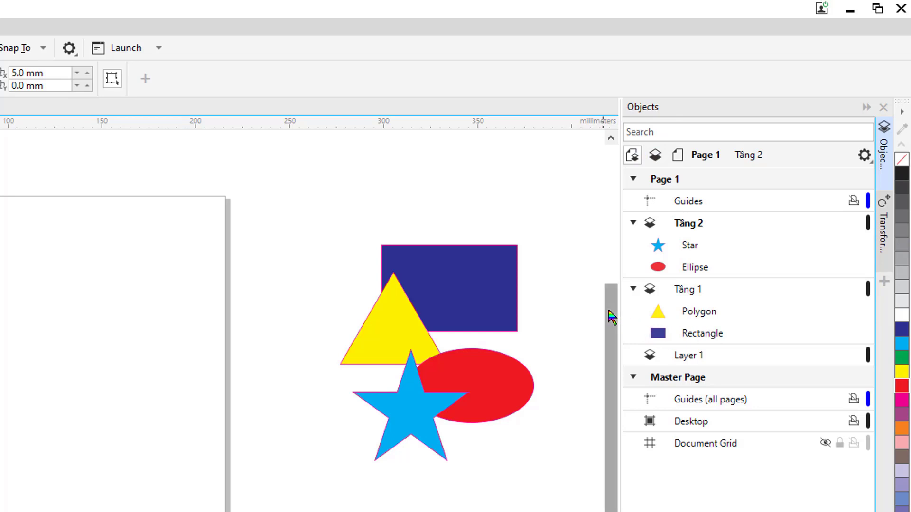
# Select the shapes one by one in the object list and the drawing to examine which layer holds each.
pyautogui.click(692, 316)
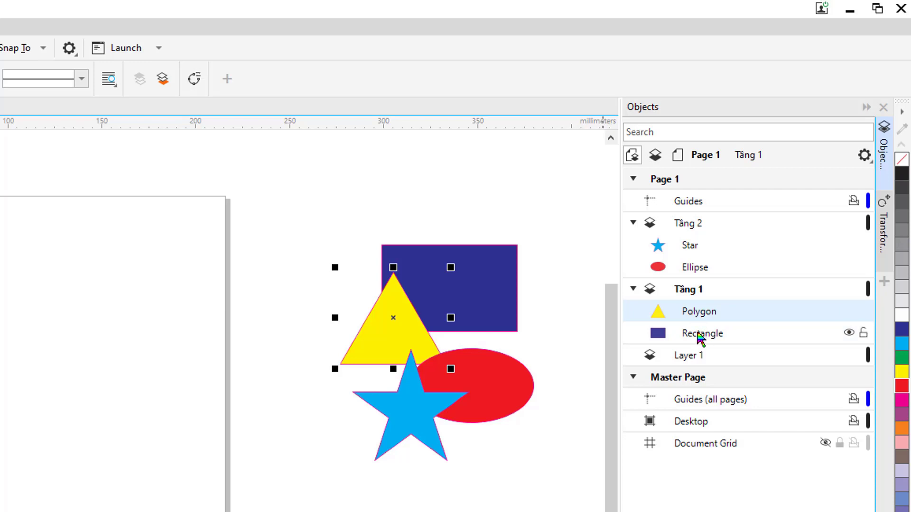
pyautogui.click(699, 337)
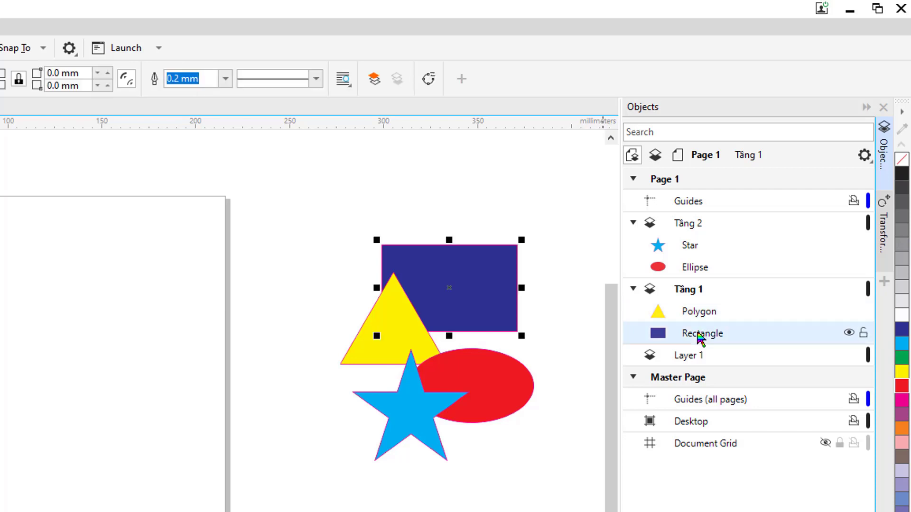
pyautogui.click(693, 246)
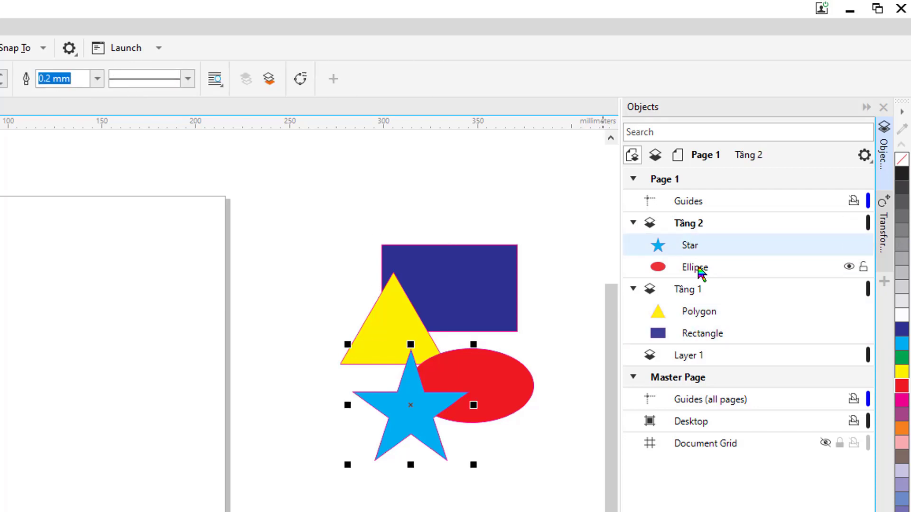
pyautogui.click(697, 267)
pyautogui.click(529, 211)
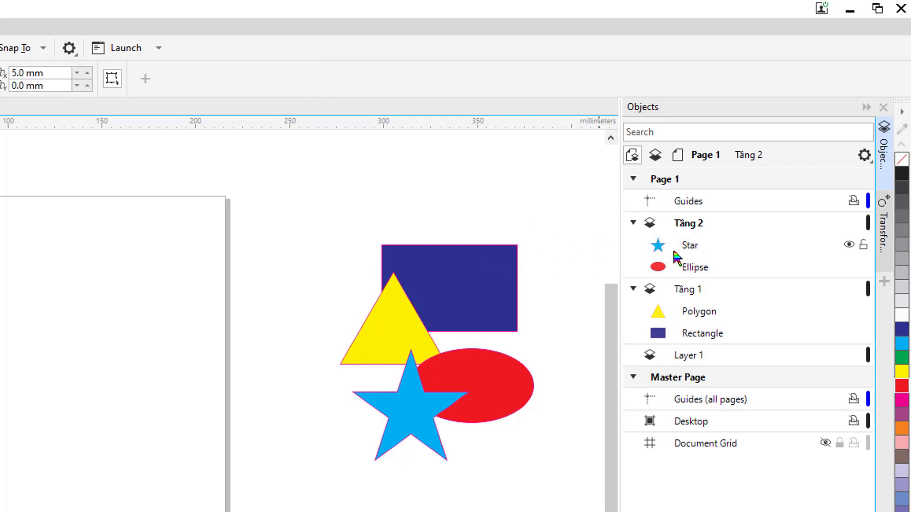
pyautogui.click(488, 266)
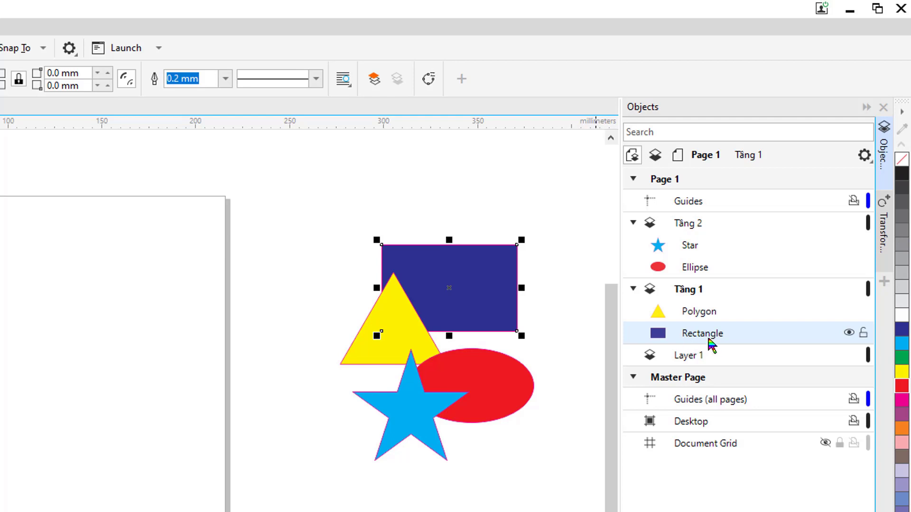
pyautogui.click(508, 383)
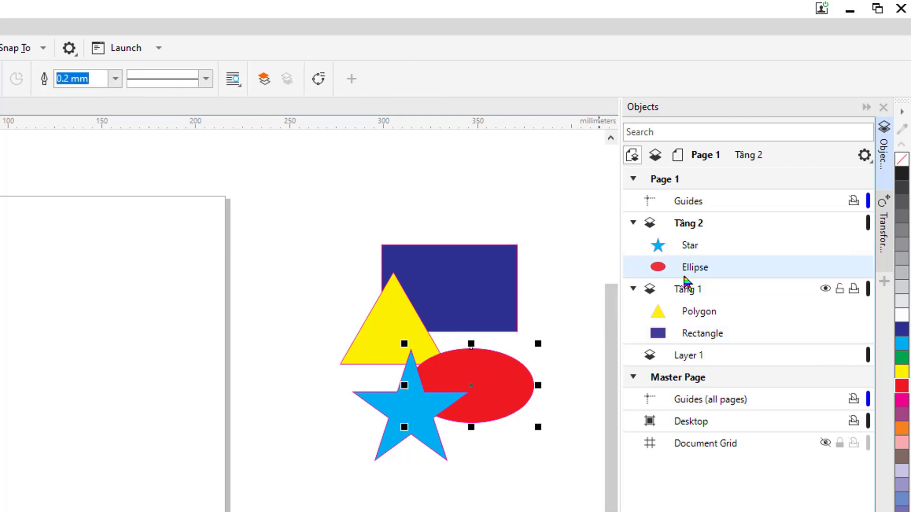
# Select the yellow triangle and the dark blue rectangle in turn to examine their stacking order on layer Tầng 1.
pyautogui.click(376, 326)
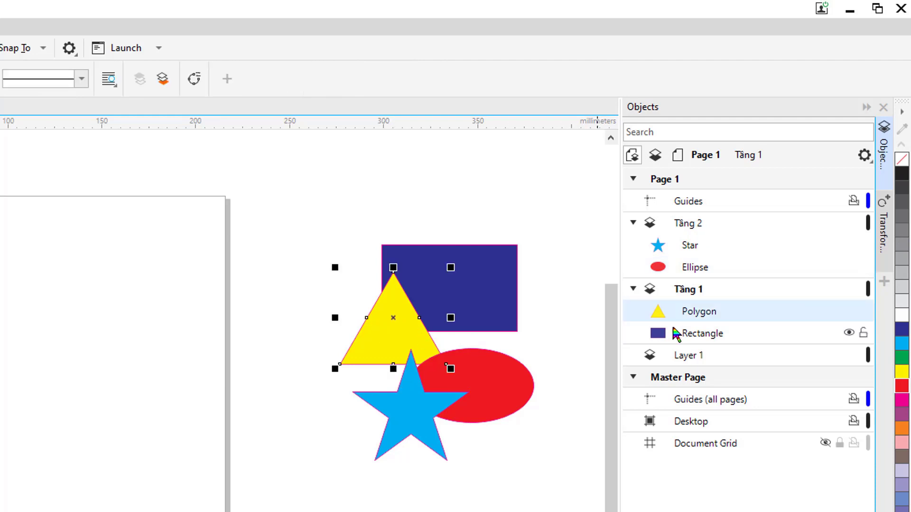
pyautogui.click(433, 219)
pyautogui.click(464, 294)
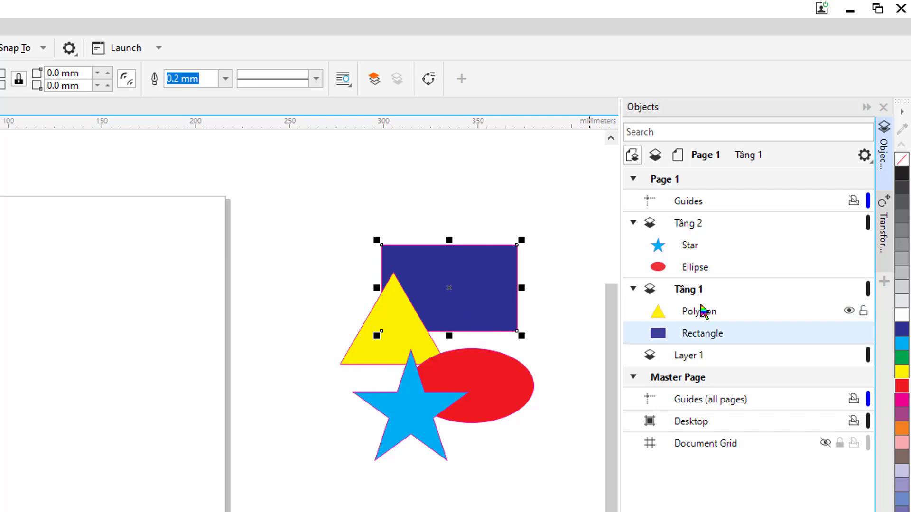
pyautogui.click(700, 314)
pyautogui.click(528, 213)
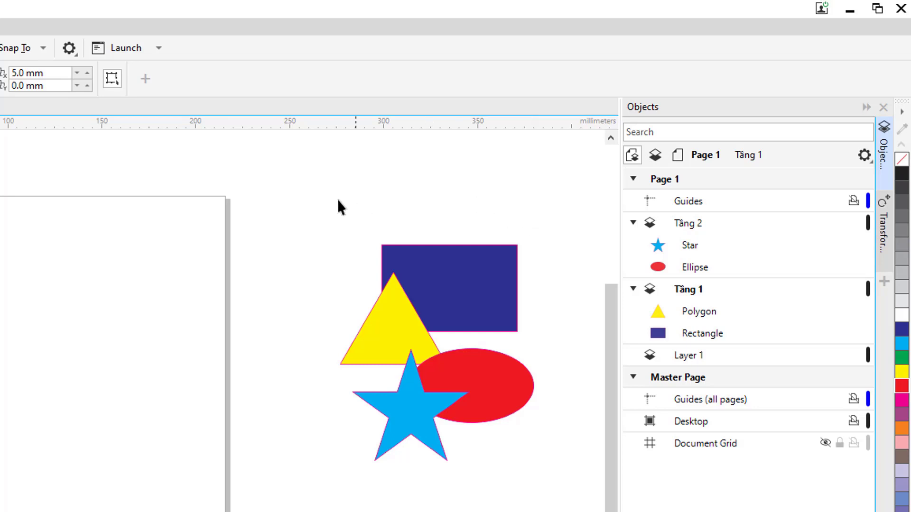
# Bring the dark blue rectangle to the front of layer Tầng 1, over the yellow triangle.
pyautogui.click(465, 258)
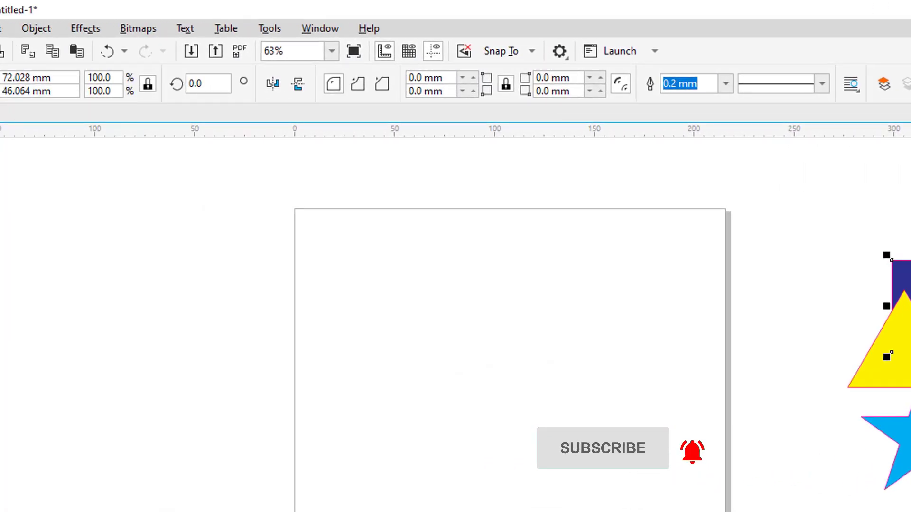
pyautogui.click(36, 29)
pyautogui.moveTo(94, 300)
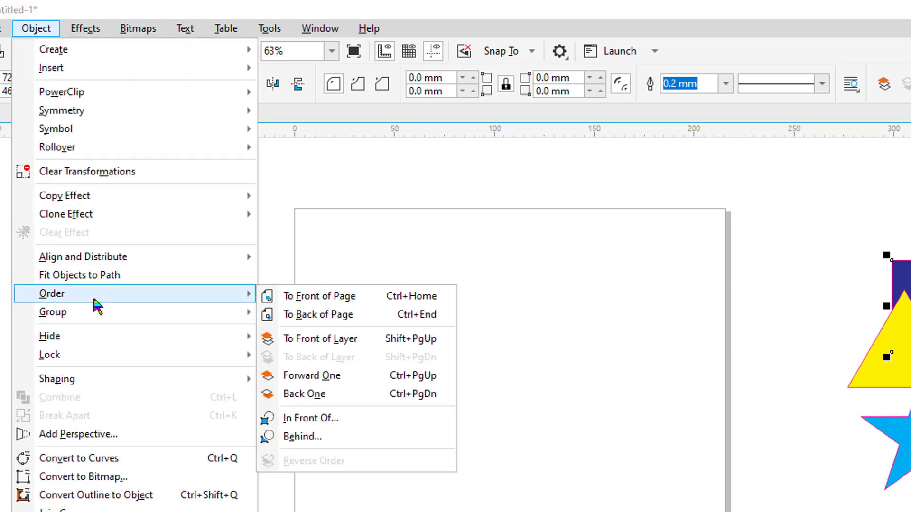
pyautogui.click(350, 232)
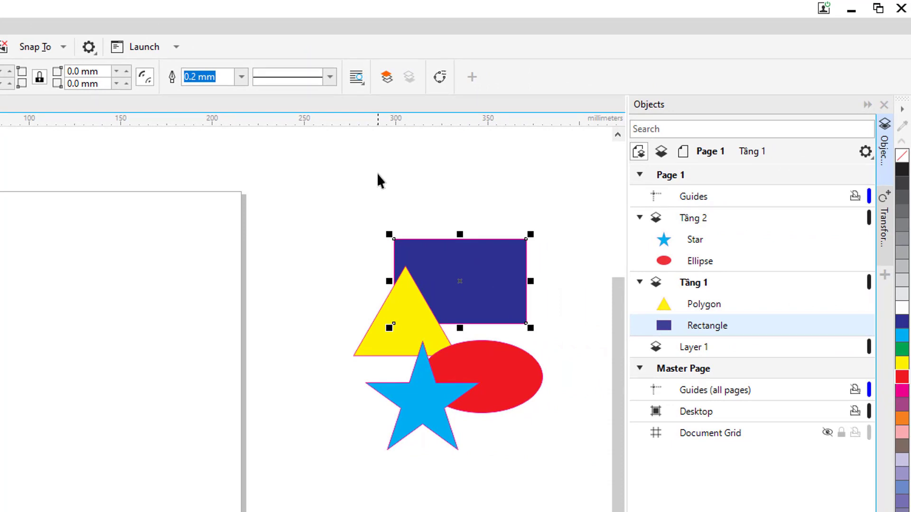
pyautogui.hotkey('shift', 'pageup')
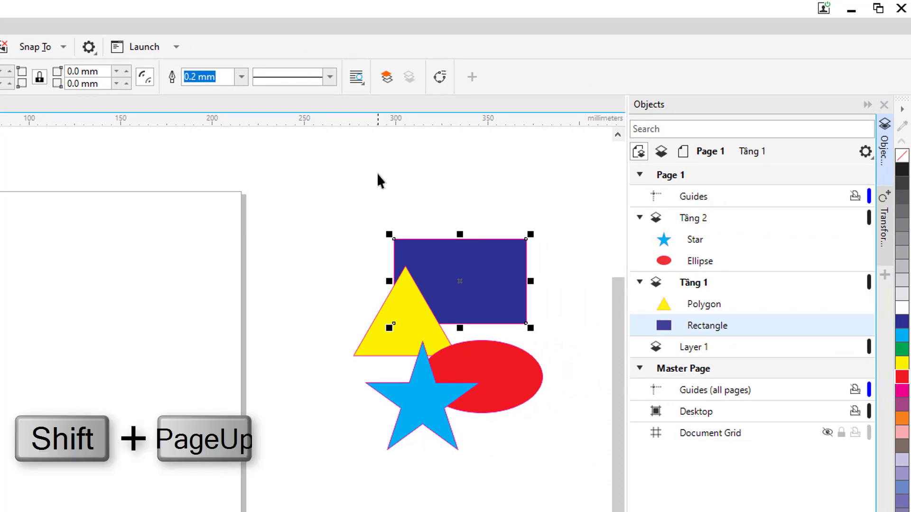
pyautogui.hotkey('shift', 'pageup')
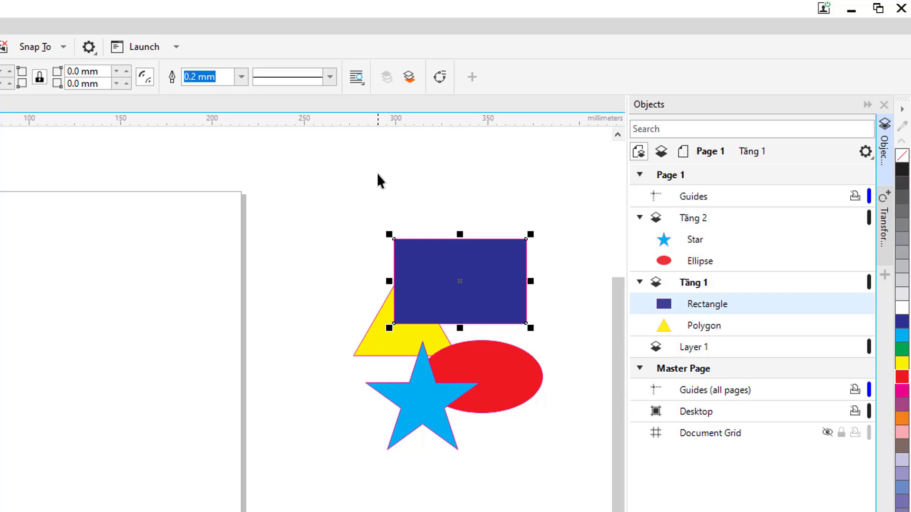
# Move the red ellipse and the light blue star up so that both overlap the rectangle, leaving nothing selected.
pyautogui.moveTo(493, 393); pyautogui.dragTo(504, 326)
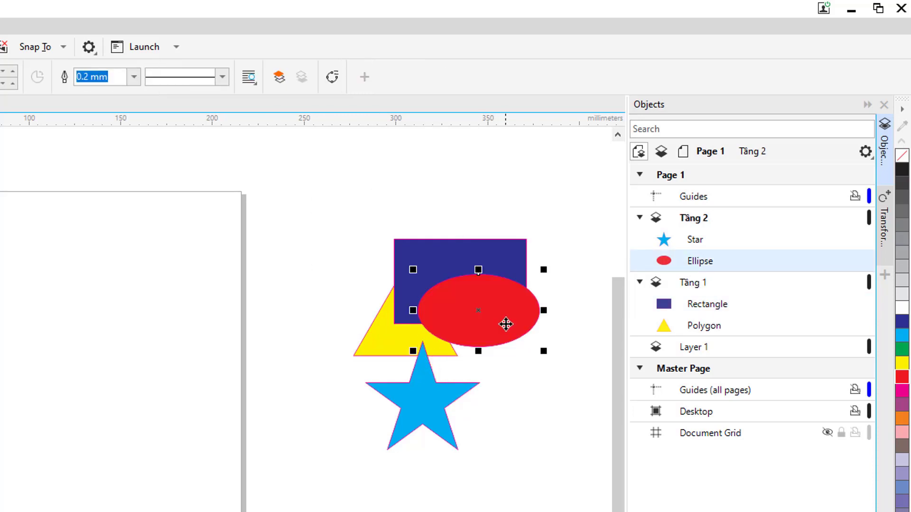
pyautogui.moveTo(441, 416); pyautogui.dragTo(458, 358)
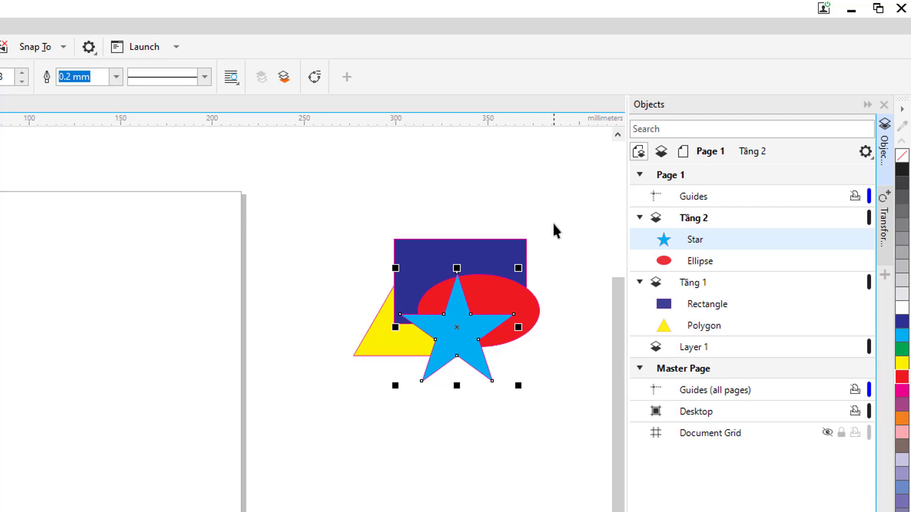
pyautogui.click(512, 243)
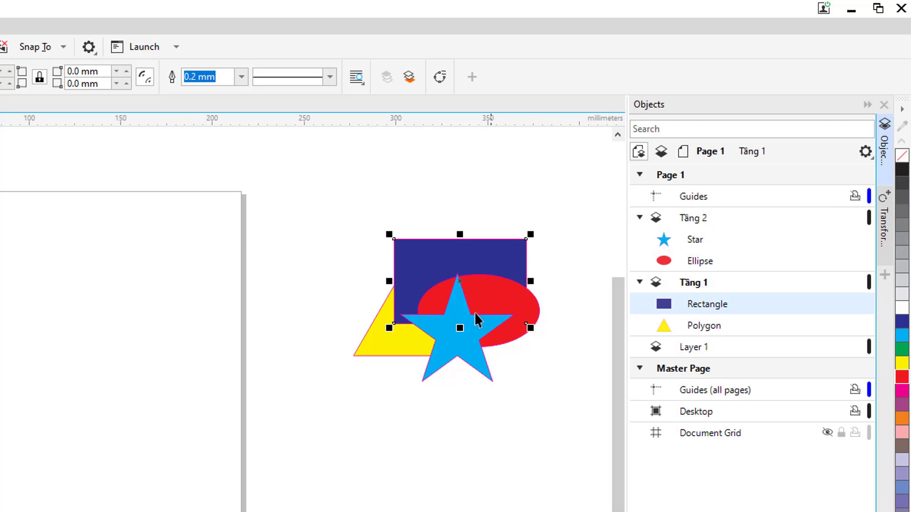
pyautogui.click(428, 172)
pyautogui.click(421, 240)
pyautogui.click(389, 450)
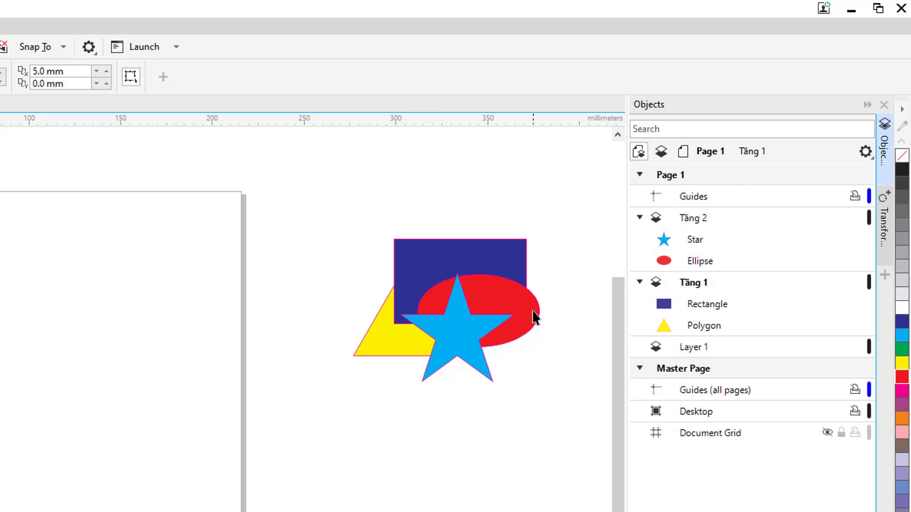
# Send the light blue star to the back of layer Tầng 2, behind the red ellipse.
pyautogui.click(473, 369)
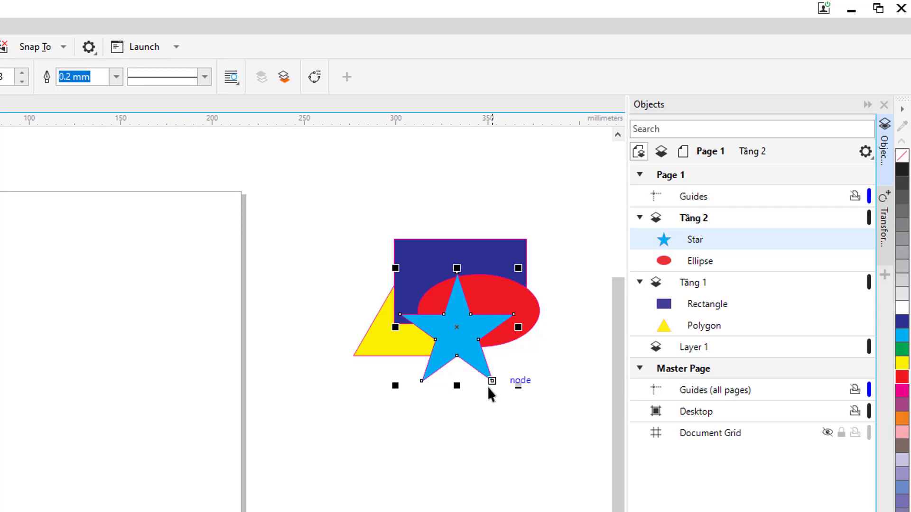
pyautogui.hotkey('shift', 'pagedown')
pyautogui.hotkey('ctrl', 'pagedown')
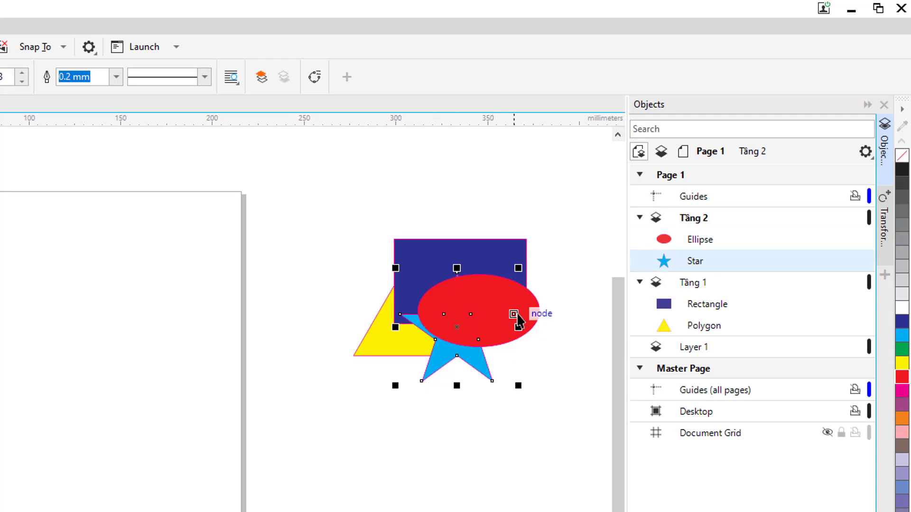
# Move the ellipse down and to the right and the star slightly up and to the left, leaving nothing selected.
pyautogui.moveTo(533, 320); pyautogui.dragTo(561, 342)
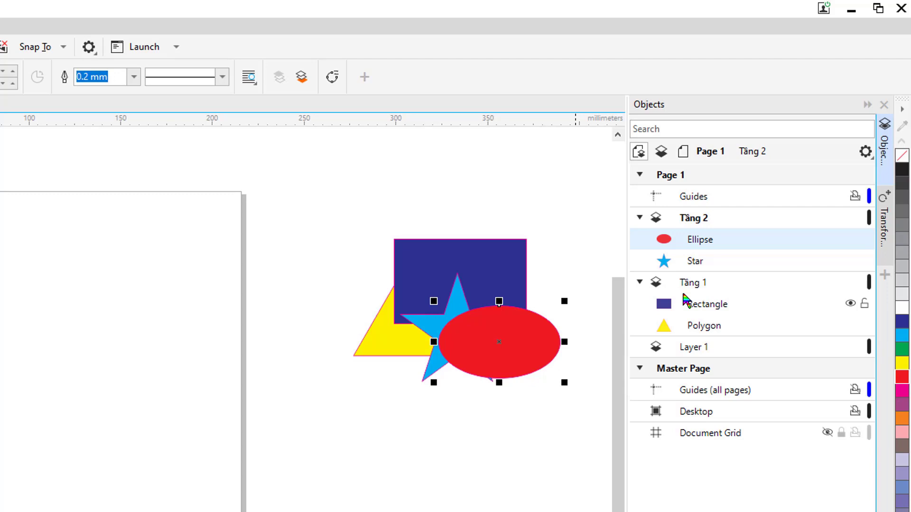
pyautogui.click(526, 213)
pyautogui.click(422, 319)
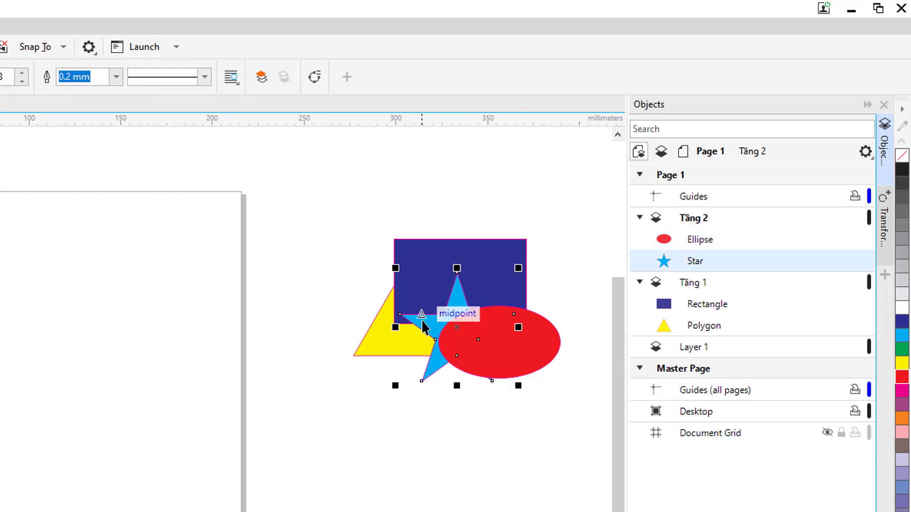
pyautogui.moveTo(422, 320); pyautogui.dragTo(416, 306)
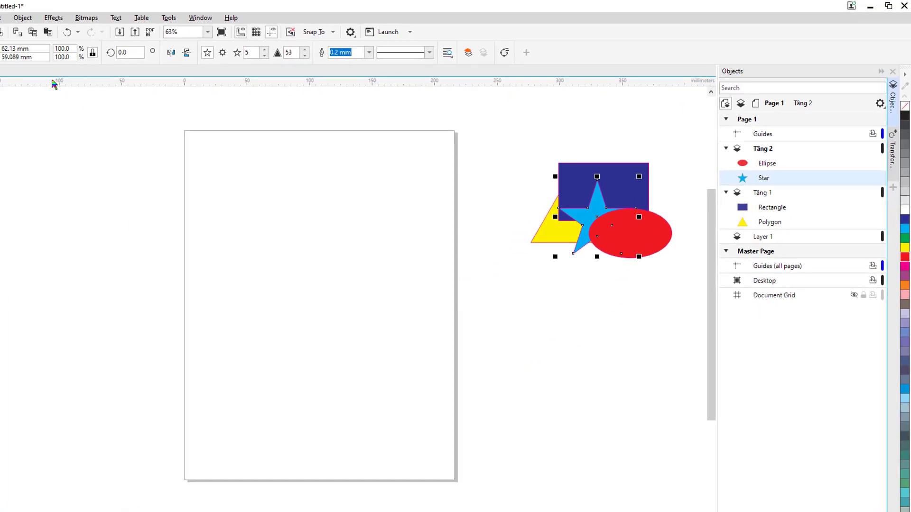
pyautogui.click(503, 229)
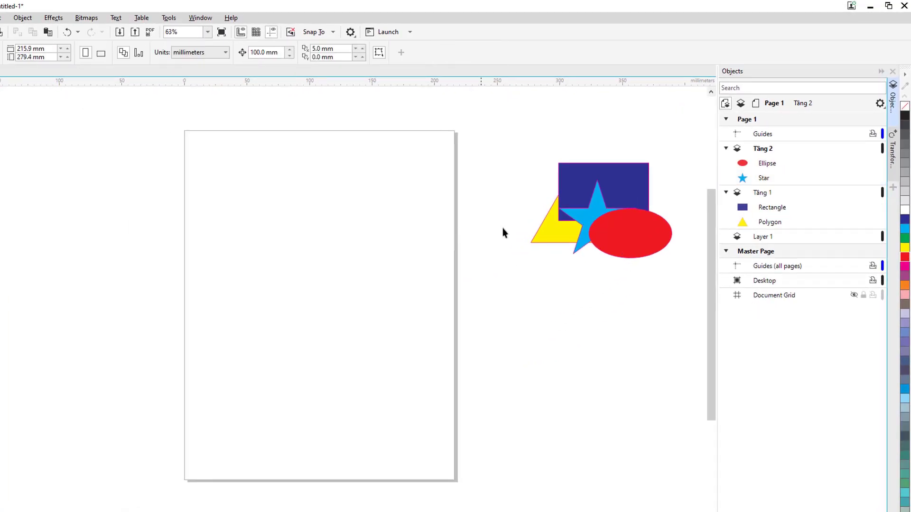
# Move the rectangle forward one position in the stacking order, accepting its transfer to layer Tầng 2.
pyautogui.click(598, 174)
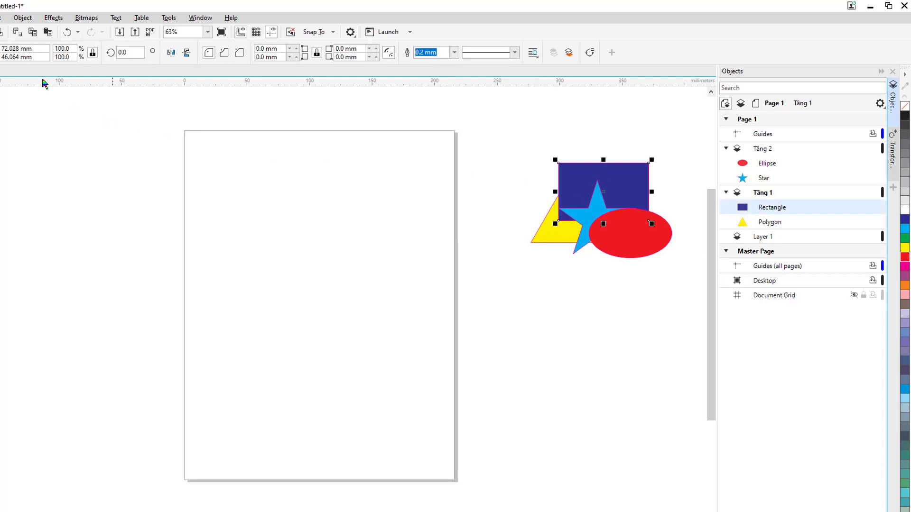
pyautogui.click(22, 18)
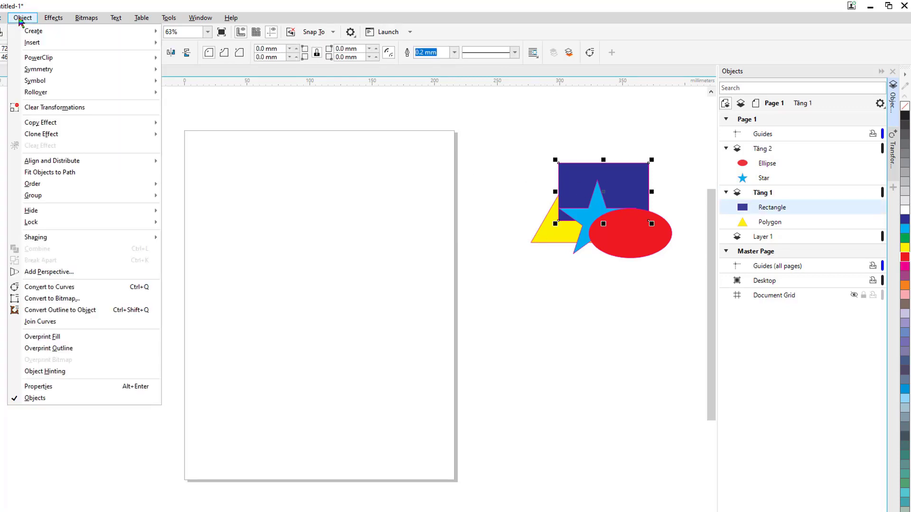
pyautogui.moveTo(48, 186)
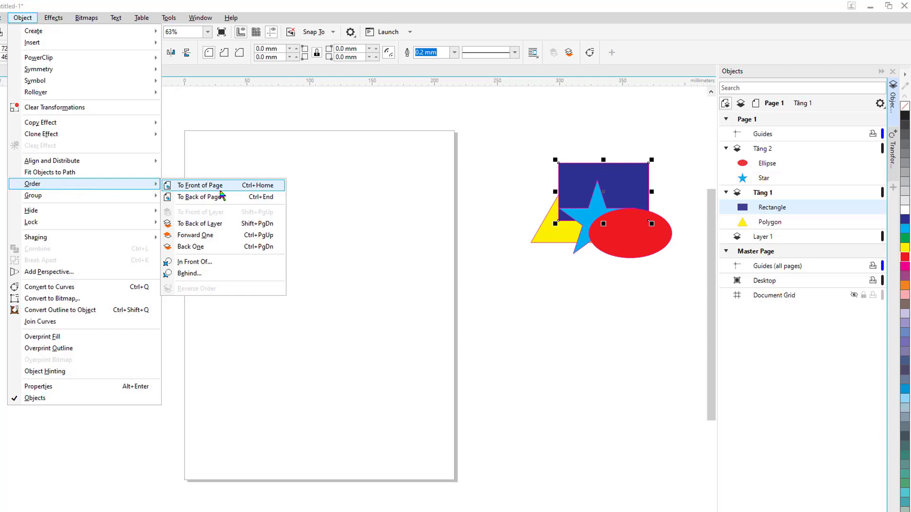
pyautogui.click(215, 238)
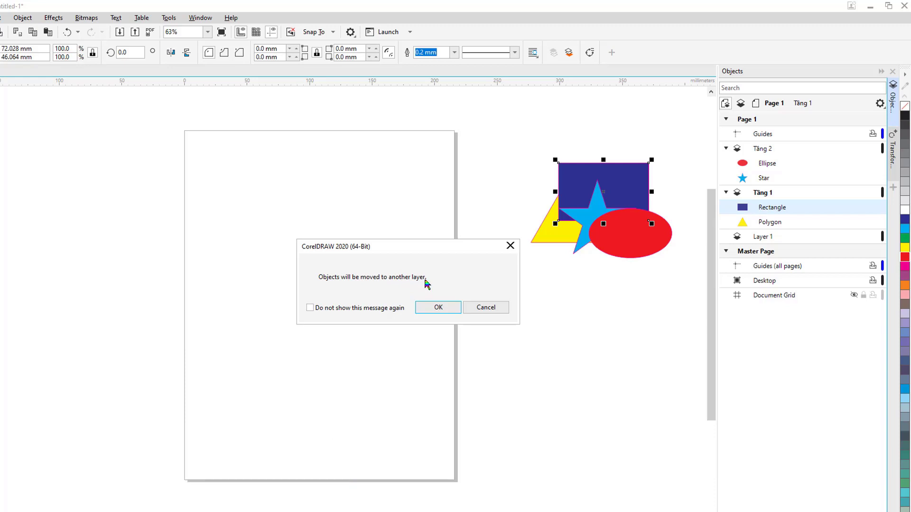
pyautogui.click(440, 308)
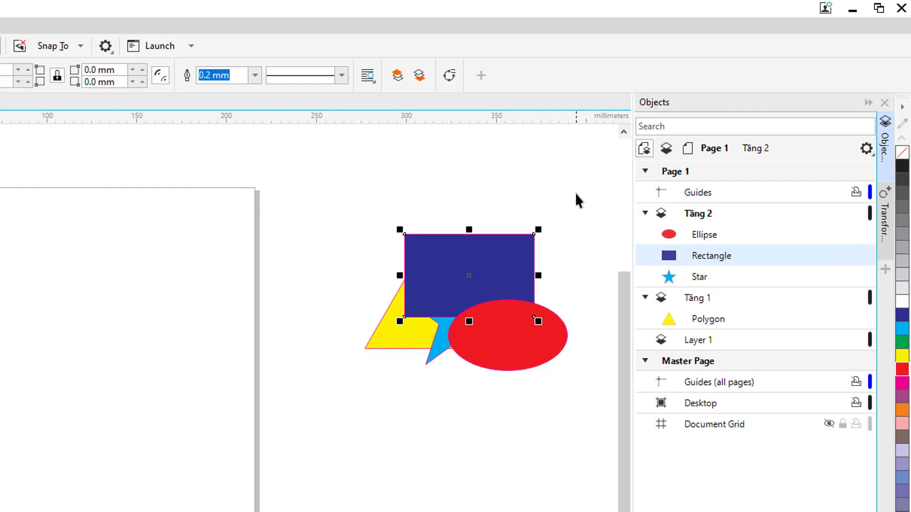
# Send the rectangle back one position onto layer Tầng 1 and leave nothing selected.
pyautogui.hotkey('ctrl', 'pagedown')
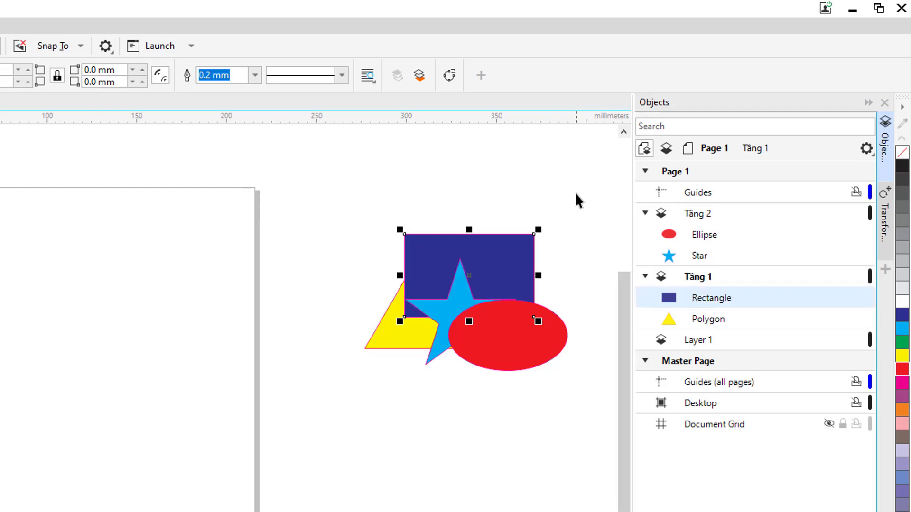
pyautogui.press('Escape')
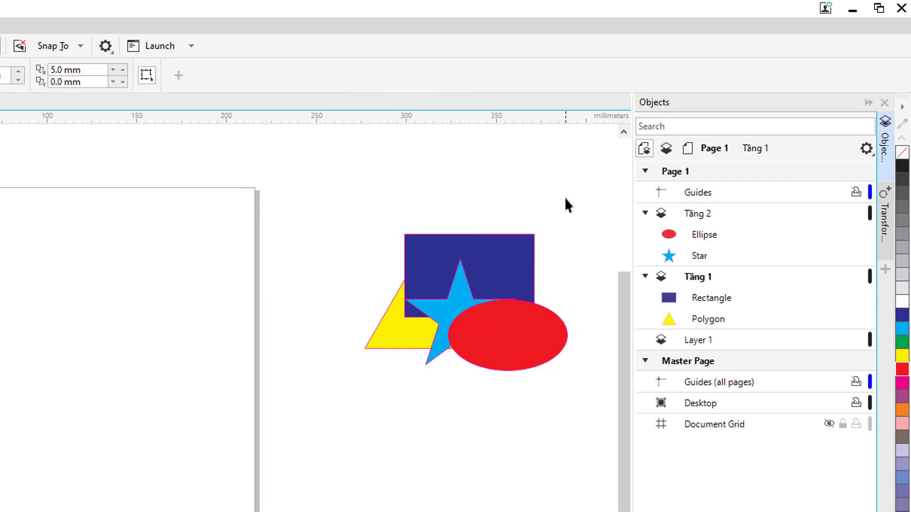
pyautogui.click(517, 255)
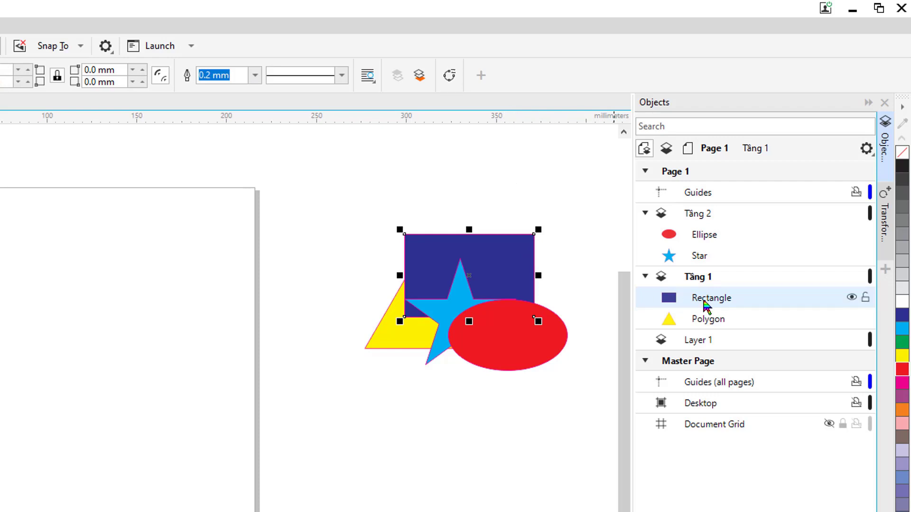
pyautogui.click(528, 168)
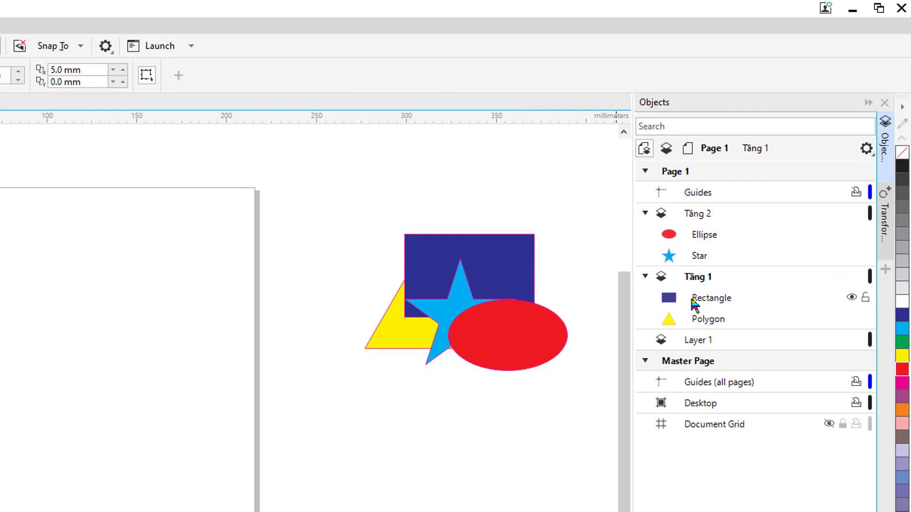
# Reorder the rectangle in the object list to sit between the ellipse and the star on layer Tầng 2, and shift the ellipse slightly up.
pyautogui.click(710, 304)
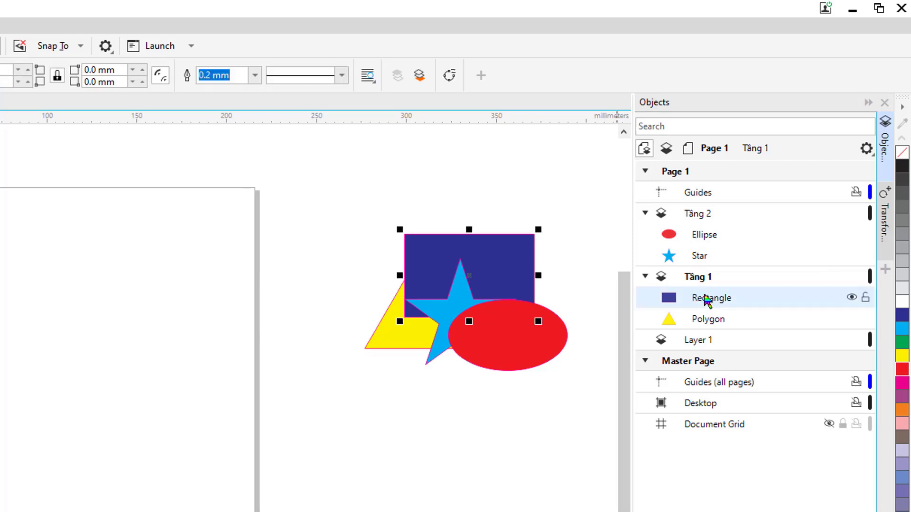
pyautogui.moveTo(714, 301); pyautogui.dragTo(708, 251)
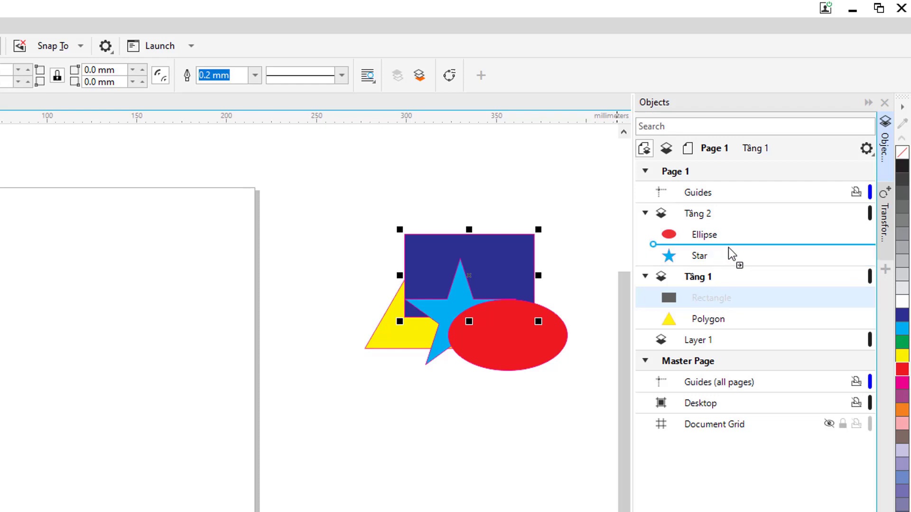
pyautogui.moveTo(728, 247); pyautogui.dragTo(728, 247)
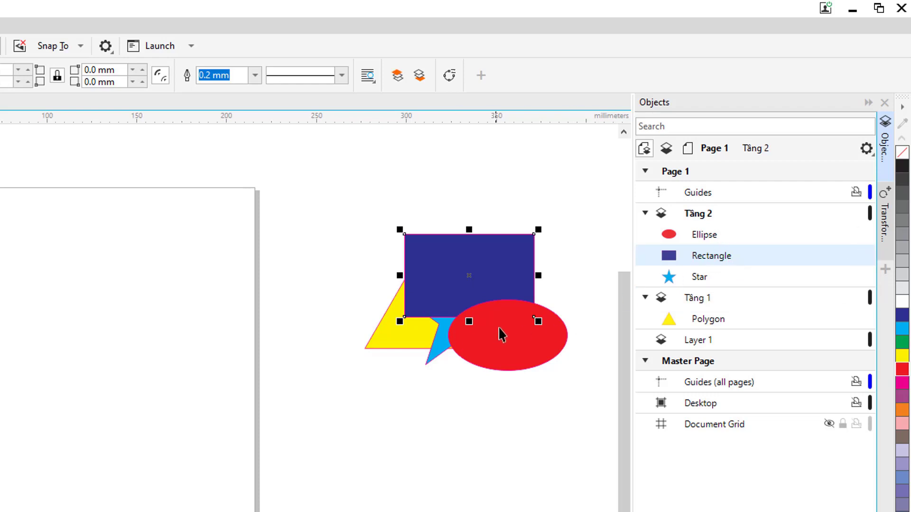
pyautogui.click(525, 339)
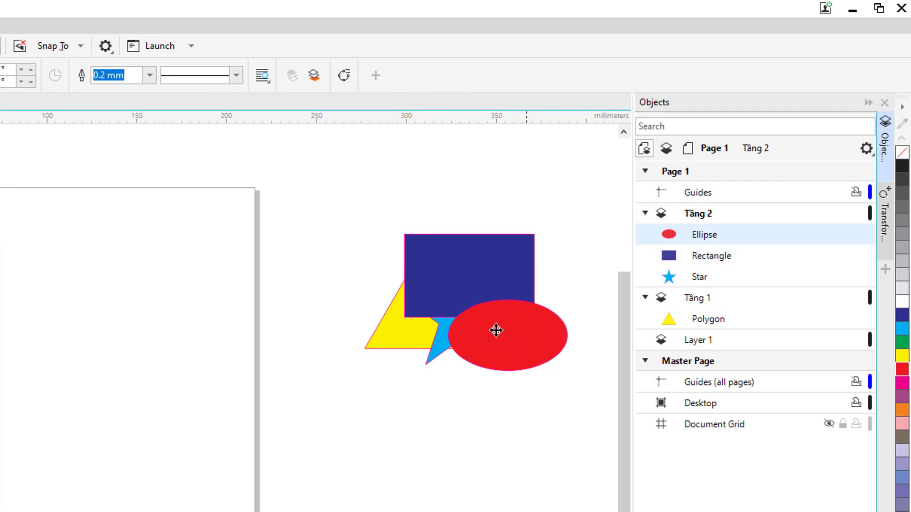
pyautogui.moveTo(495, 329); pyautogui.dragTo(505, 302)
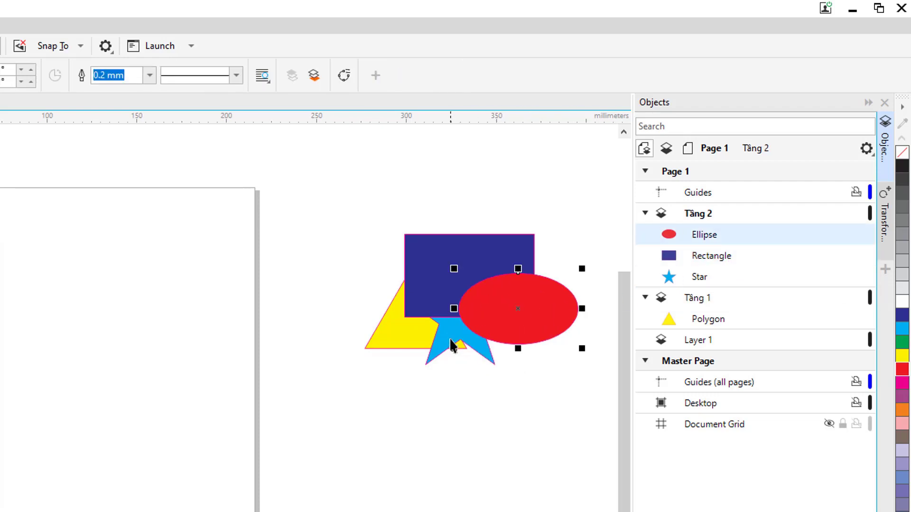
# Try to move the rectangle above the ellipse in the object list of layer Tầng 2, and undo the change.
pyautogui.click(711, 258)
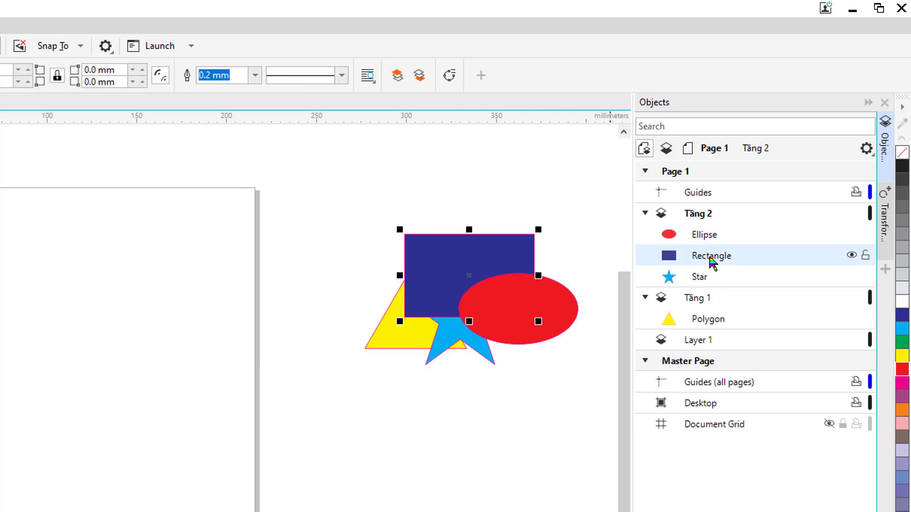
pyautogui.moveTo(711, 258); pyautogui.dragTo(711, 235)
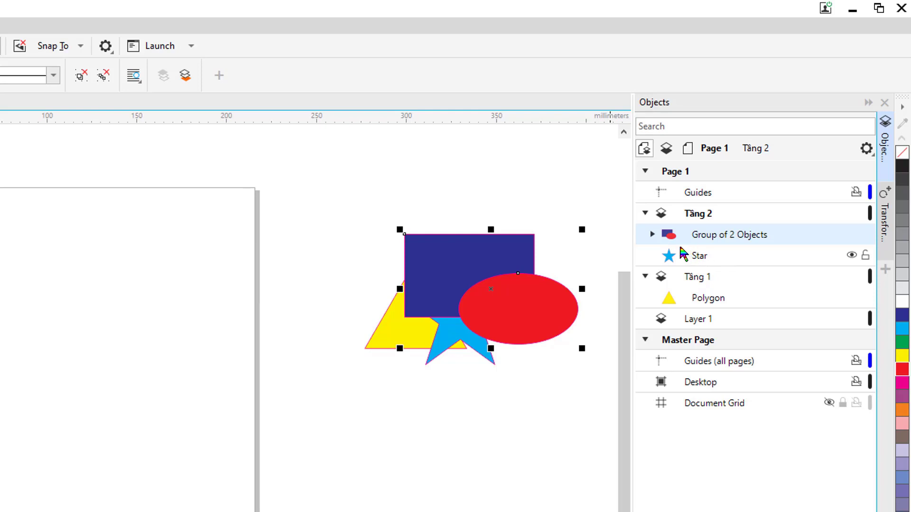
pyautogui.hotkey('ctrl', 'z')
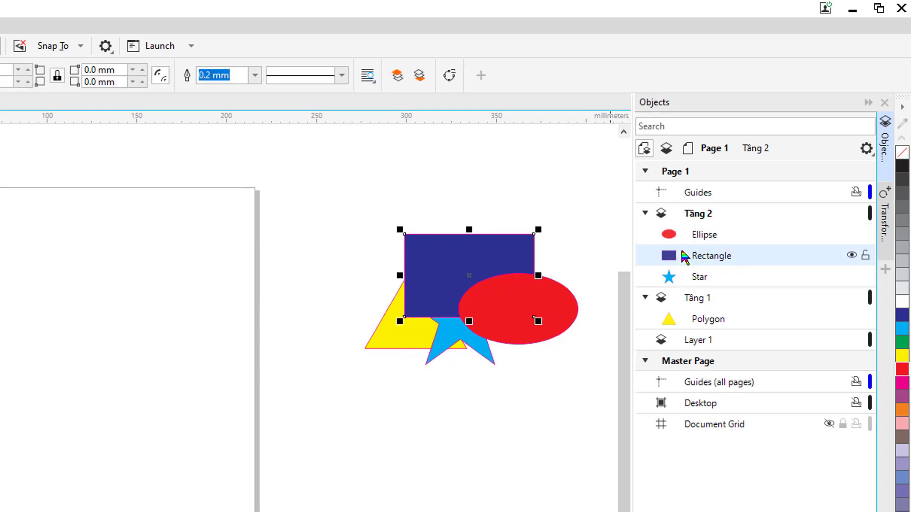
# Try to move layer Tầng 1 above layer Tầng 2 in the layer order, and undo the change.
pyautogui.click(573, 191)
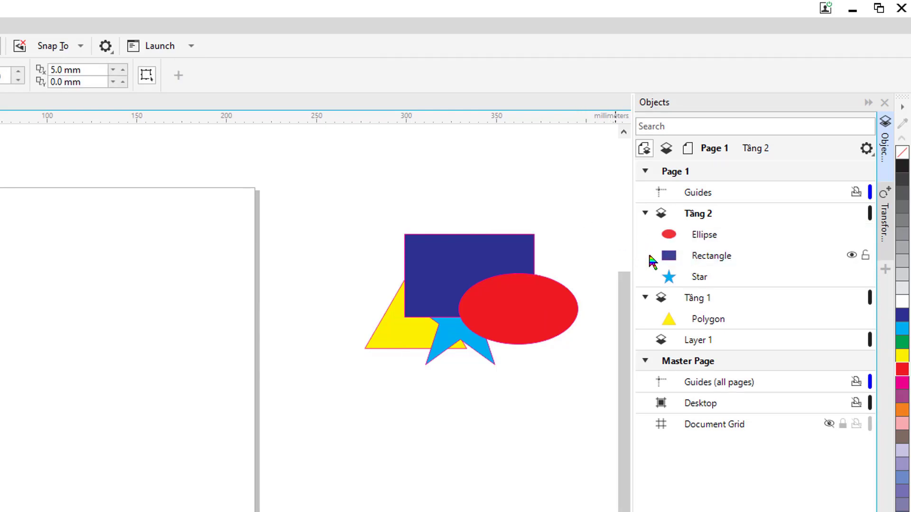
pyautogui.click(696, 299)
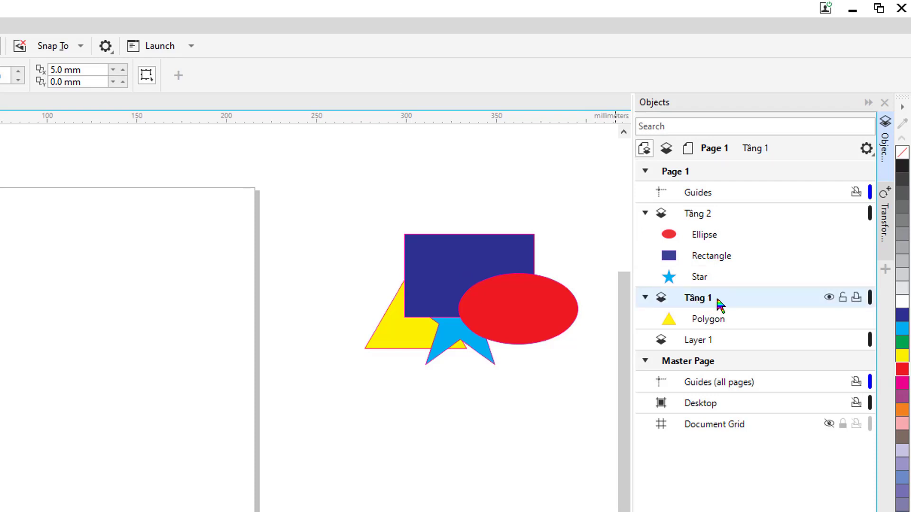
pyautogui.moveTo(710, 301)
pyautogui.mouseDown()
pyautogui.moveTo(719, 212)
pyautogui.moveTo(701, 214)
pyautogui.moveTo(699, 304)
pyautogui.mouseUp()
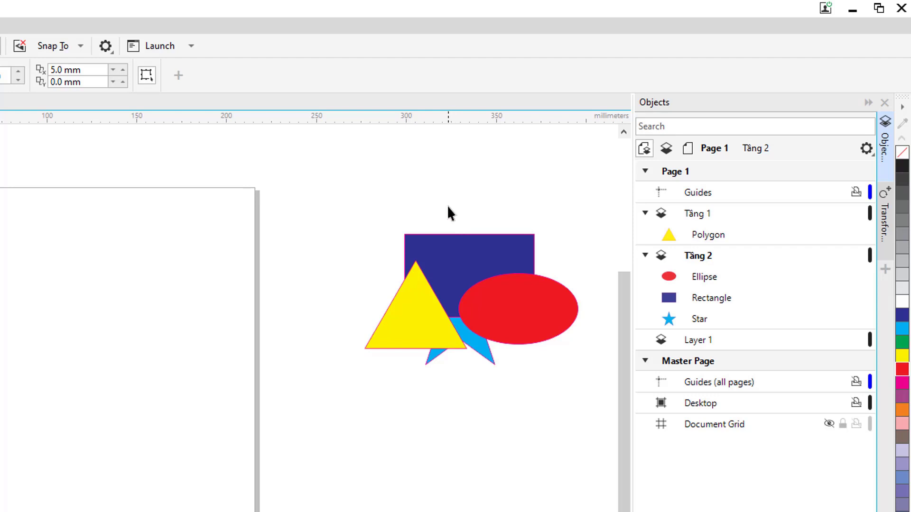
pyautogui.hotkey('ctrl', 'z')
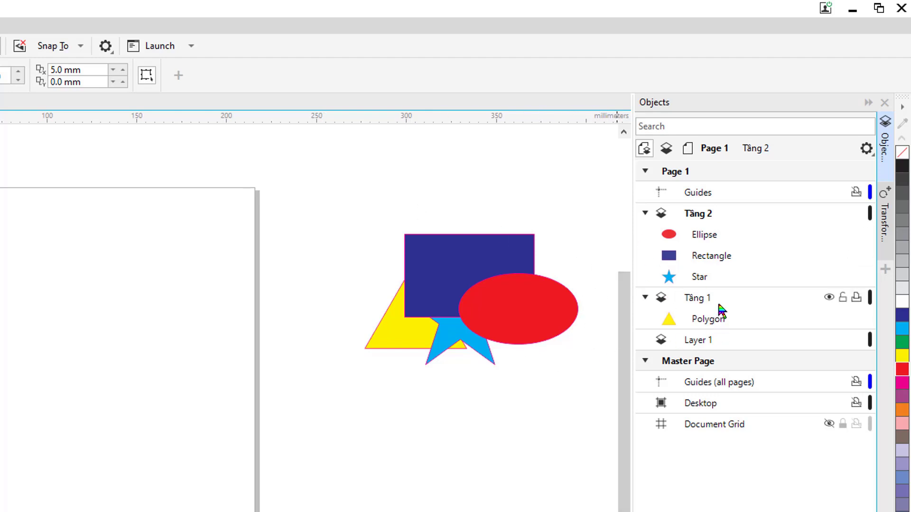
# Delete layer Tầng 2 together with the ellipse, rectangle and star on it.
pyautogui.click(722, 215)
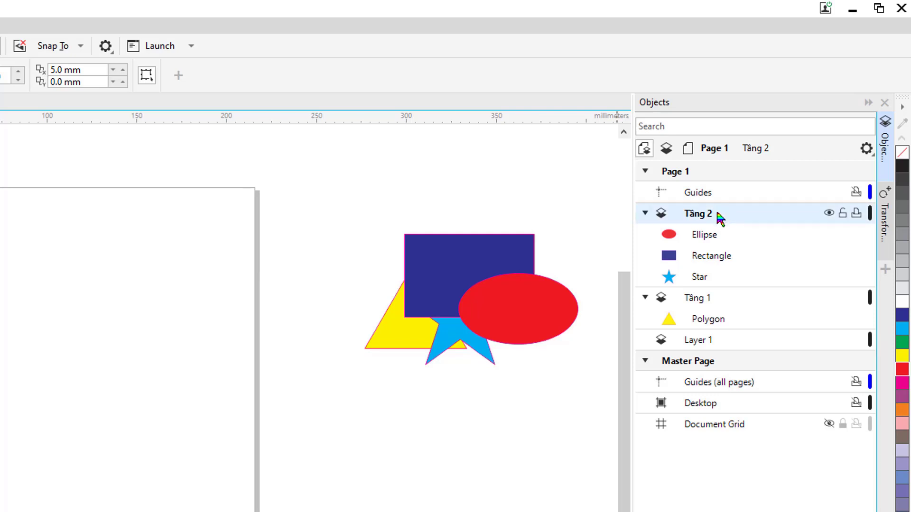
pyautogui.rightClick(717, 213)
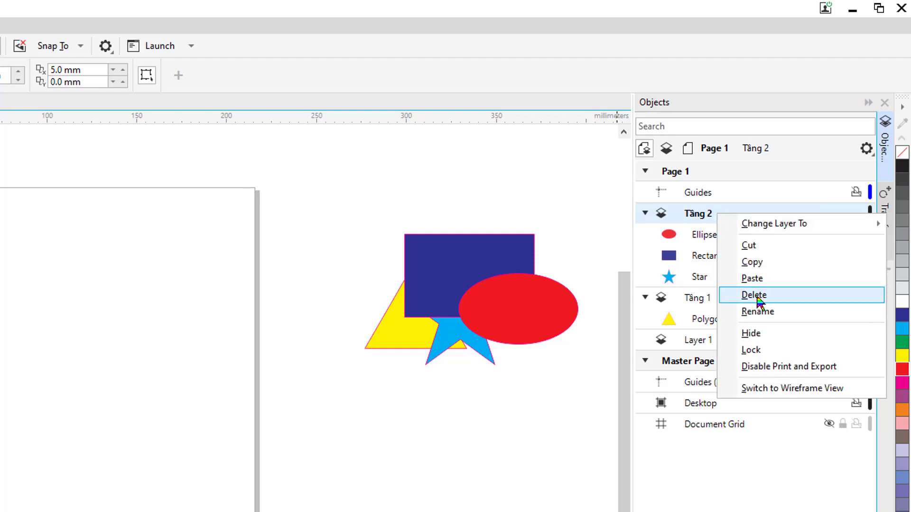
pyautogui.click(701, 213)
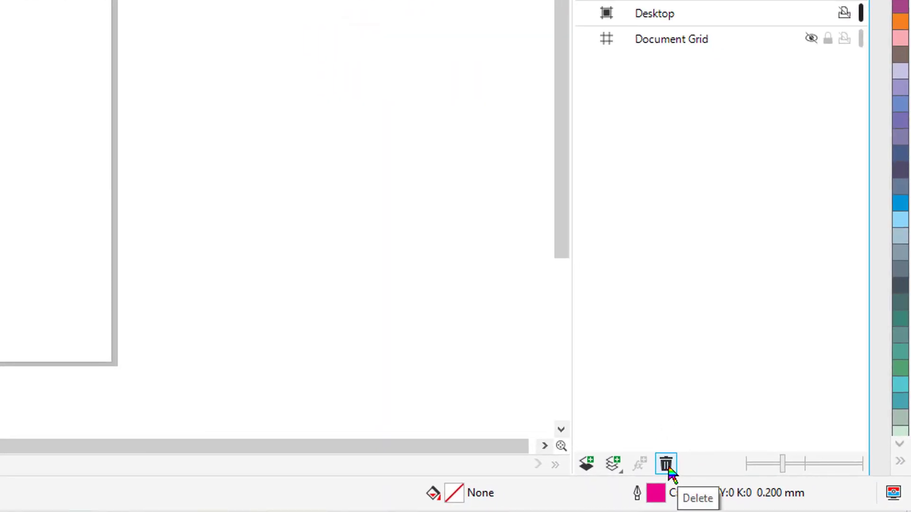
pyautogui.click(666, 465)
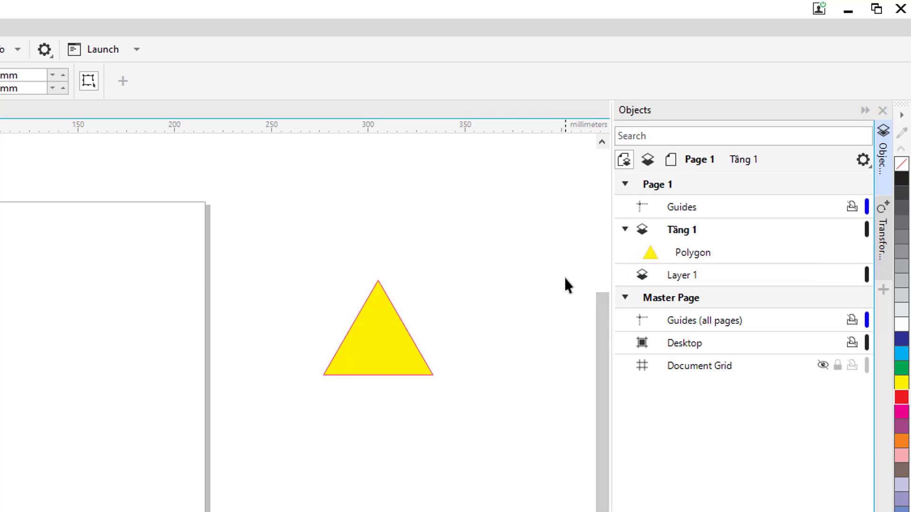
# Add the artistic text "Layer 1" above the triangle on layer Layer 1, enlarge it to about double size and deselect it.
pyautogui.click(693, 257)
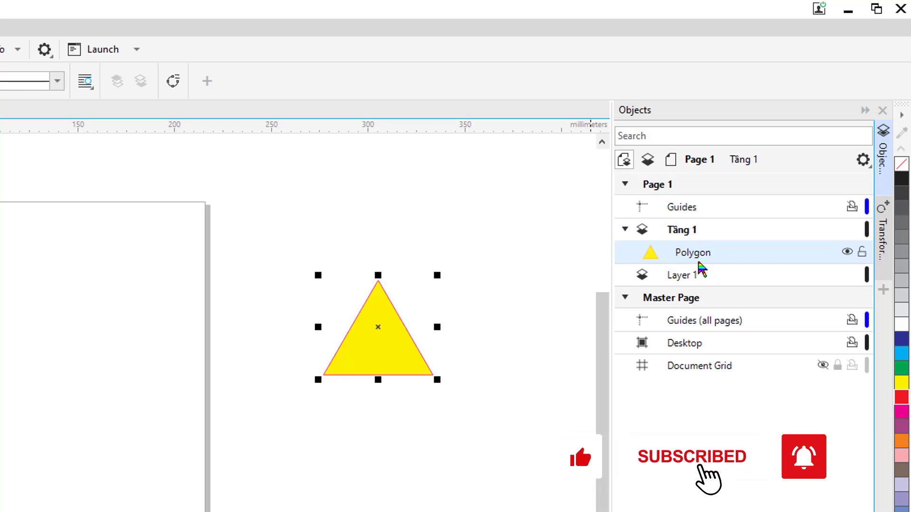
pyautogui.click(692, 279)
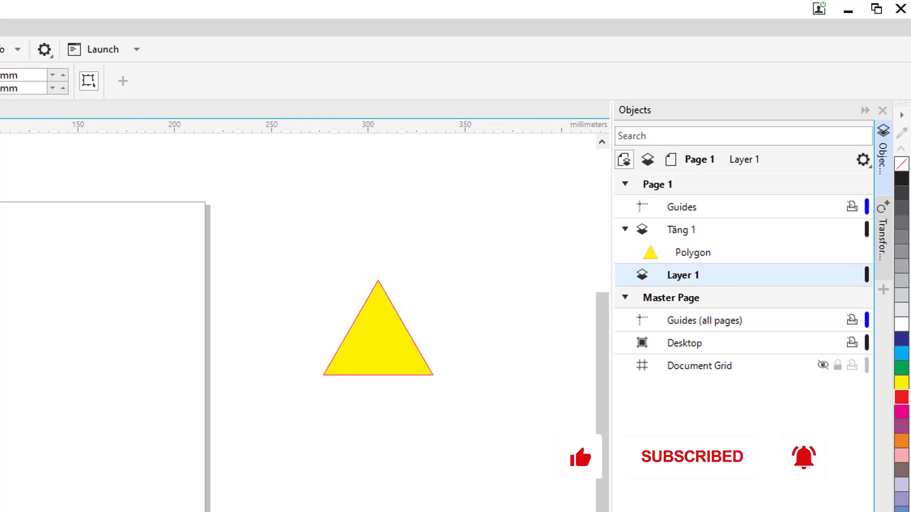
pyautogui.press('F8')
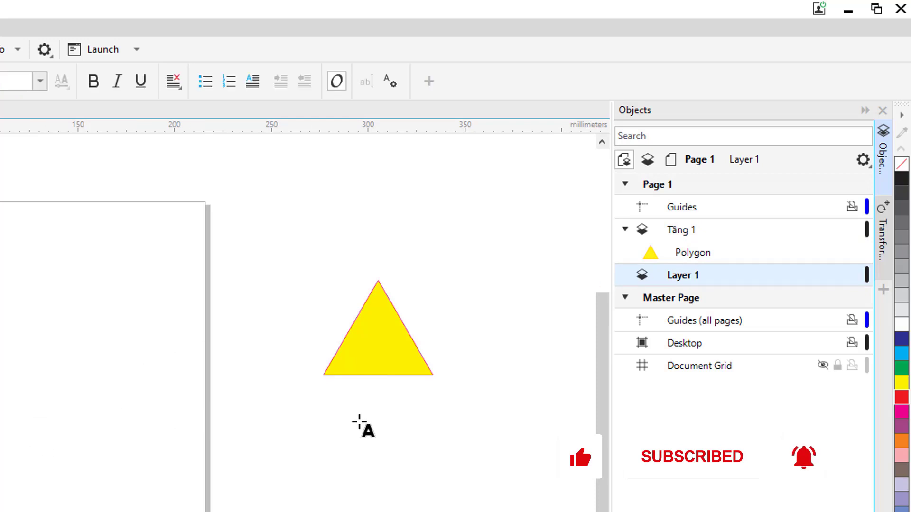
pyautogui.click(418, 243)
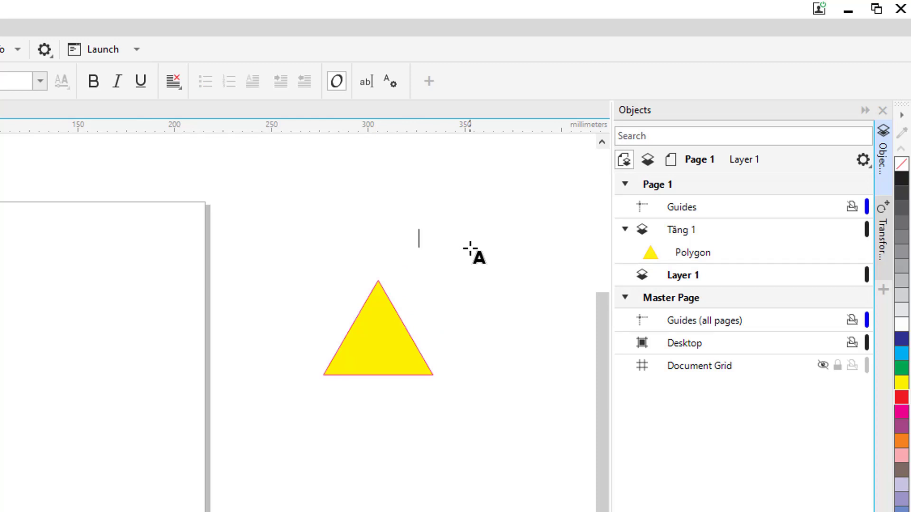
pyautogui.write('4ayer 1')
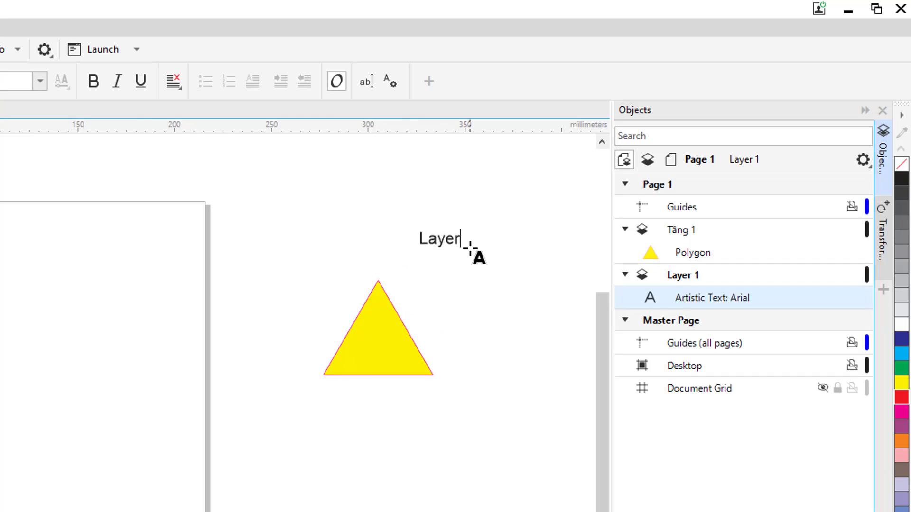
pyautogui.hotkey('ctrl', 'space')
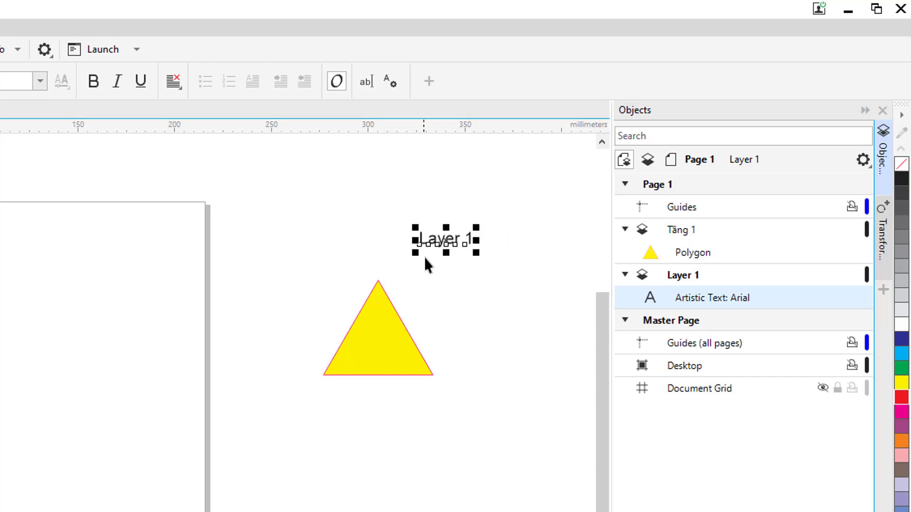
pyautogui.moveTo(479, 259); pyautogui.dragTo(536, 271)
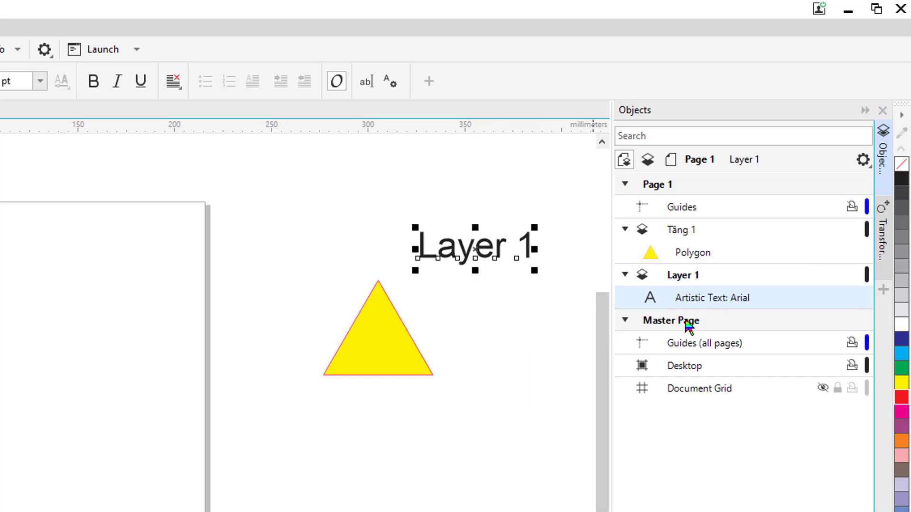
pyautogui.click(517, 304)
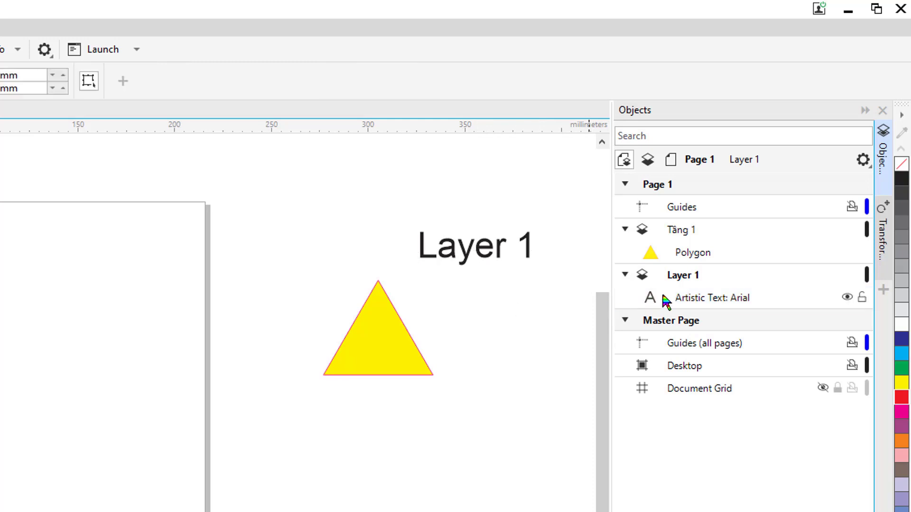
# Hide layer Tầng 1 with its triangle and show it again.
pyautogui.click(689, 229)
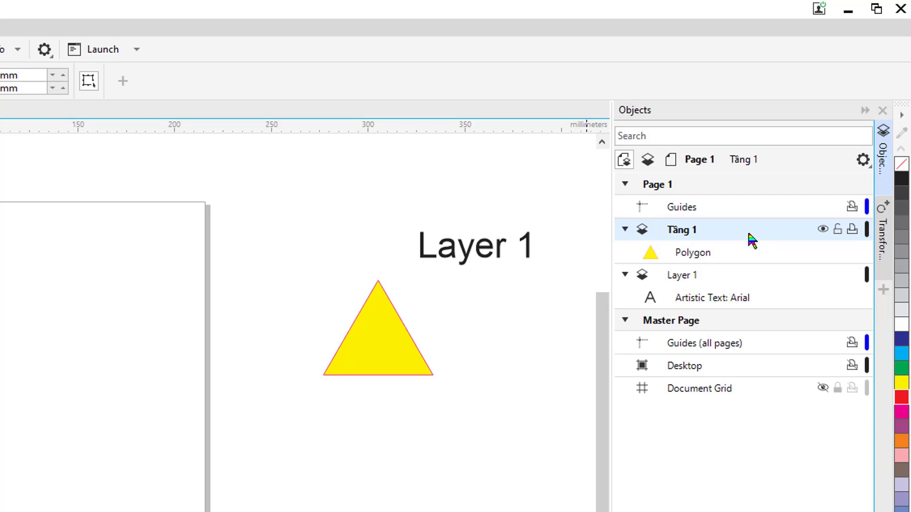
pyautogui.click(822, 230)
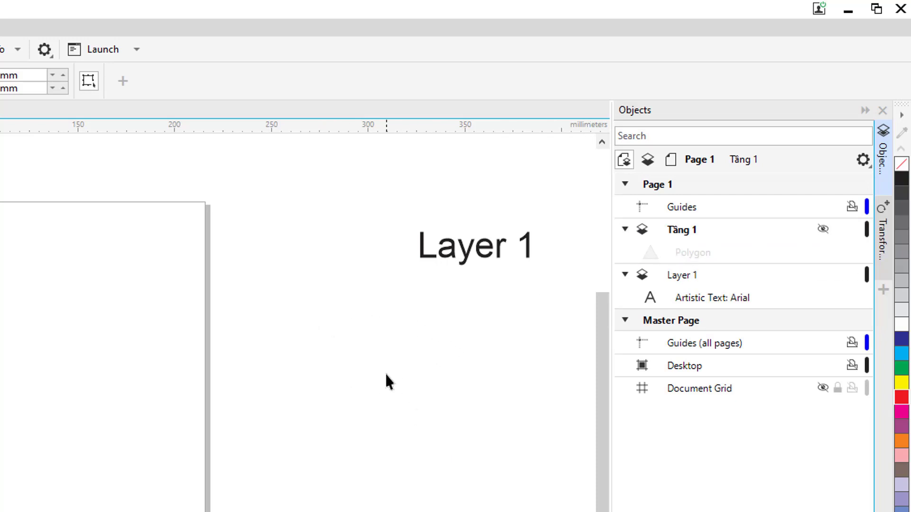
pyautogui.click(823, 229)
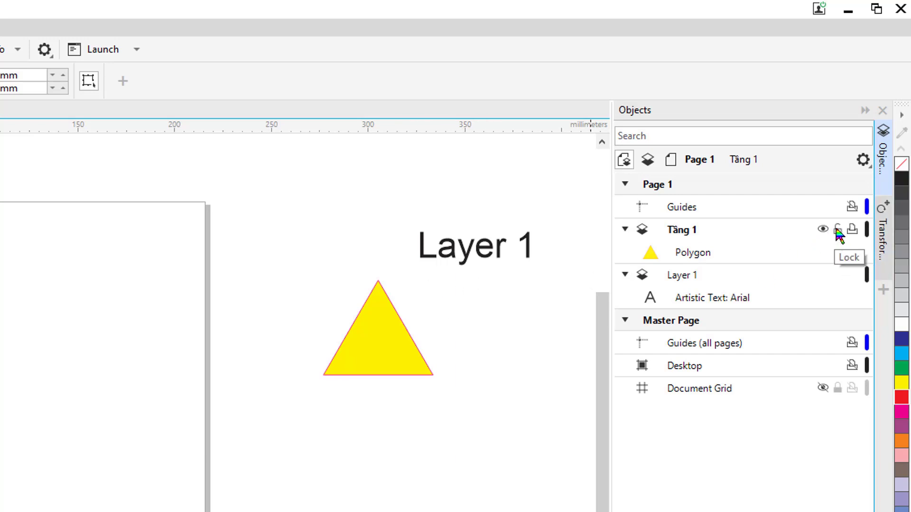
# Shift the "Layer 1" text slightly left and down while layer Tầng 1 is temporarily locked.
pyautogui.click(838, 228)
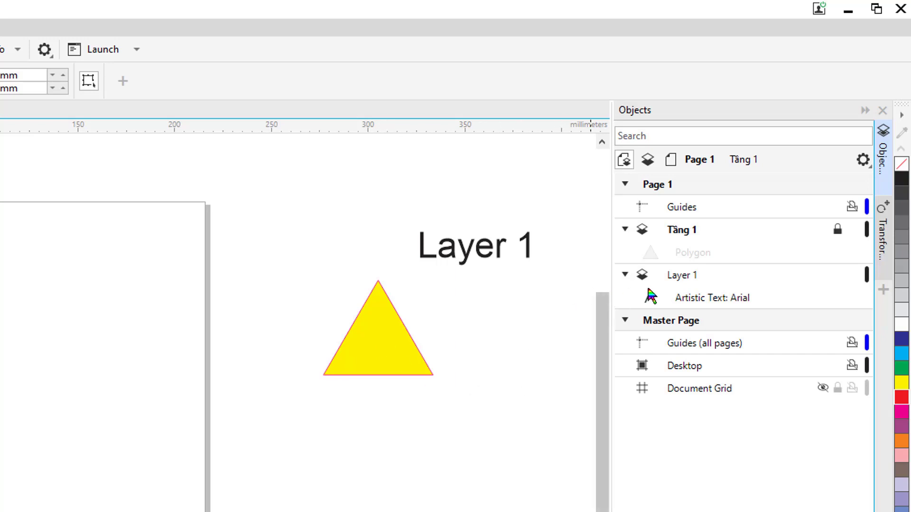
pyautogui.click(498, 253)
pyautogui.click(498, 255)
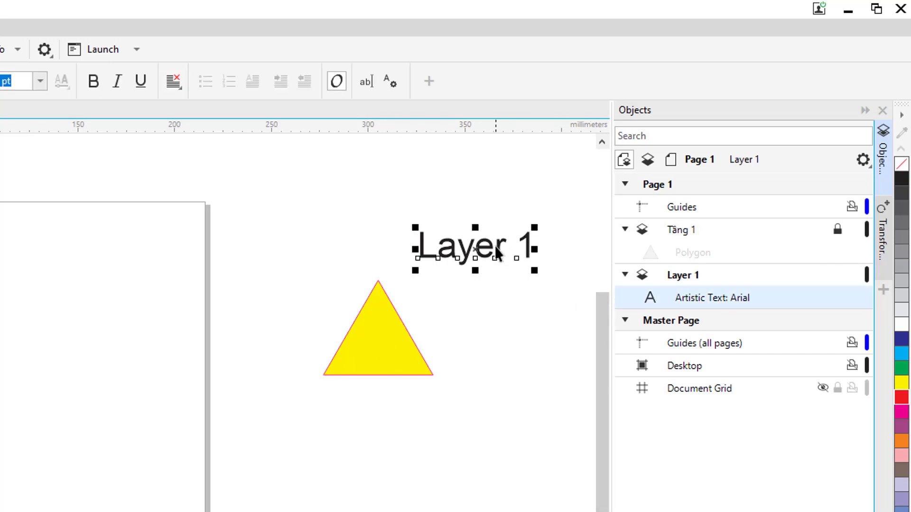
pyautogui.moveTo(498, 255); pyautogui.dragTo(473, 263)
pyautogui.click(385, 337)
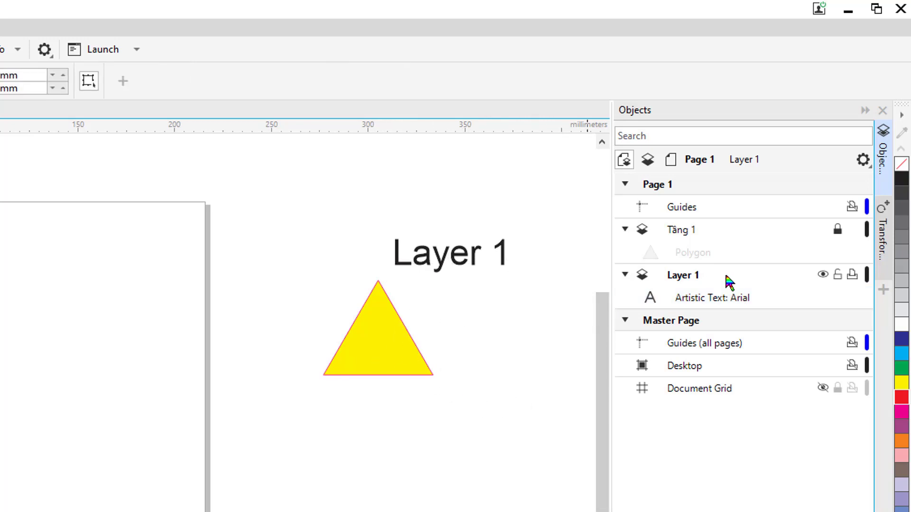
pyautogui.click(837, 230)
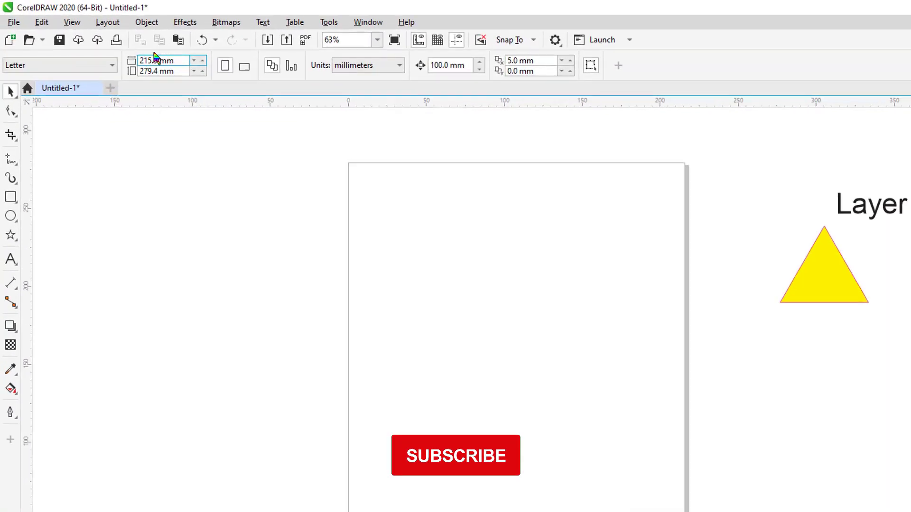
# Insert a page number on all pages and leave it deselected.
pyautogui.click(156, 33)
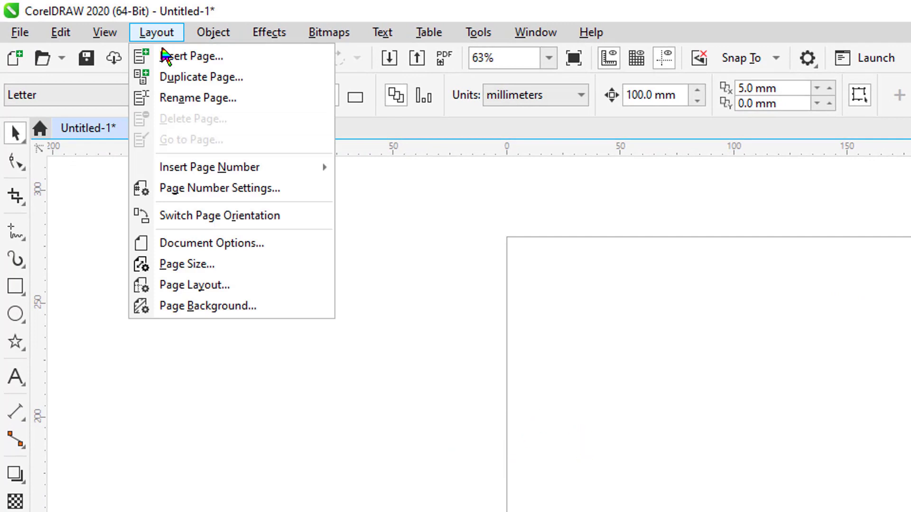
pyautogui.moveTo(207, 174)
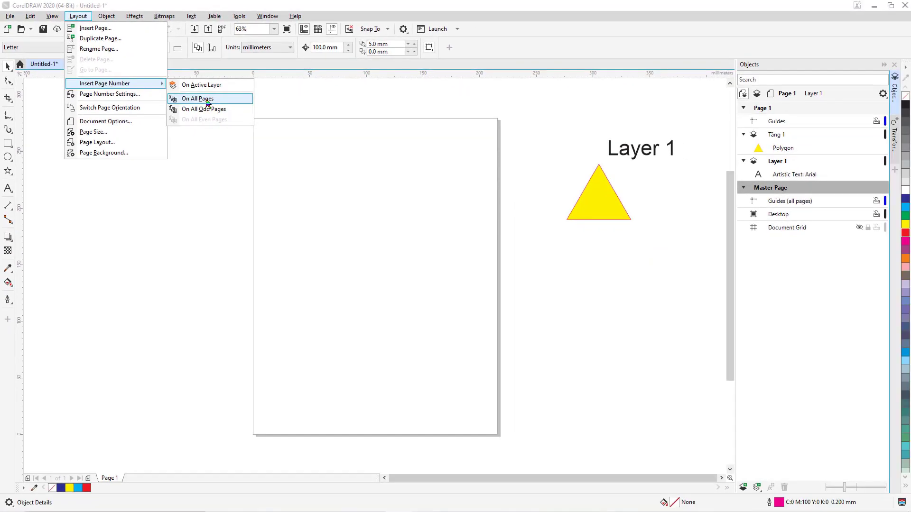
pyautogui.click(207, 100)
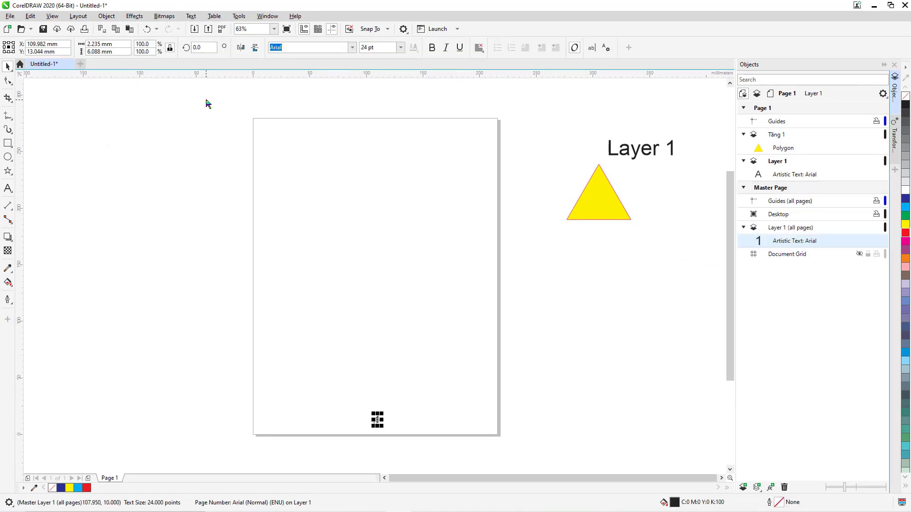
pyautogui.click(392, 414)
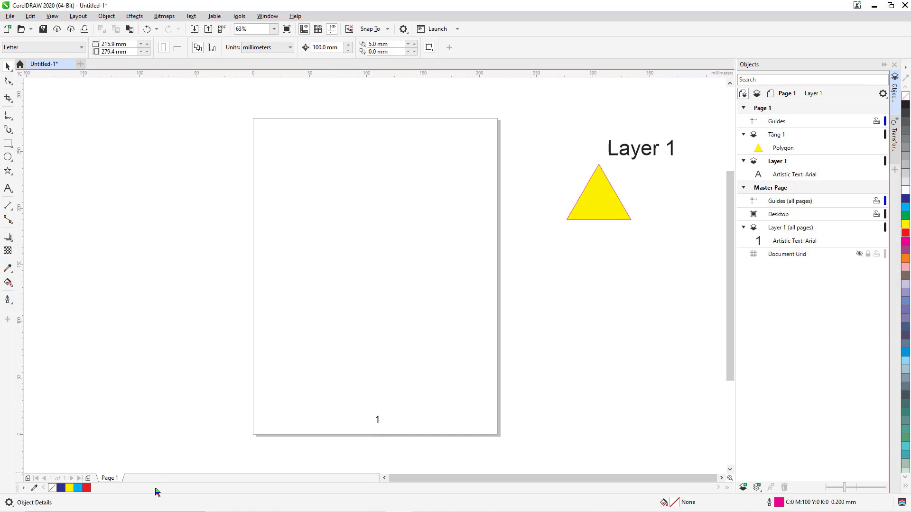
# Add four pages after page 1 and check the page numbering on pages 1 and 2.
pyautogui.click(87, 478)
pyautogui.click(88, 478)
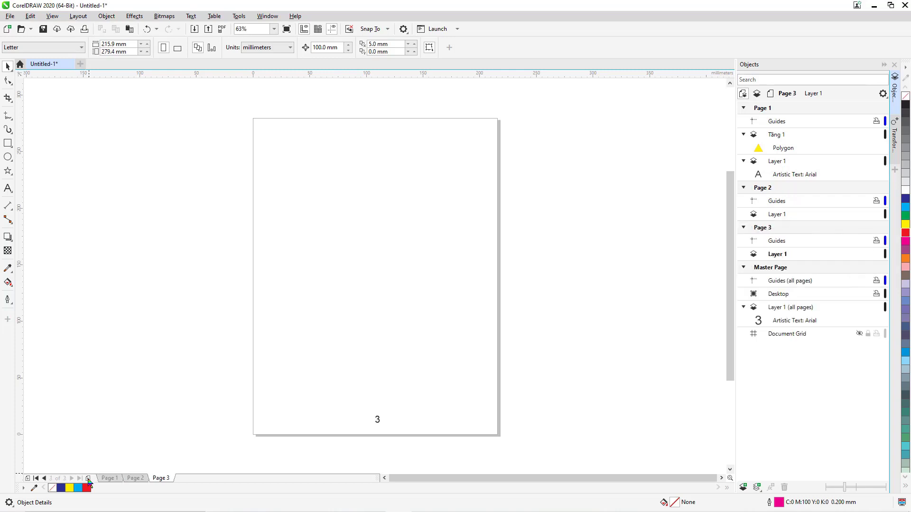
pyautogui.click(88, 478)
pyautogui.click(88, 478)
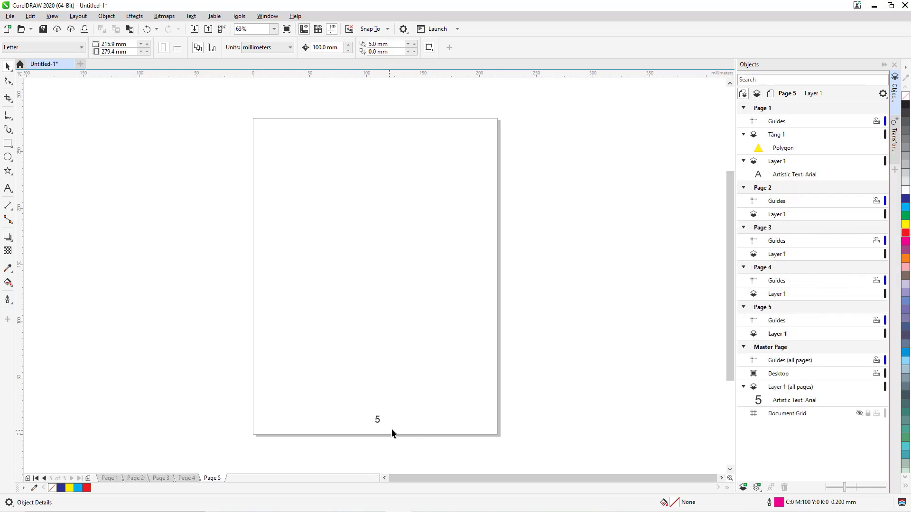
pyautogui.click(109, 478)
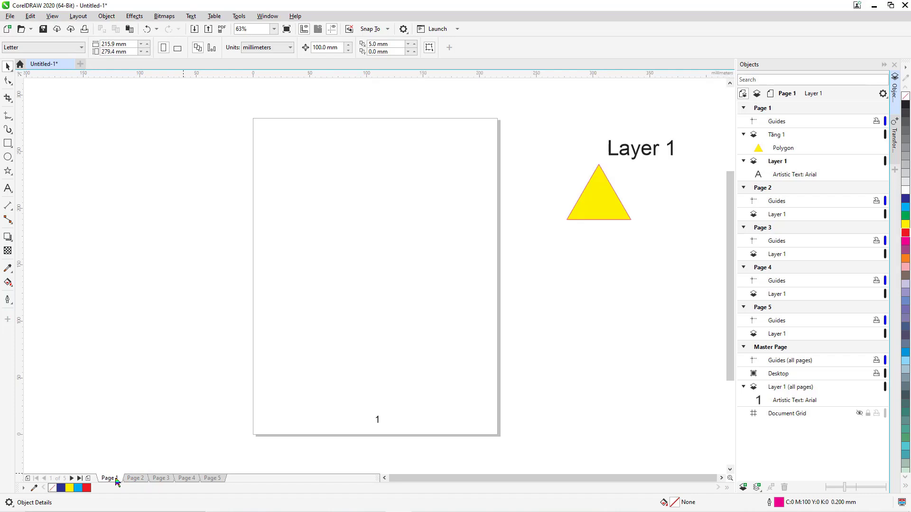
pyautogui.click(136, 479)
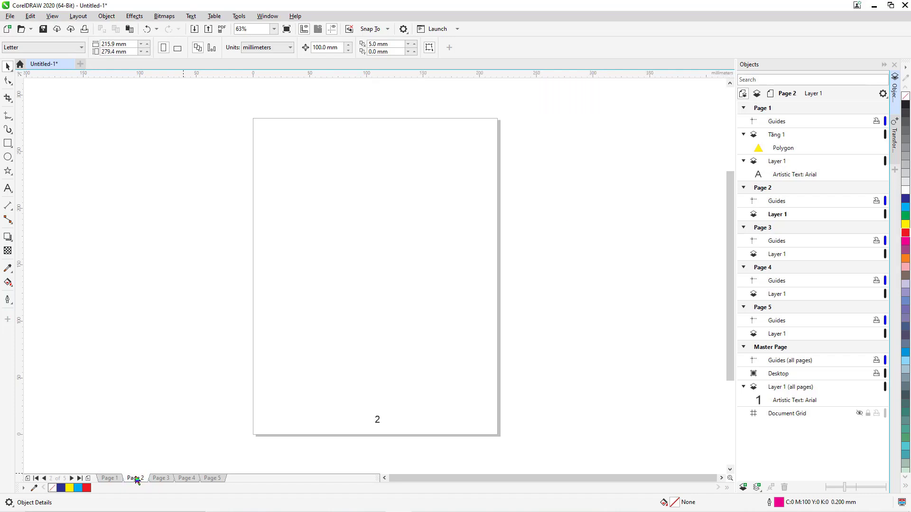
# On page 3, add the word "Trang" and a space in front of the page number text.
pyautogui.click(161, 478)
pyautogui.click(378, 421)
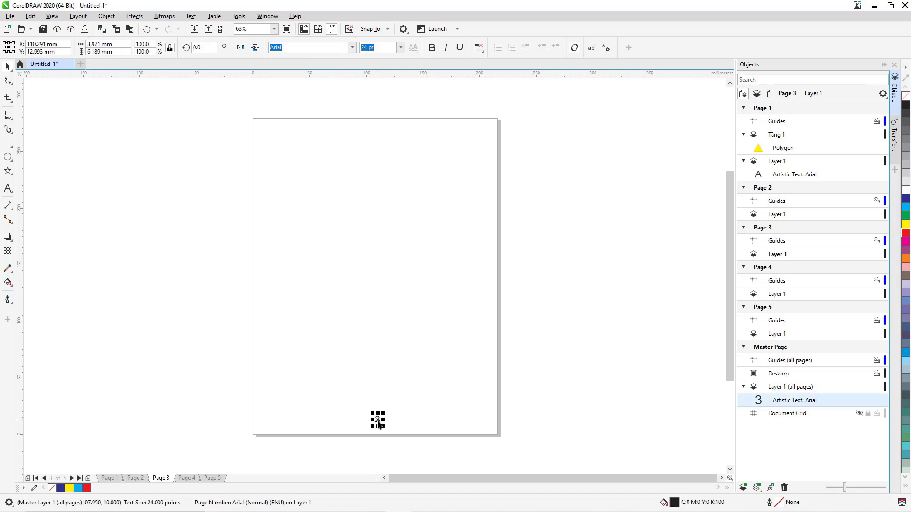
pyautogui.press('z')
pyautogui.moveTo(309, 388); pyautogui.dragTo(411, 448)
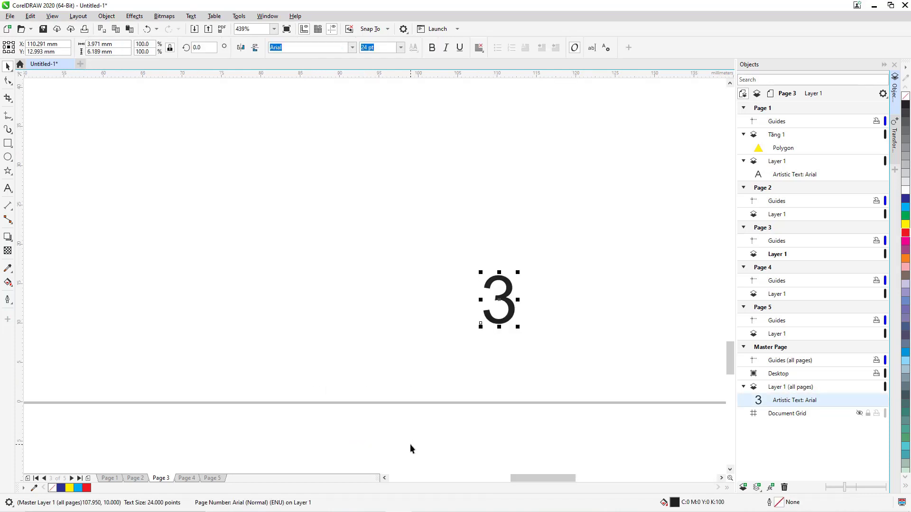
pyautogui.click(8, 188)
pyautogui.press('Left')
pyautogui.write('Trang')
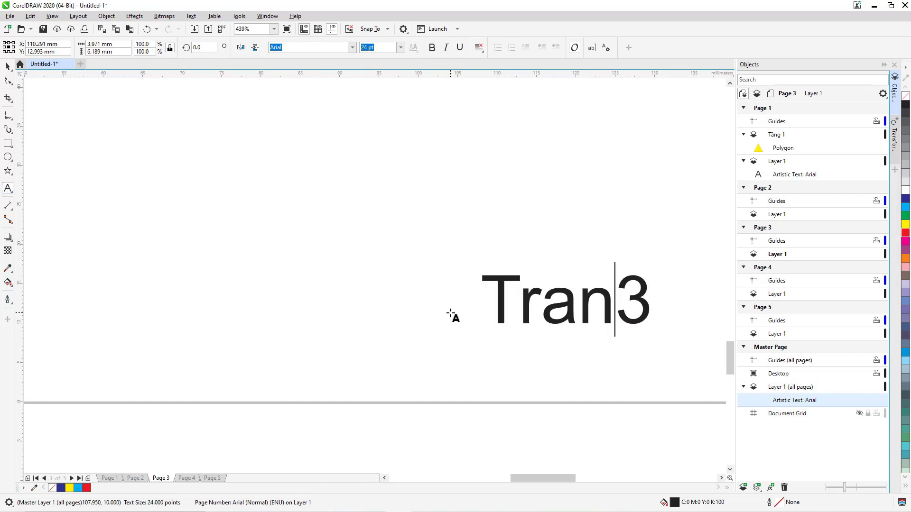
pyautogui.hotkey('ctrl', 'space')
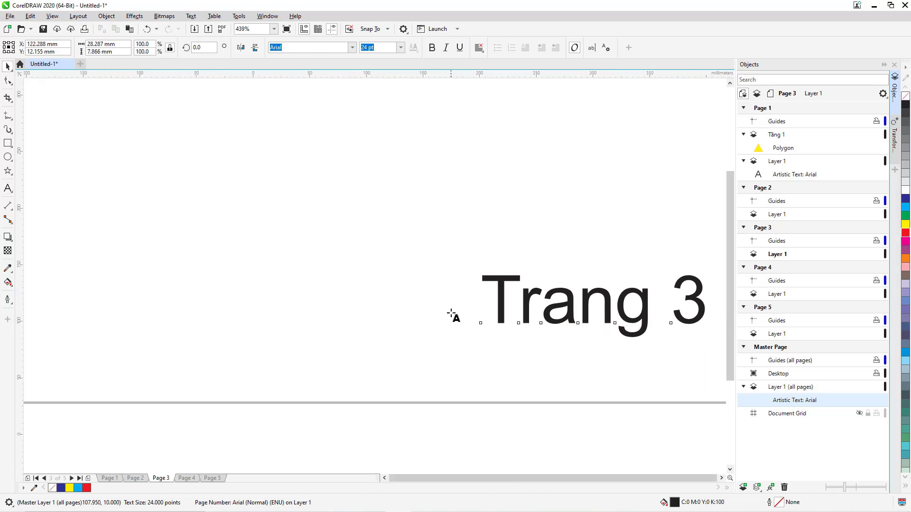
# Check the page number text on pages 1 through 5 and collapse the Objects docker.
pyautogui.hotkey('shift', 'F4')
pyautogui.click(435, 417)
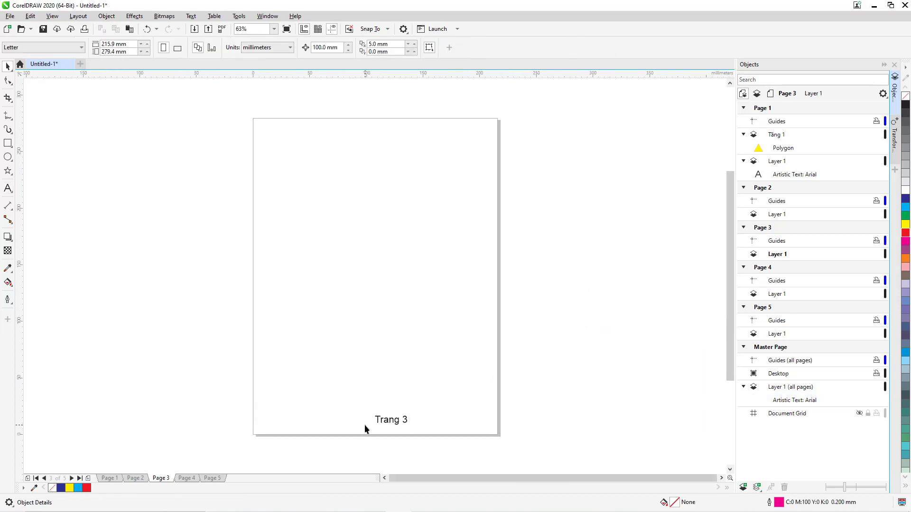
pyautogui.click(110, 479)
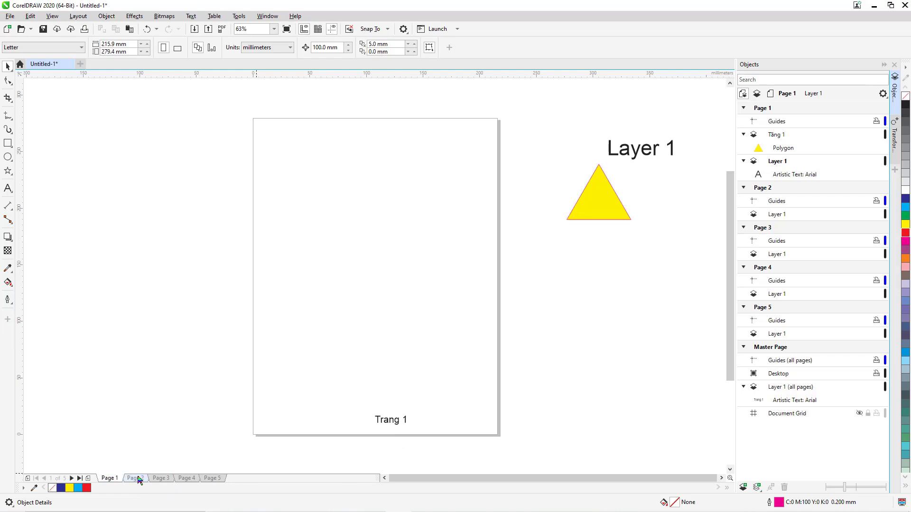
pyautogui.click(138, 479)
pyautogui.click(167, 480)
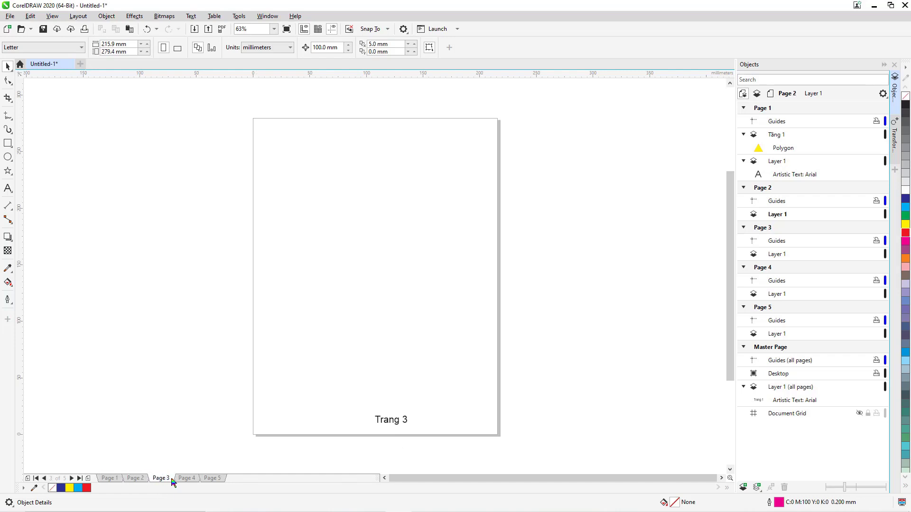
pyautogui.click(187, 478)
pyautogui.click(212, 478)
pyautogui.click(884, 64)
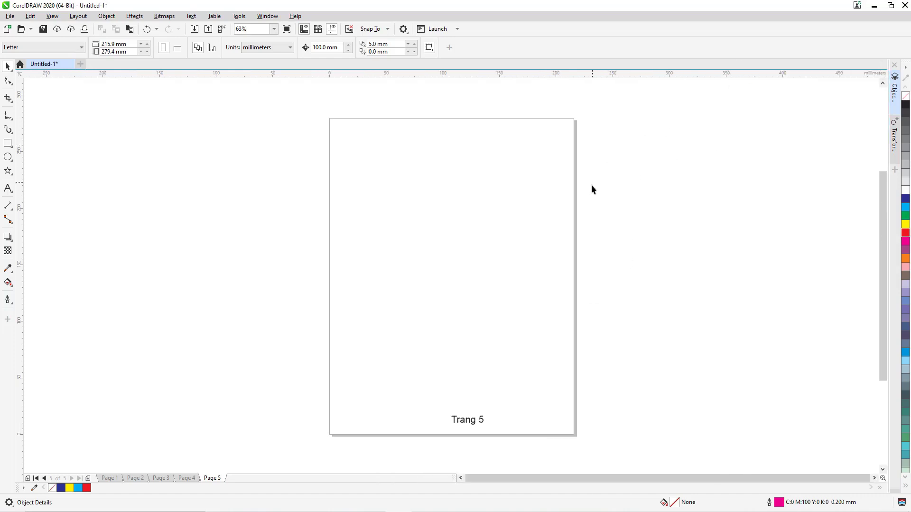
# Close the document without saving and create a new blank Letter document.
pyautogui.click(70, 65)
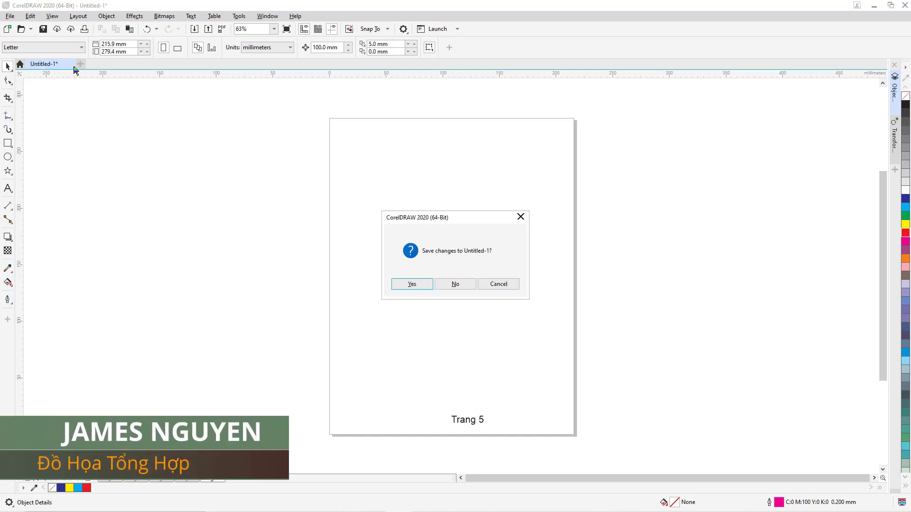
pyautogui.click(455, 285)
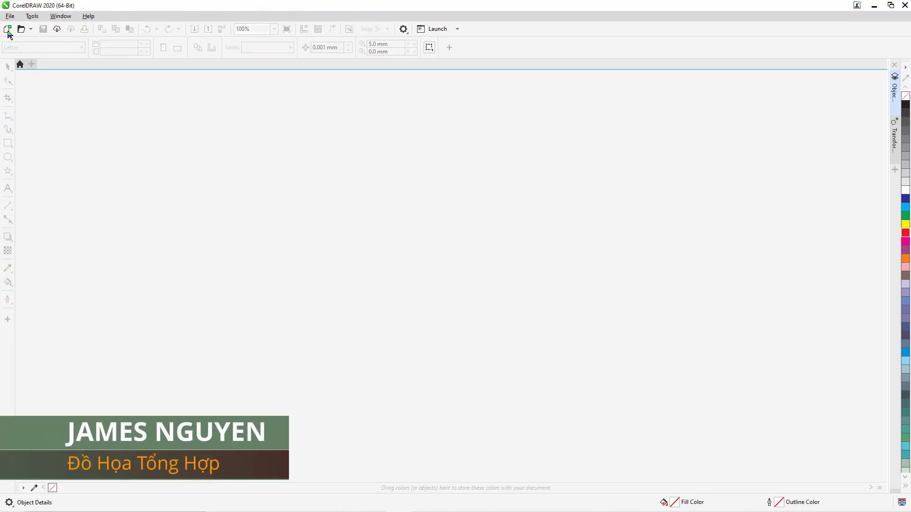
pyautogui.click(8, 29)
pyautogui.click(485, 350)
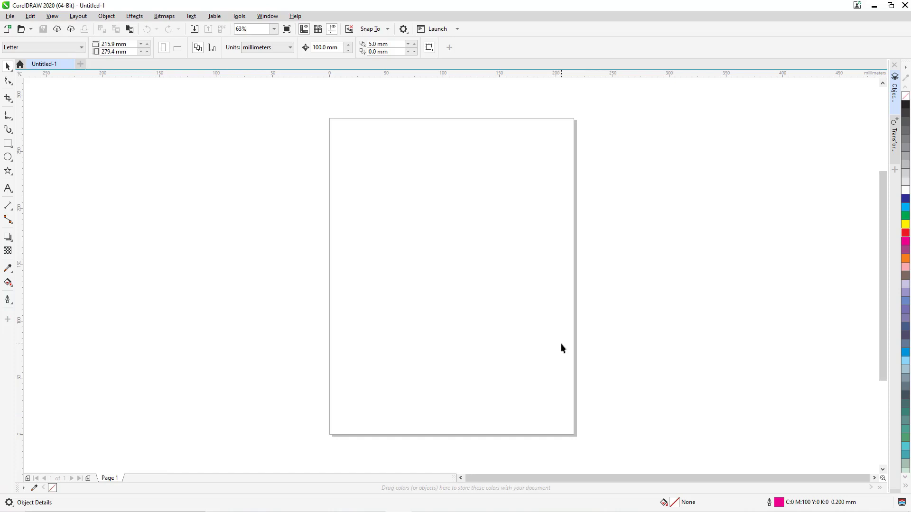
# Draw a rectangle about 106 by 59 mm to the right of the page.
pyautogui.click(7, 143)
pyautogui.moveTo(612, 141)
pyautogui.mouseDown()
pyautogui.moveTo(655, 185)
pyautogui.moveTo(732, 209)
pyautogui.mouseUp()
pyautogui.press('space')
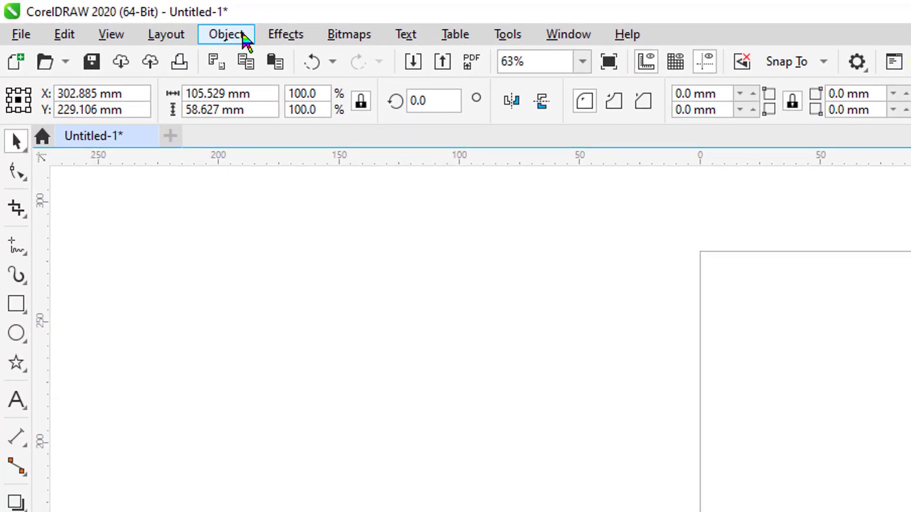
pyautogui.click(244, 40)
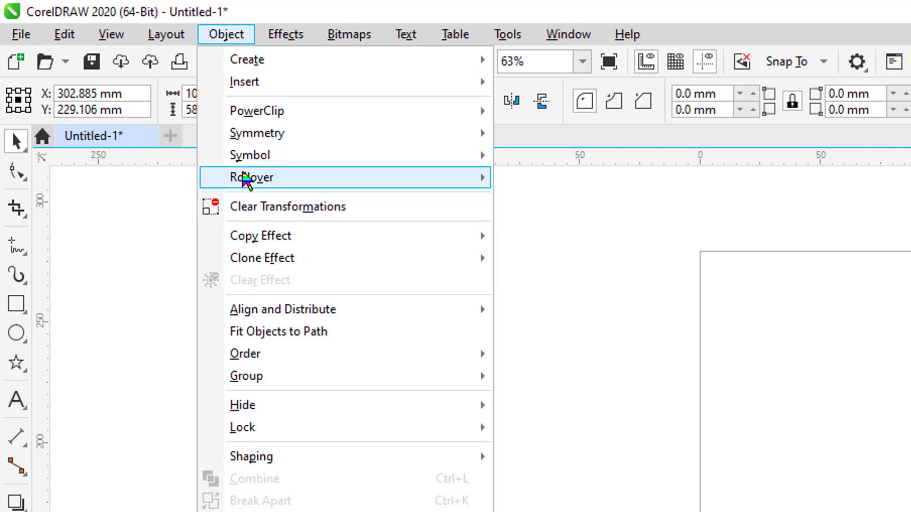
pyautogui.moveTo(243, 176)
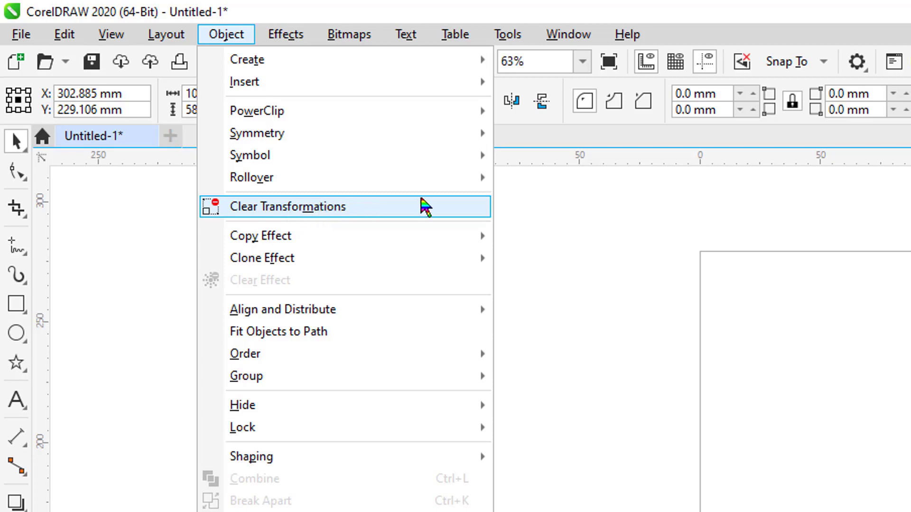
pyautogui.click(629, 230)
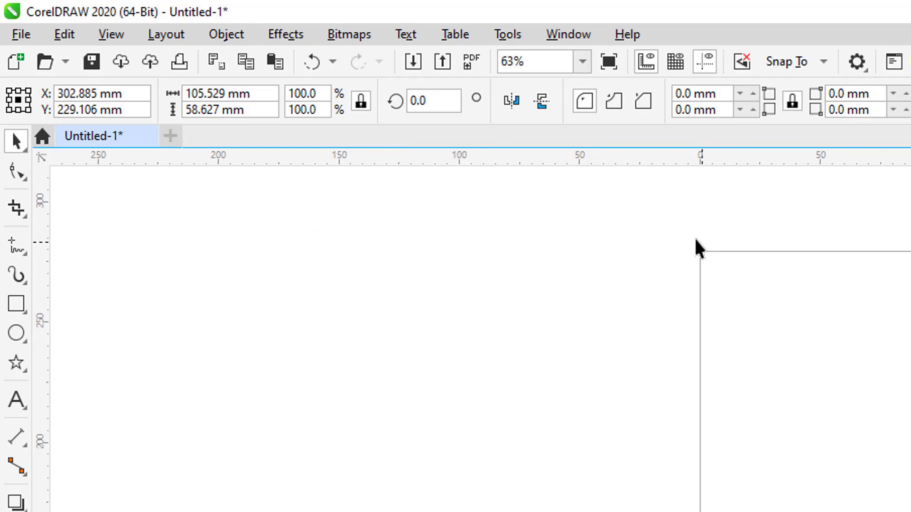
pyautogui.click(567, 36)
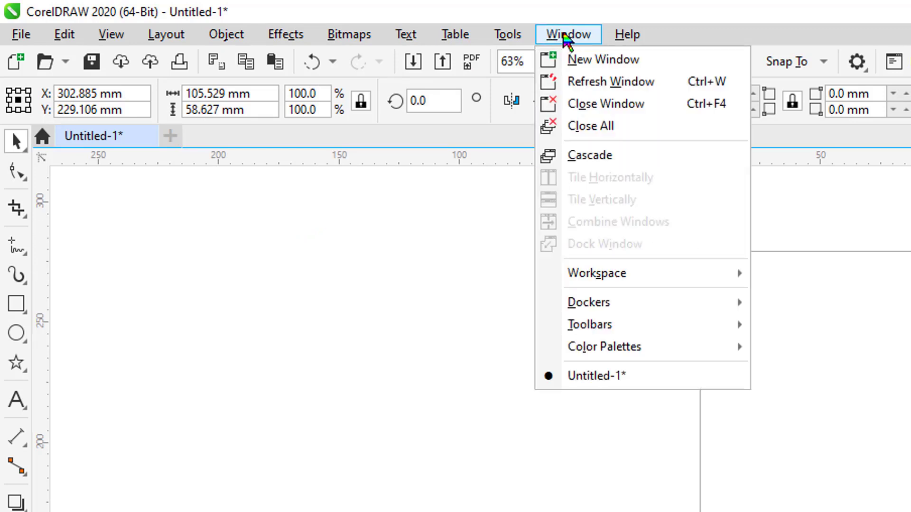
pyautogui.moveTo(614, 303)
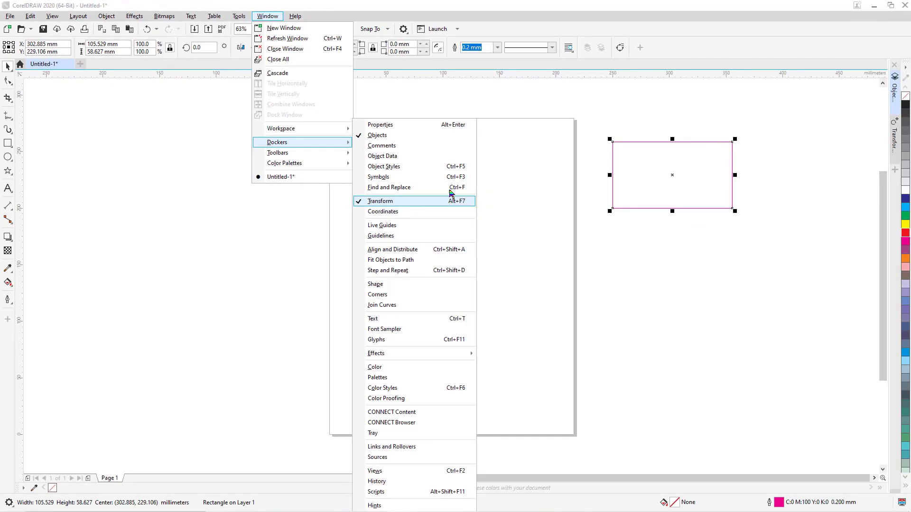
pyautogui.click(698, 118)
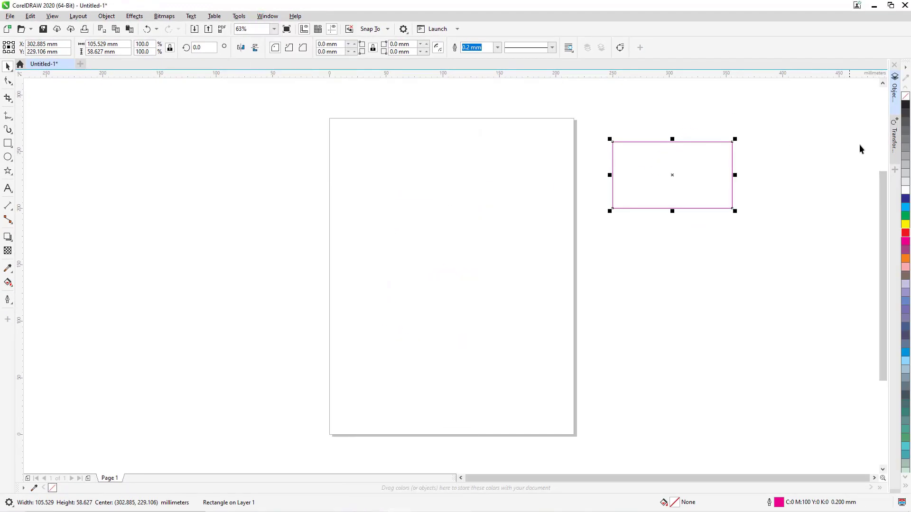
# Show the Transform docker and replace the rectangle beside the page with a square about 50 mm wide.
pyautogui.click(895, 140)
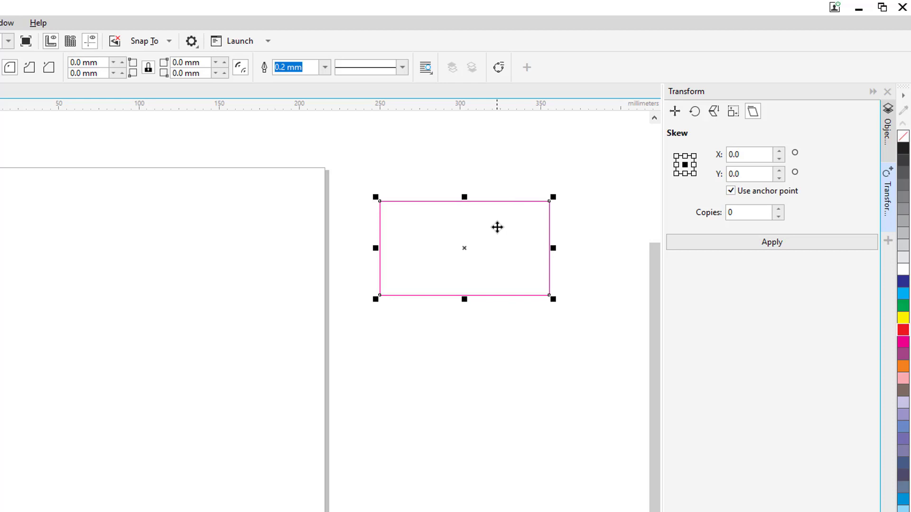
pyautogui.click(497, 227)
pyautogui.click(497, 227)
pyautogui.press('Delete')
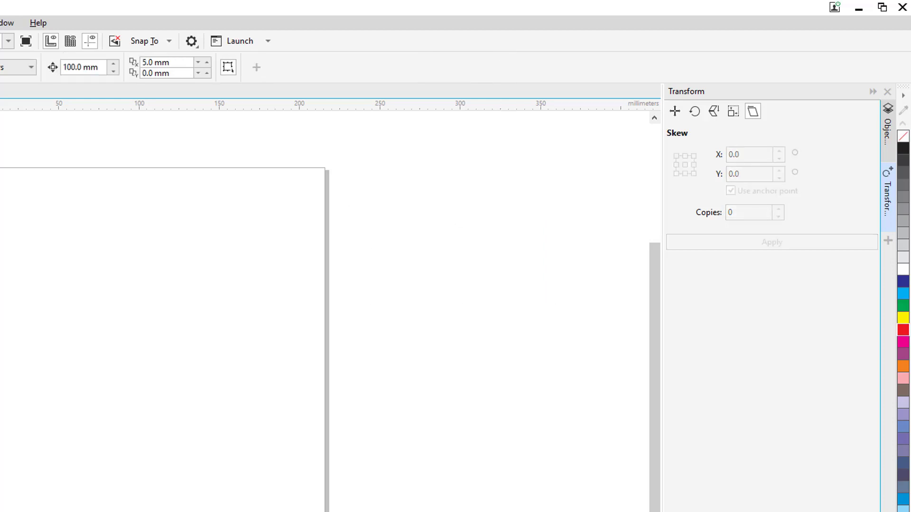
pyautogui.press('F6')
pyautogui.moveTo(448, 241); pyautogui.dragTo(486, 278)
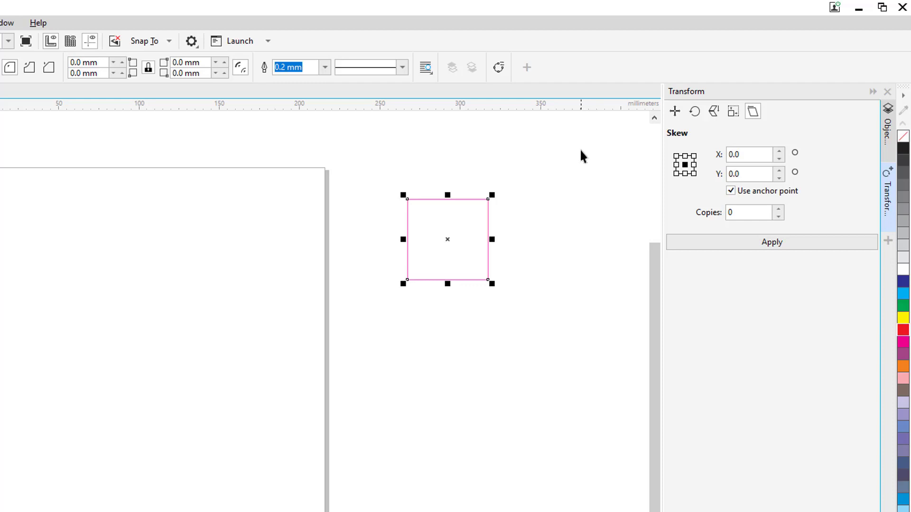
# Set the horizontal offset of the Position transformation to 50 mm for the square.
pyautogui.click(675, 113)
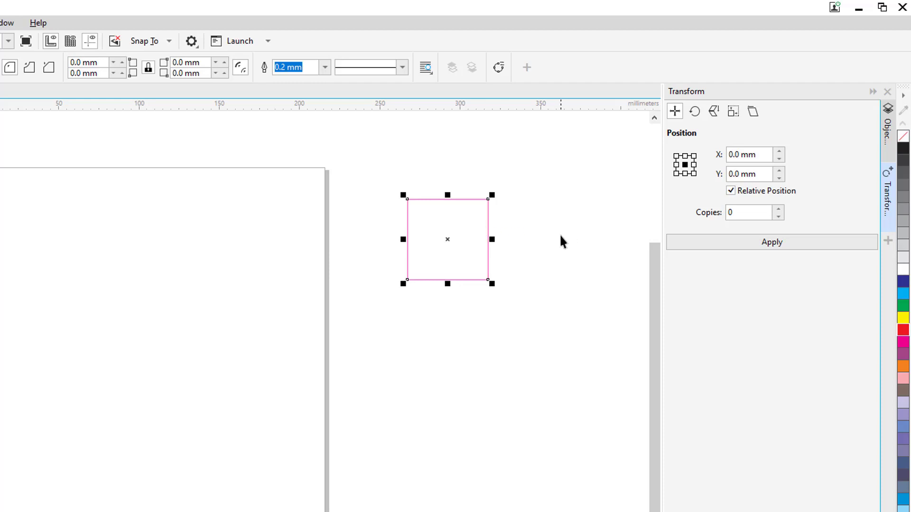
pyautogui.doubleClick(734, 155)
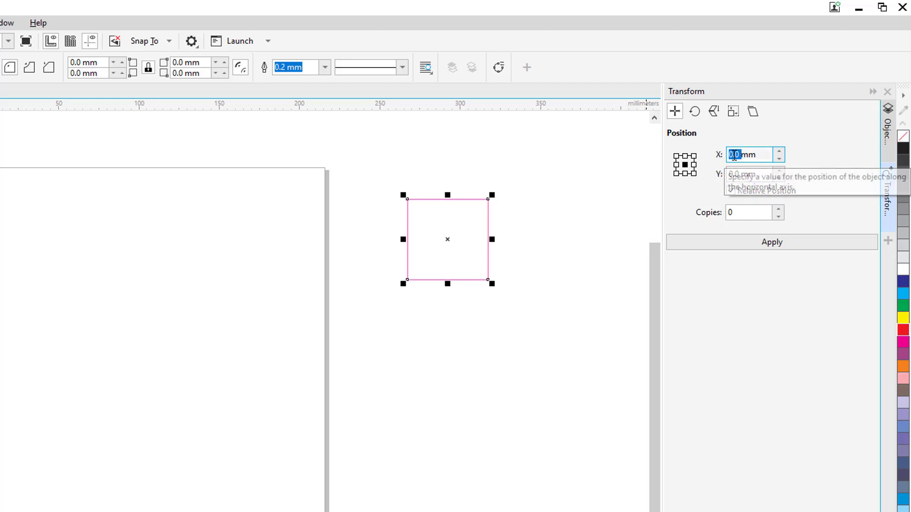
pyautogui.write('50')
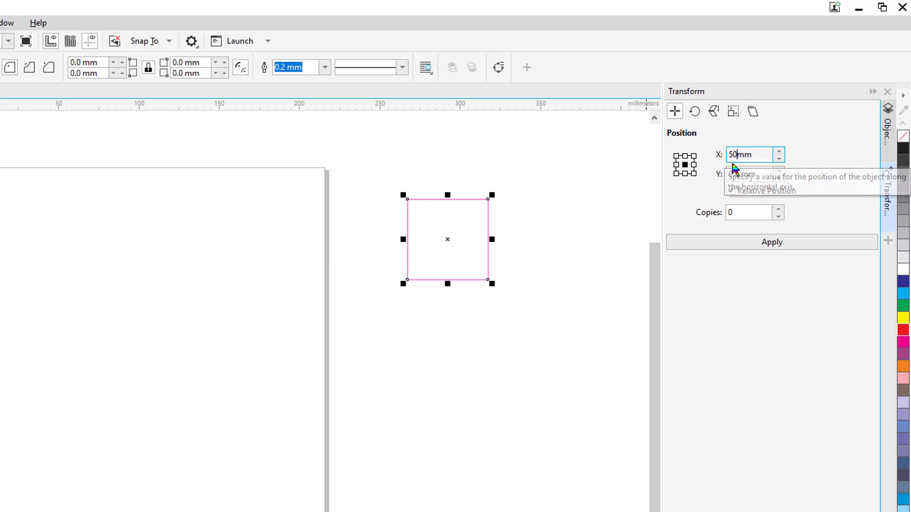
# Try the 50 mm horizontal move on the square twice, undoing it each time.
pyautogui.click(741, 247)
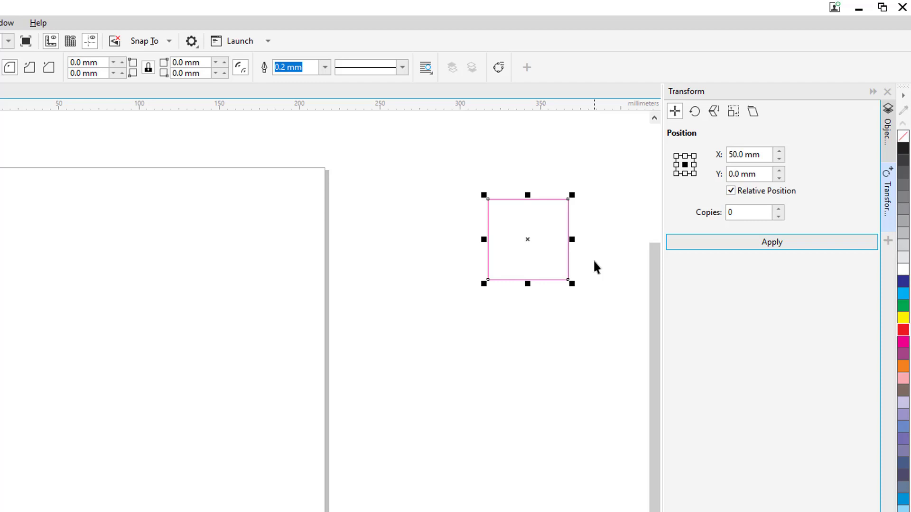
pyautogui.hotkey('ctrl', 'z')
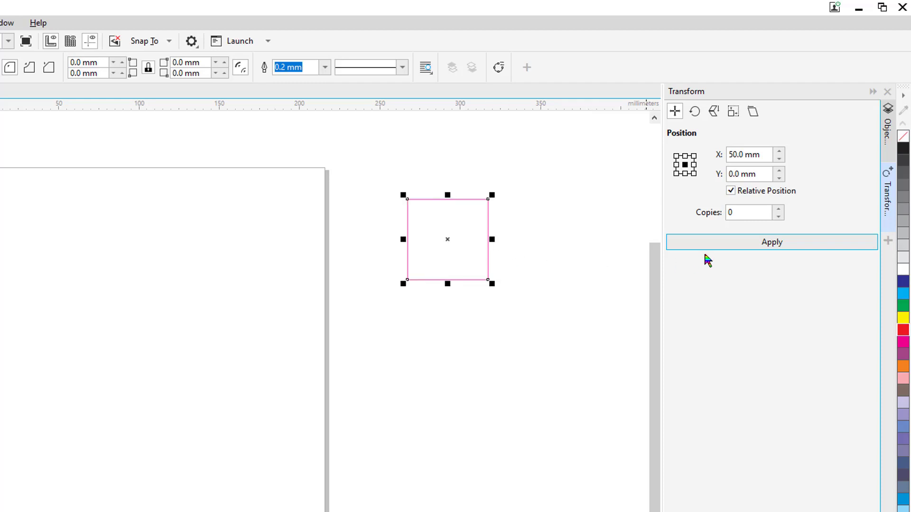
pyautogui.click(717, 246)
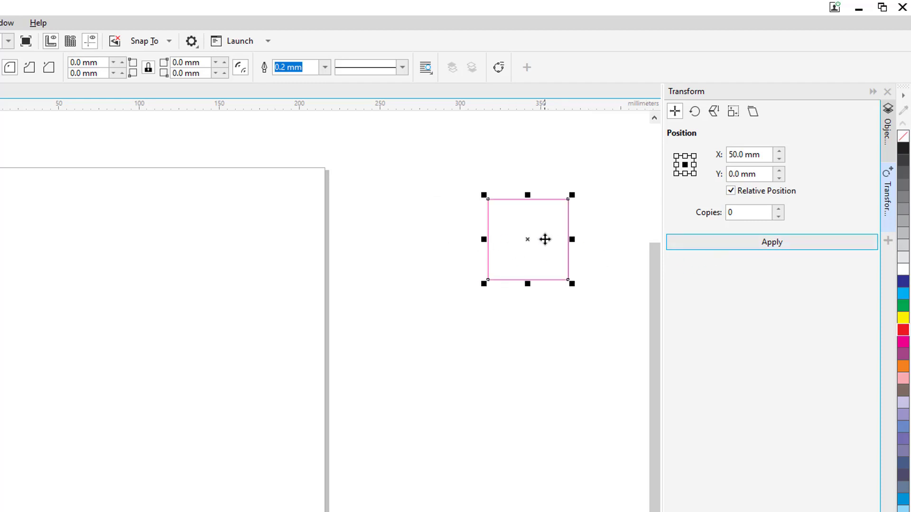
pyautogui.hotkey('ctrl', 'z')
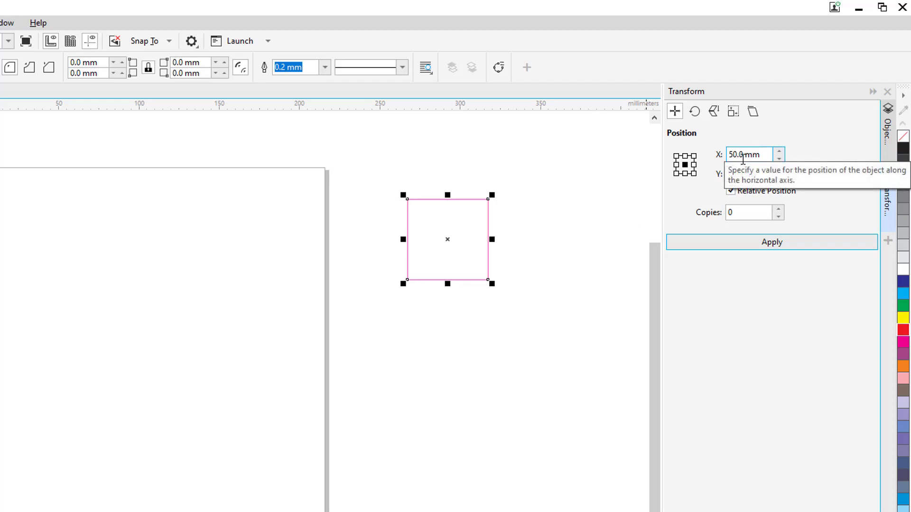
# Create one copy of the square offset 50 mm to the right of the original.
pyautogui.click(778, 209)
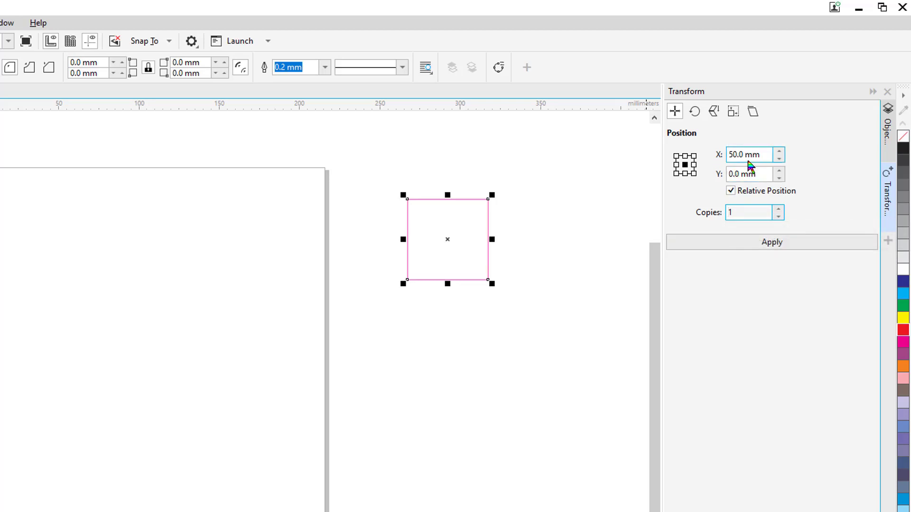
pyautogui.click(746, 247)
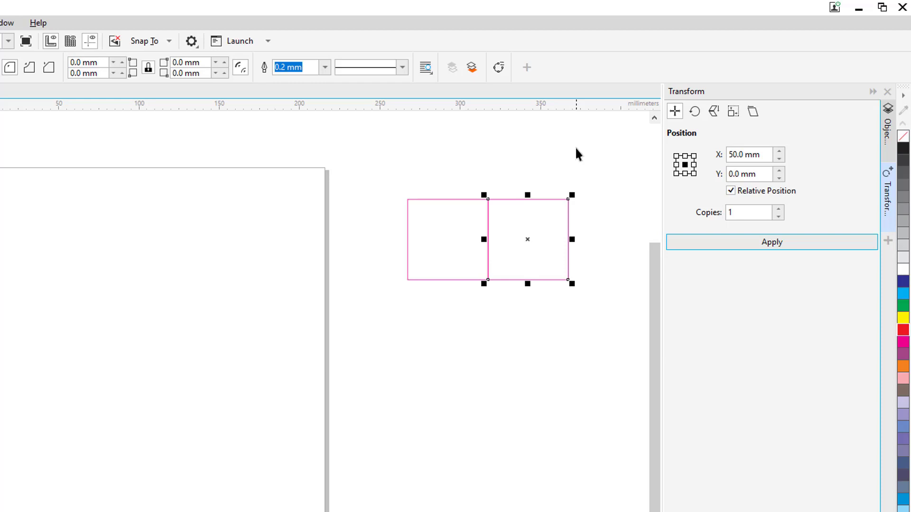
pyautogui.scroll(2, 575, 146)
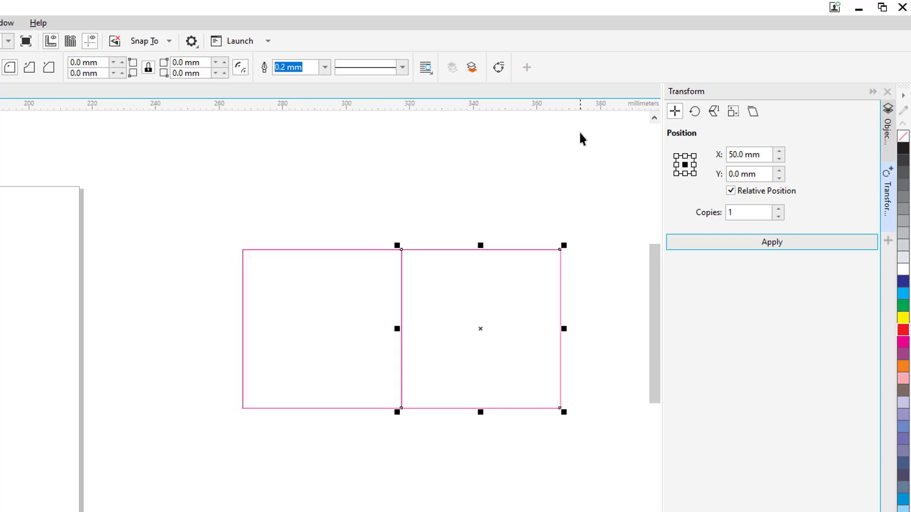
pyautogui.scroll(-2, 540, 251)
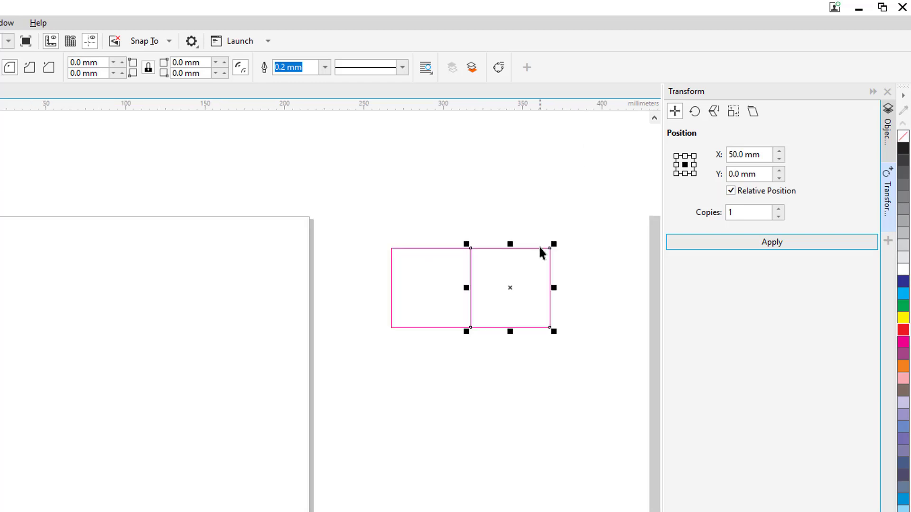
pyautogui.moveTo(586, 272); pyautogui.dragTo(588, 243)
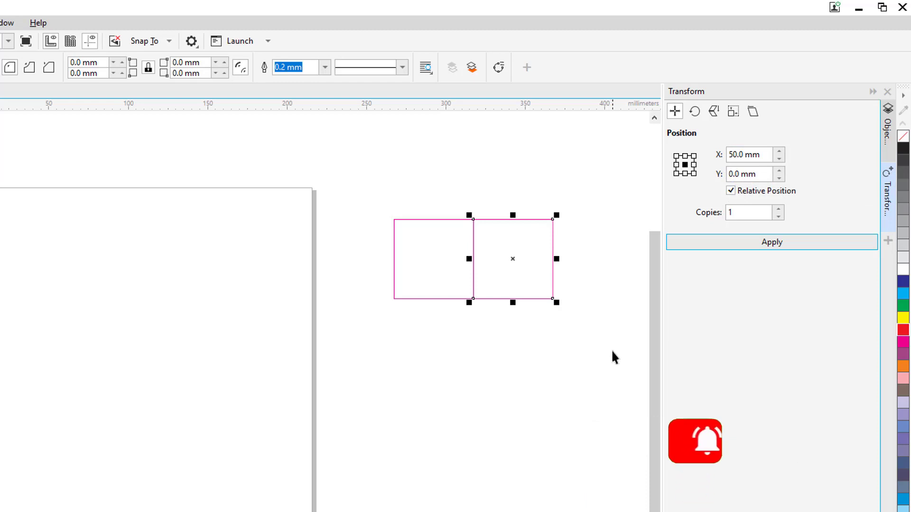
# Set the vertical offset to -50 mm and create a diagonally offset copy of the selected square.
pyautogui.doubleClick(736, 173)
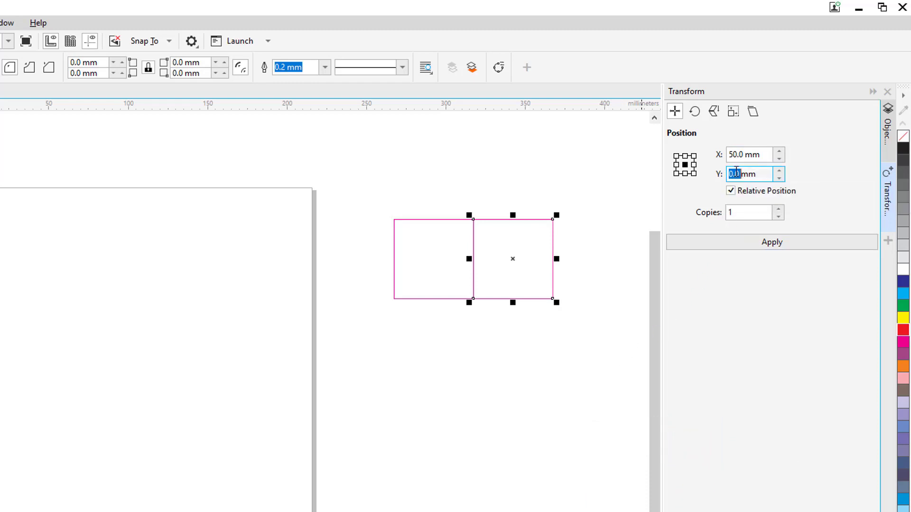
pyautogui.write('-5')
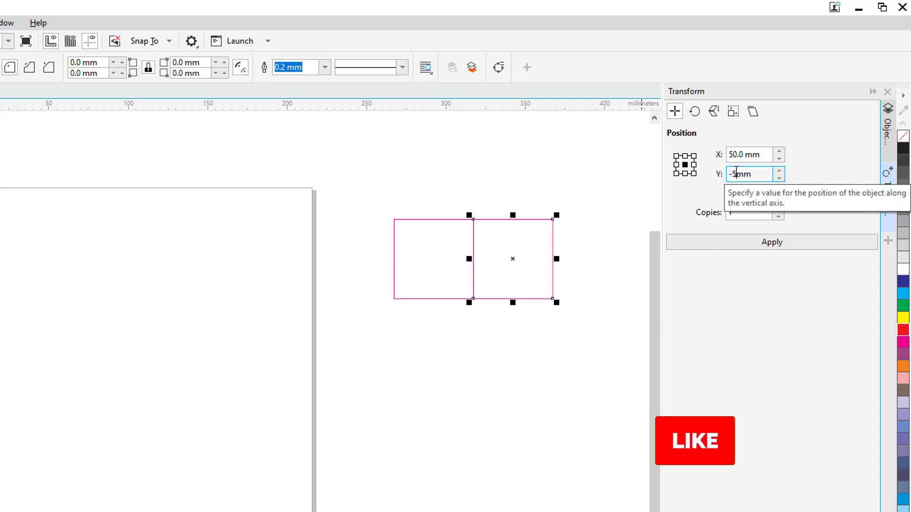
pyautogui.write('0')
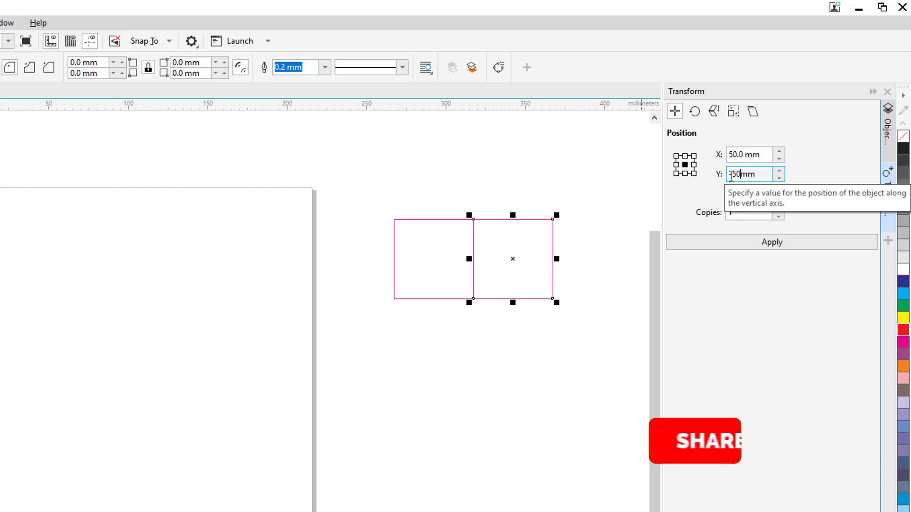
pyautogui.click(751, 247)
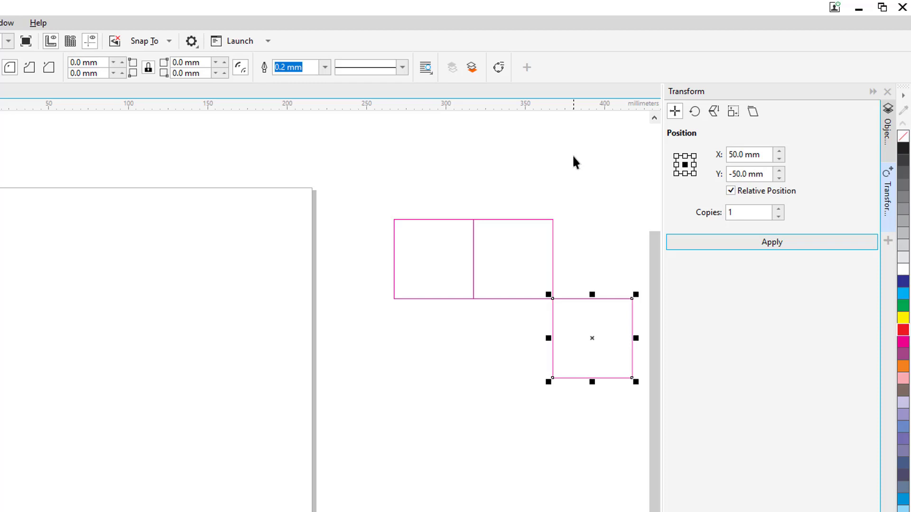
# Delete the two copied squares and select the original square.
pyautogui.click(550, 164)
pyautogui.moveTo(468, 179); pyautogui.dragTo(630, 381)
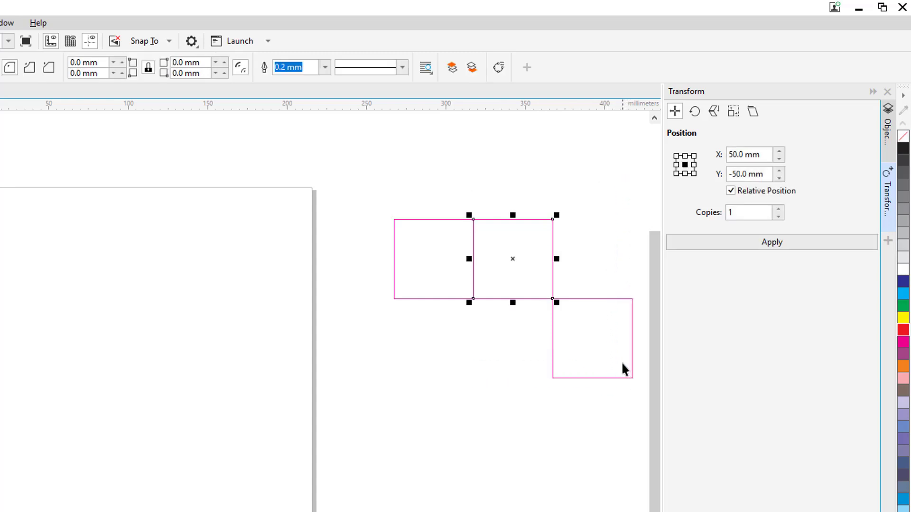
pyautogui.press('Delete')
pyautogui.click(593, 343)
pyautogui.press('Delete')
pyautogui.click(439, 280)
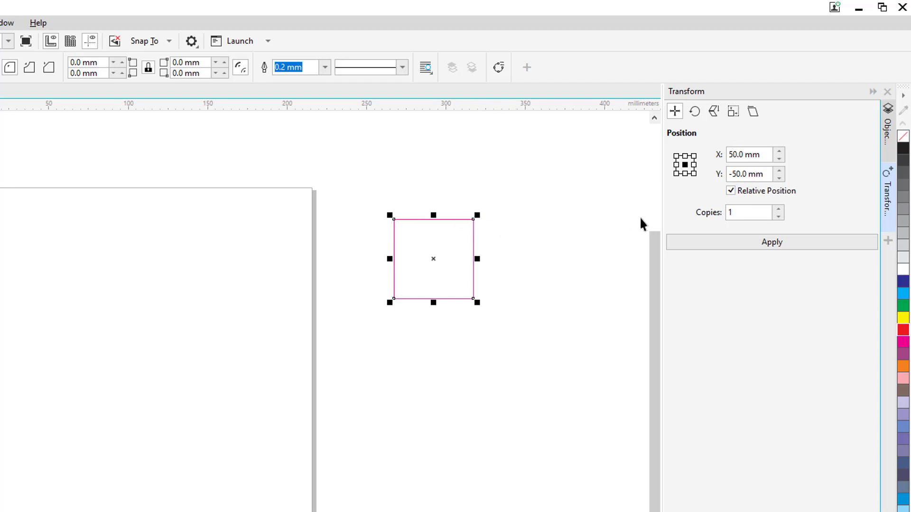
# Create one copy of the square offset 70 mm horizontally and 0 mm vertically from the original.
pyautogui.doubleClick(738, 174)
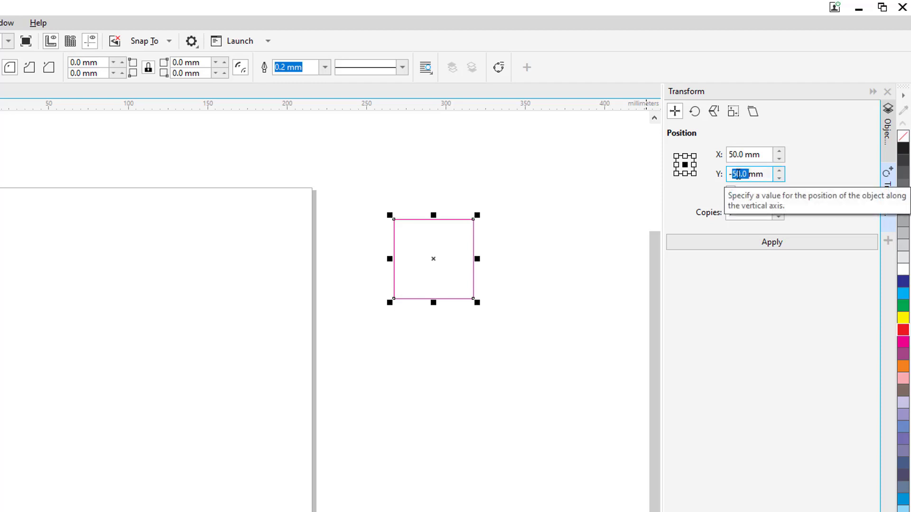
pyautogui.write('0')
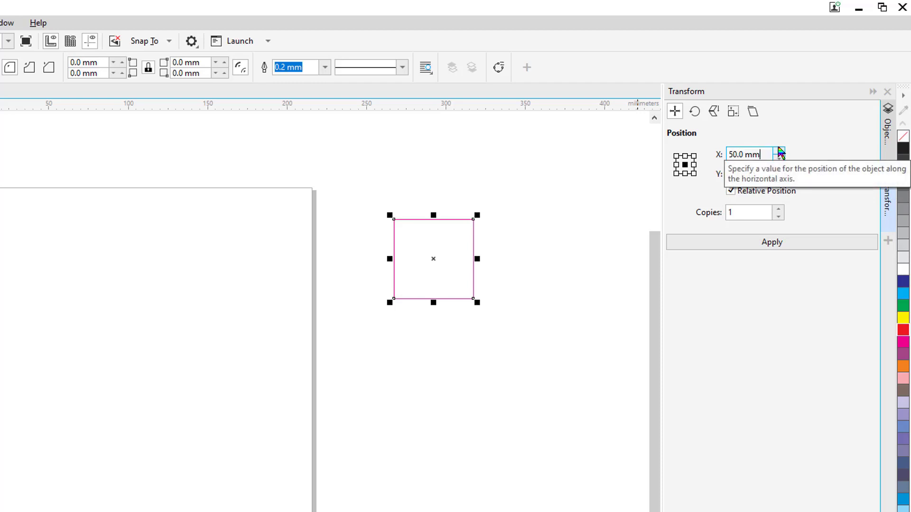
pyautogui.write('+20')
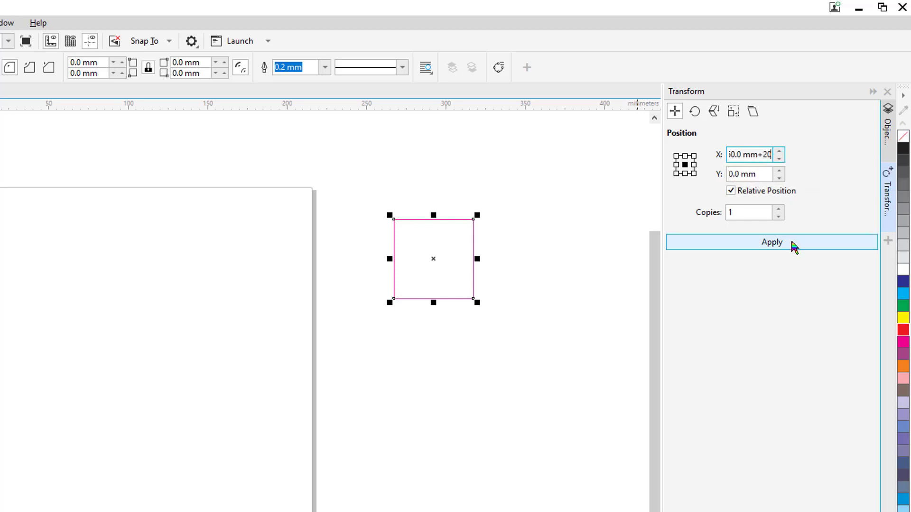
pyautogui.click(774, 243)
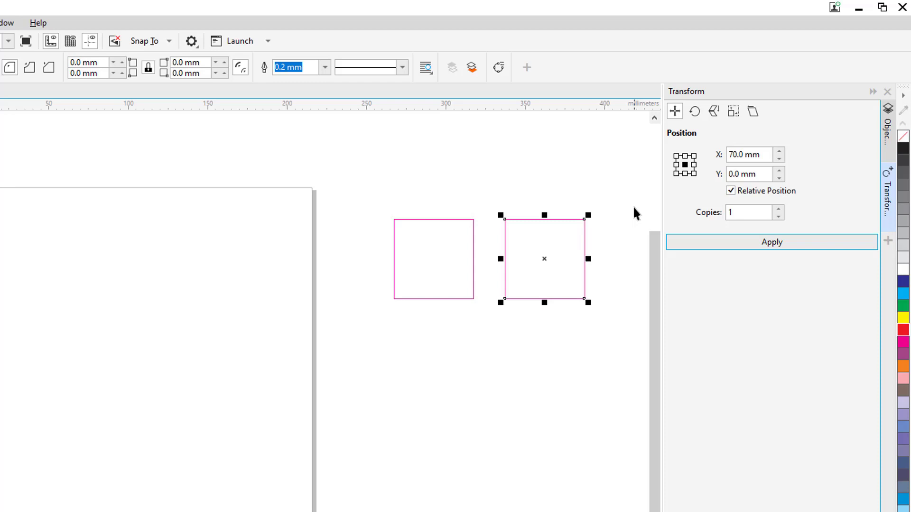
# Repeat the 70 mm horizontal copy four more times to extend the row of squares.
pyautogui.hotkey('ctrl', 'r')
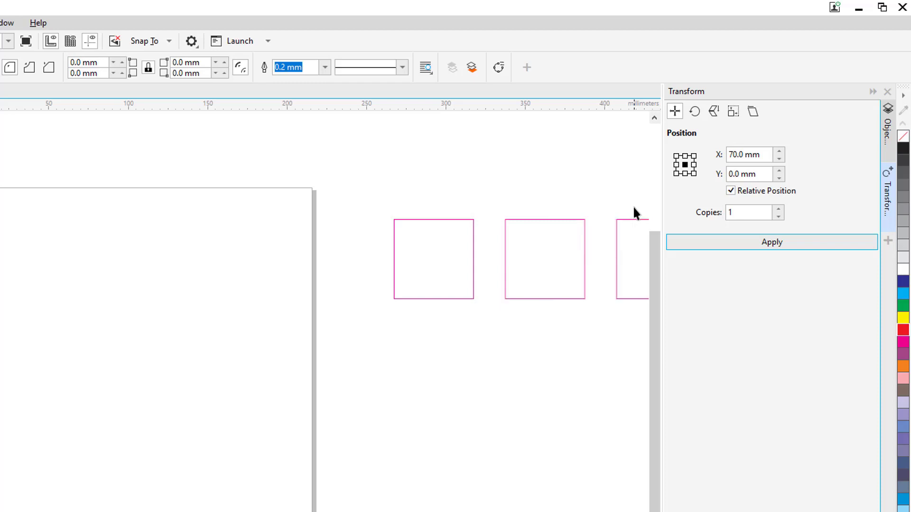
pyautogui.hotkey('ctrl', 'r')
pyautogui.hotkey('ctrl', 'r')
pyautogui.hotkey('ctrl', 'r')
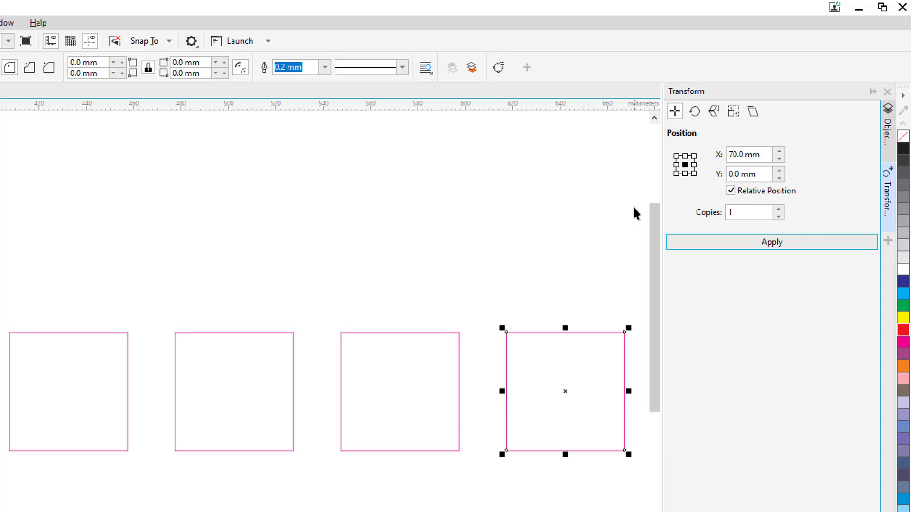
# Delete all the copied squares, leaving only the original.
pyautogui.click(342, 258)
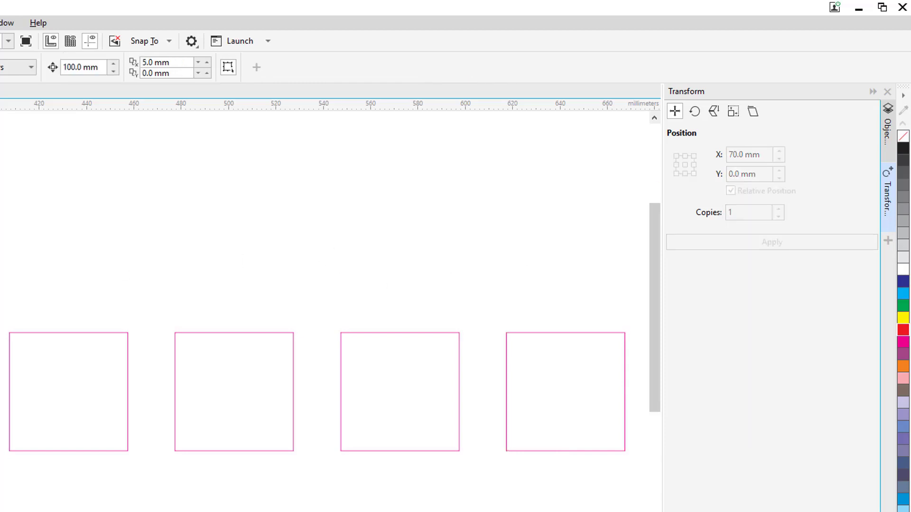
pyautogui.moveTo(0, 268); pyautogui.dragTo(635, 511)
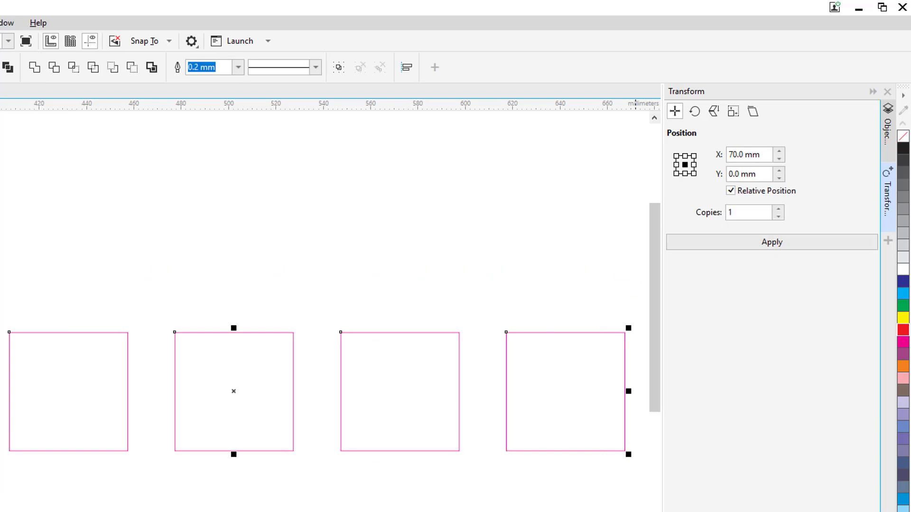
pyautogui.press('Delete')
pyautogui.press('F4')
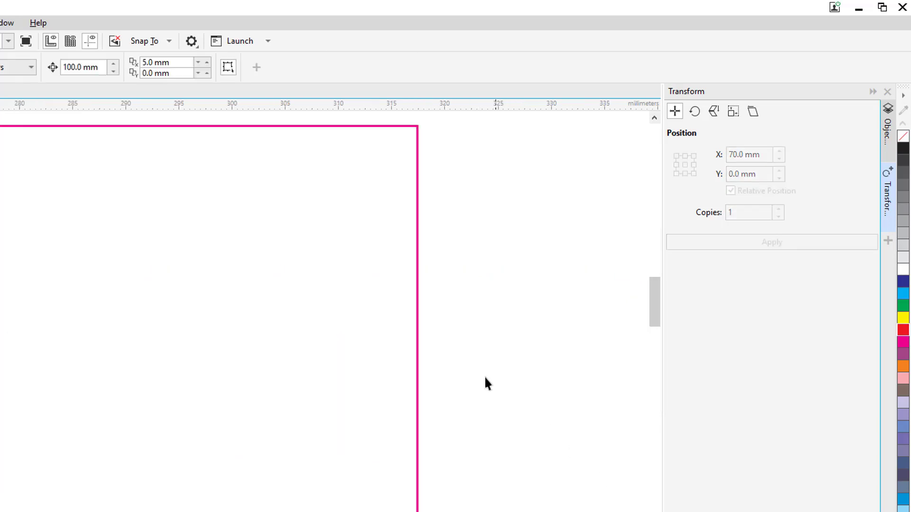
# Scale the remaining square down proportionally to about 35.5 mm, keeping its lower-left corner in place.
pyautogui.scroll(-5, 485, 381)
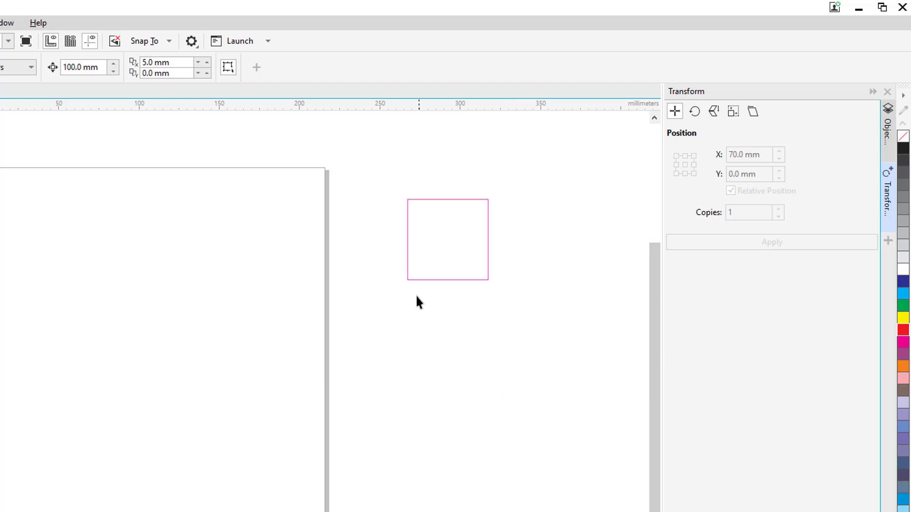
pyautogui.click(432, 258)
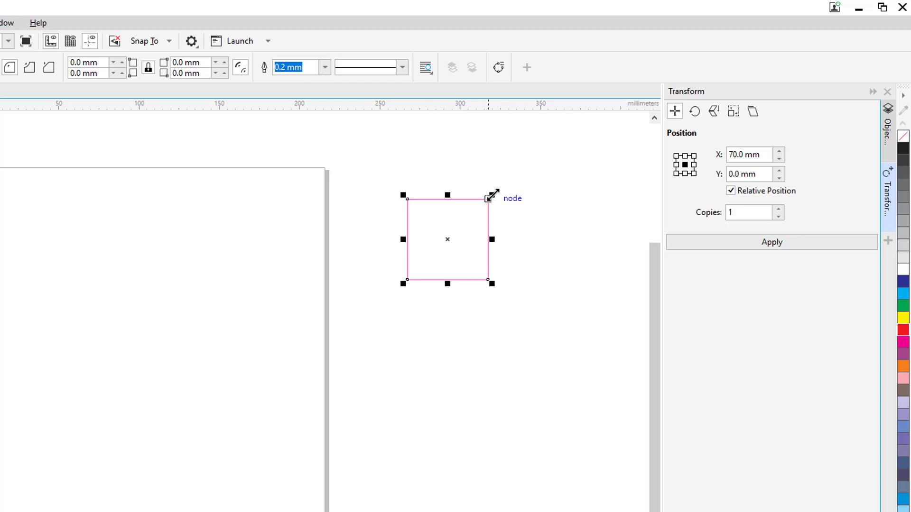
pyautogui.moveTo(489, 198); pyautogui.dragTo(466, 222)
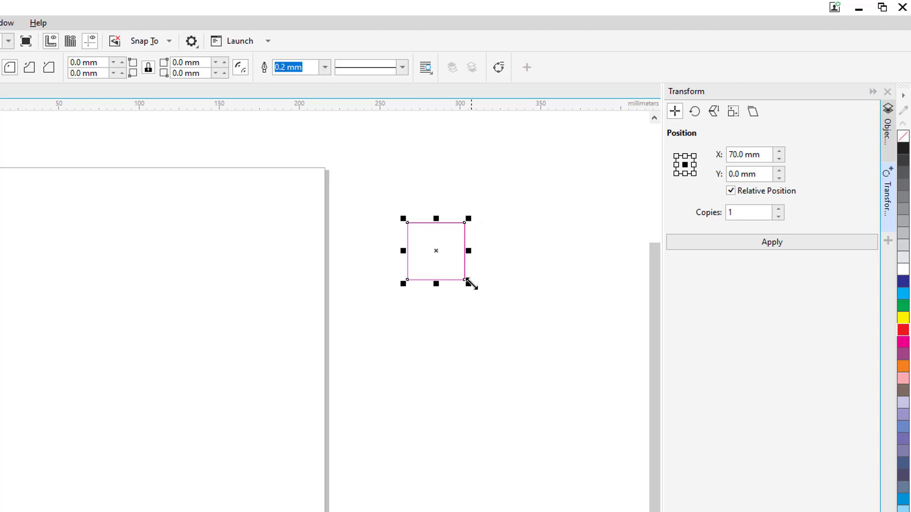
# Using the reference anchors, create one copy adjoining the square's right side and another directly below that copy.
pyautogui.click(694, 165)
pyautogui.click(695, 247)
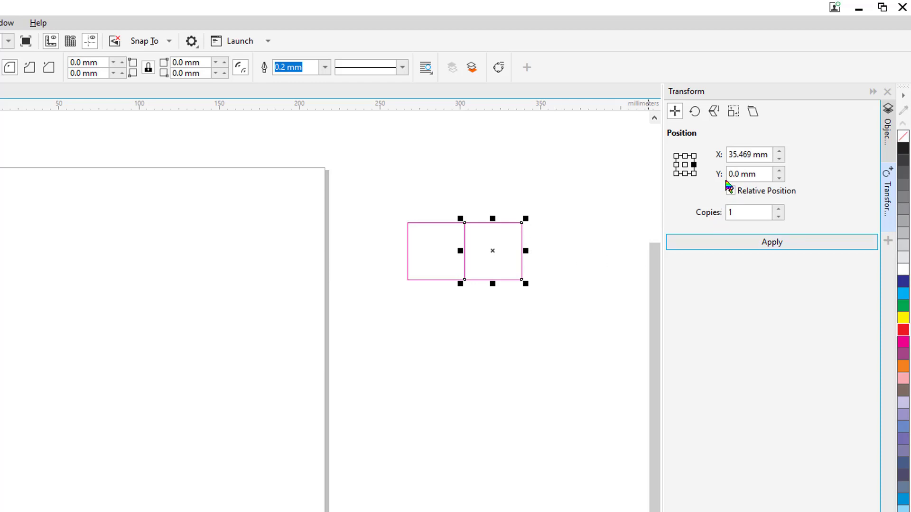
pyautogui.click(685, 174)
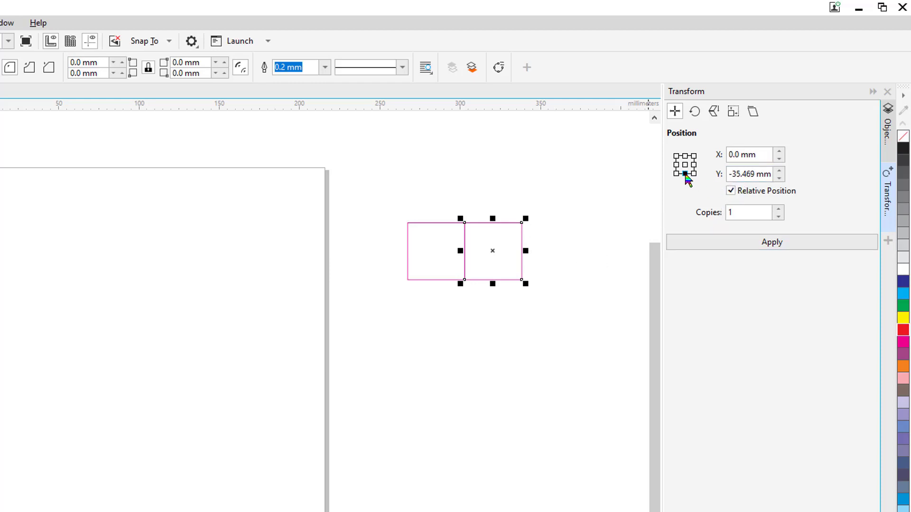
pyautogui.click(707, 247)
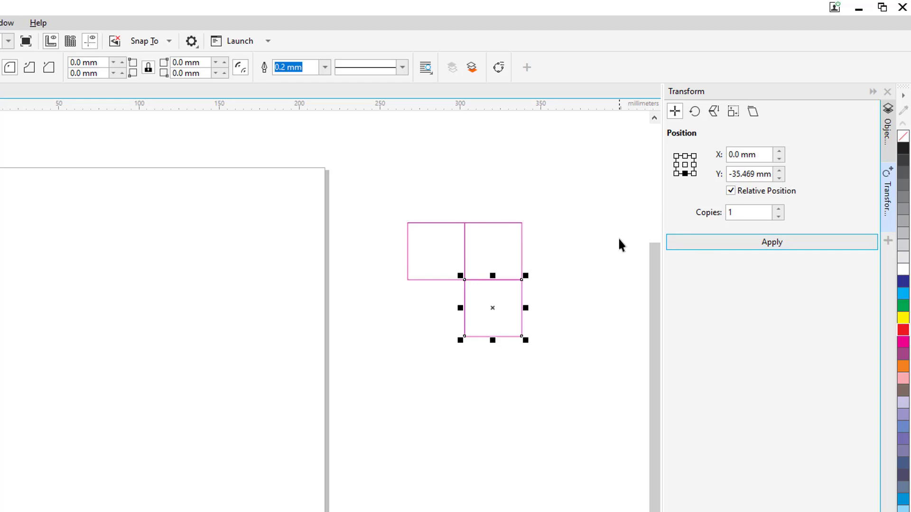
pyautogui.click(578, 307)
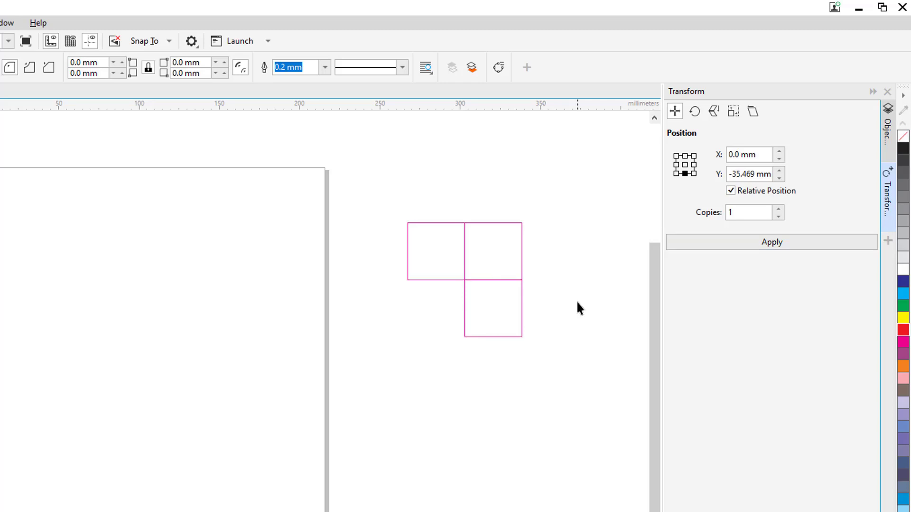
# Delete the two adjoining copies while keeping the original square.
pyautogui.click(434, 235)
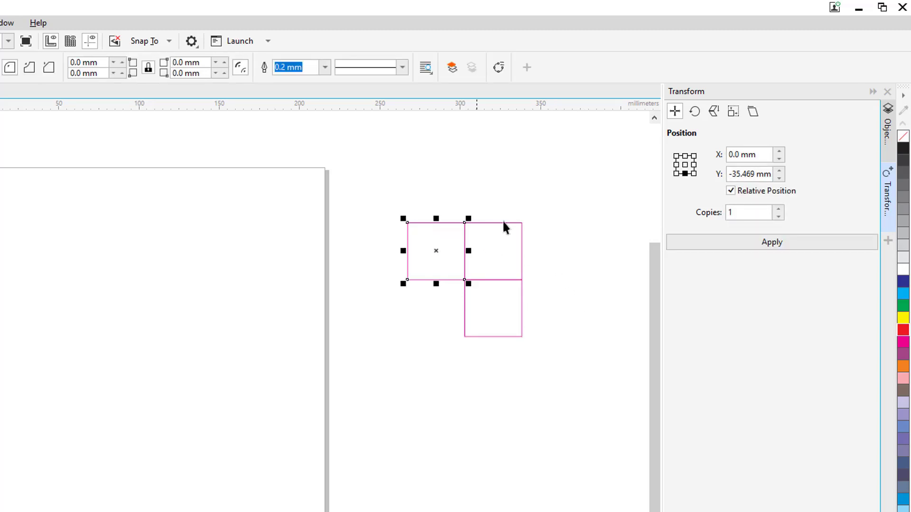
pyautogui.click(536, 207)
pyautogui.click(441, 234)
pyautogui.moveTo(464, 168); pyautogui.dragTo(575, 372)
pyautogui.moveTo(455, 198); pyautogui.dragTo(545, 371)
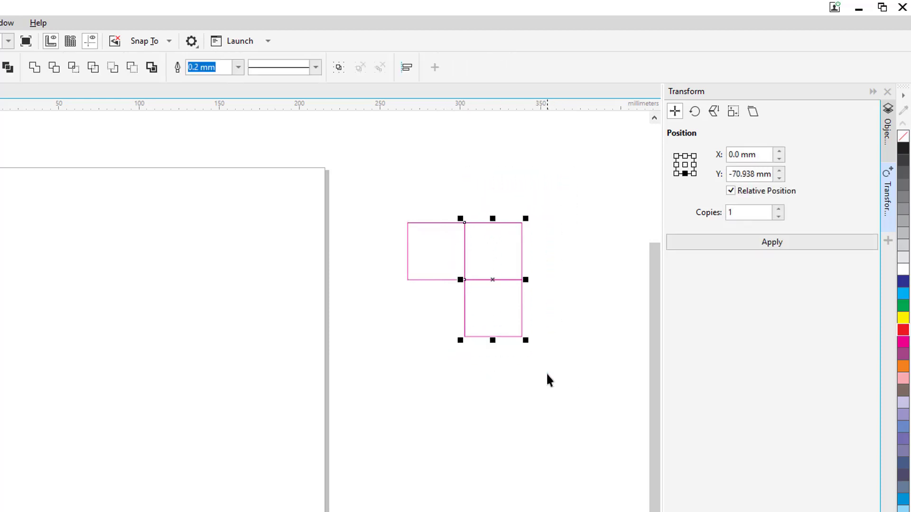
pyautogui.press('Delete')
# Create one copy adjoining the original square's left side using the left-middle anchor, and delete that copy.
pyautogui.click(438, 256)
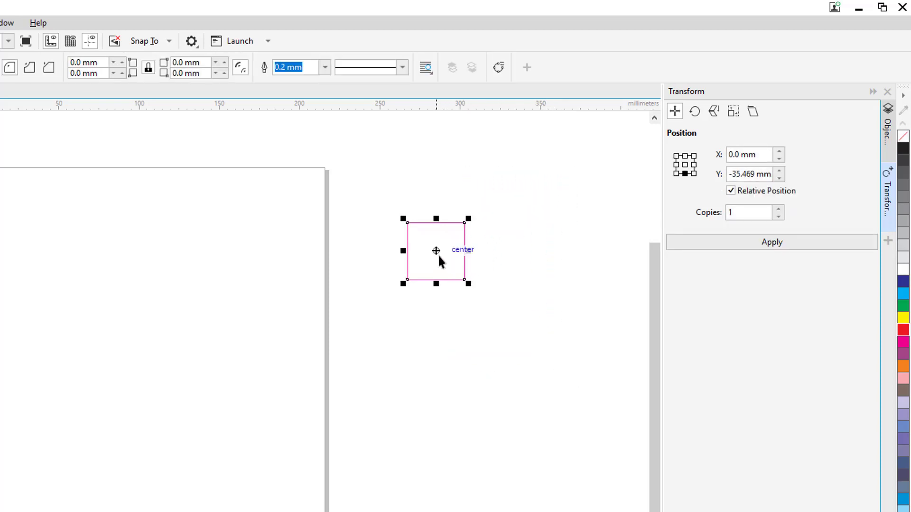
pyautogui.click(676, 165)
pyautogui.click(695, 249)
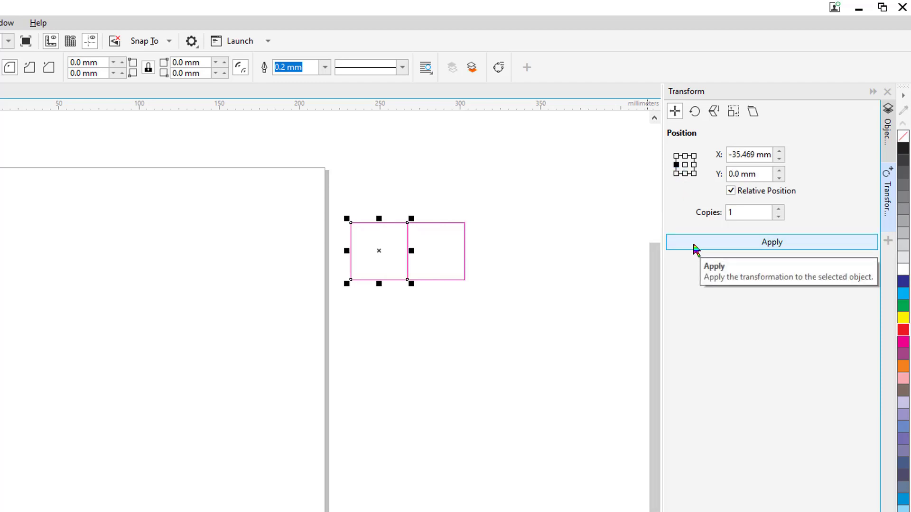
pyautogui.moveTo(319, 193); pyautogui.dragTo(425, 318)
pyautogui.press('Delete')
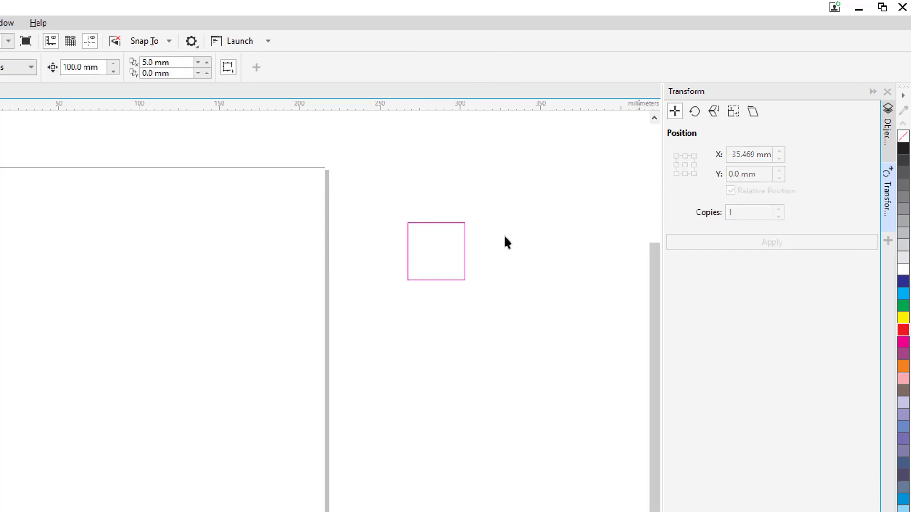
# Create three adjoining copies of the square in a row extending to its left.
pyautogui.hotkey('ctrl', 'a')
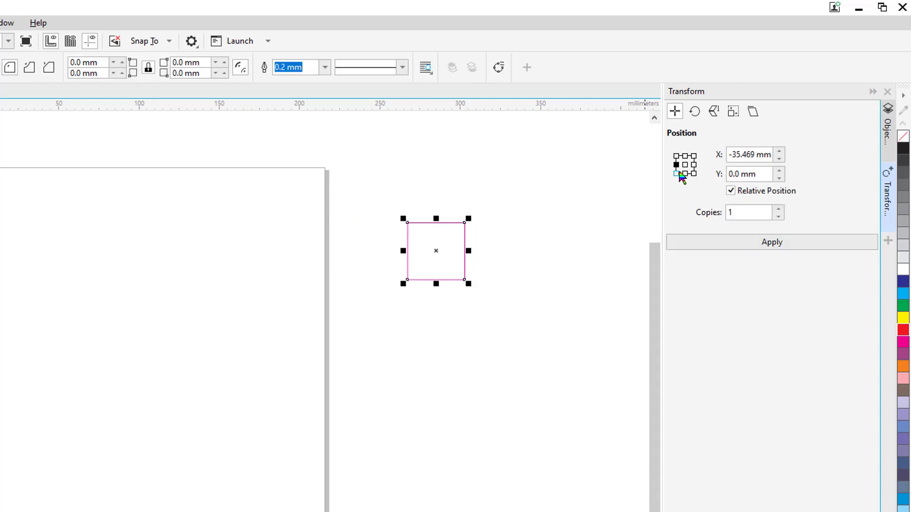
pyautogui.click(779, 209)
pyautogui.click(778, 209)
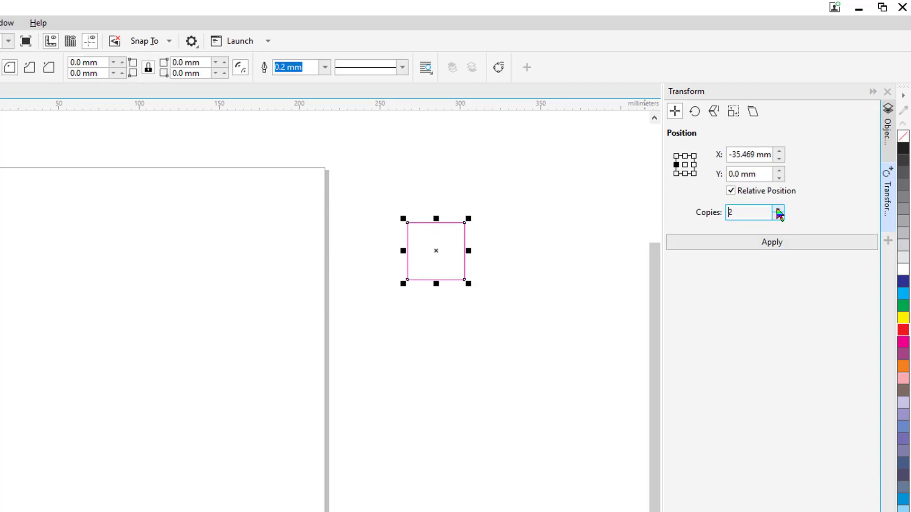
pyautogui.click(759, 246)
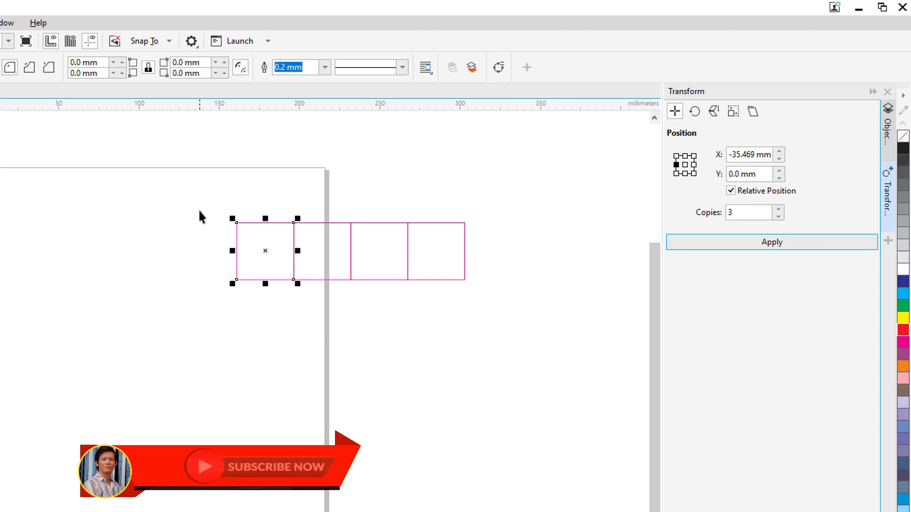
# Undo the three-copy row and set the number of copies back to 1.
pyautogui.hotkey('ctrl', 'z')
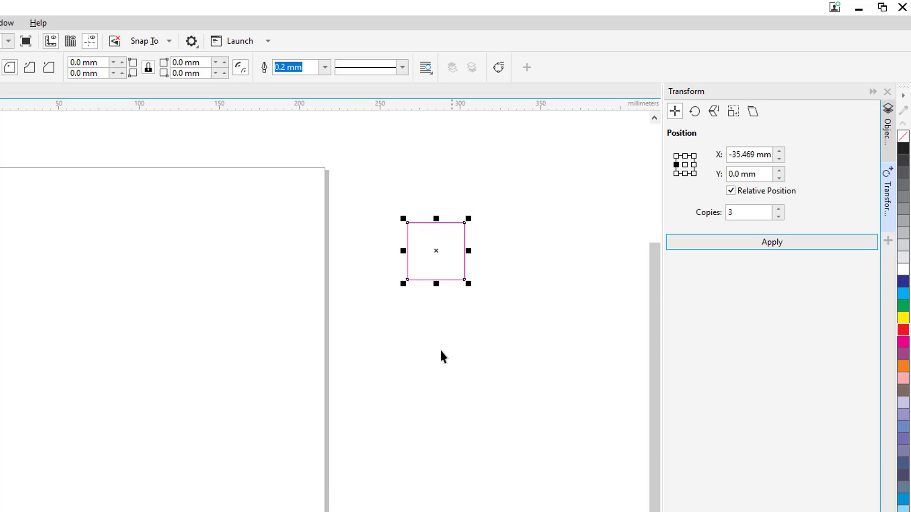
pyautogui.click(779, 216)
pyautogui.click(778, 217)
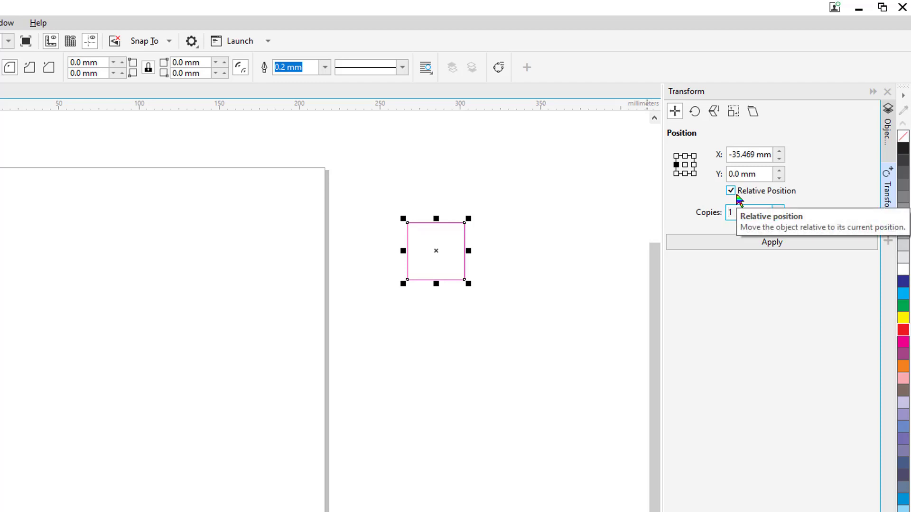
# Turn off relative positioning and reselect the square to check its absolute X and Y coordinates.
pyautogui.press('Tab')
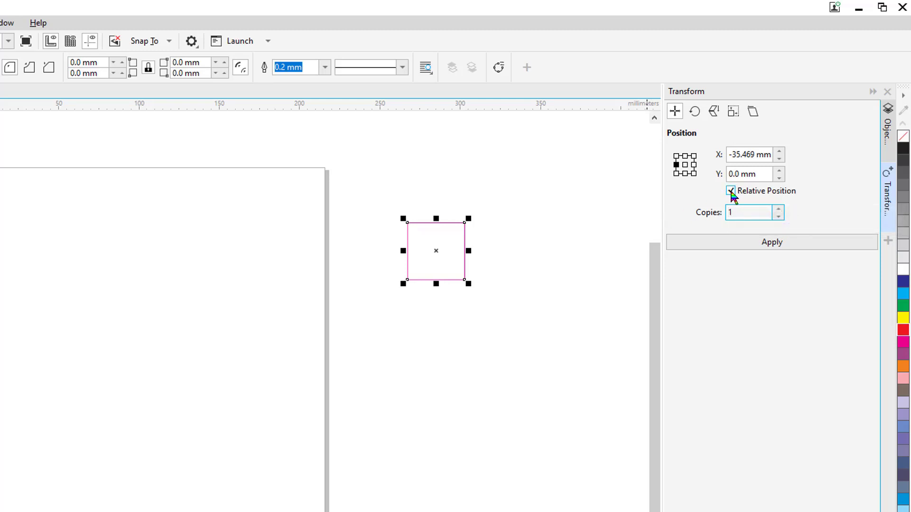
pyautogui.click(731, 191)
pyautogui.click(511, 261)
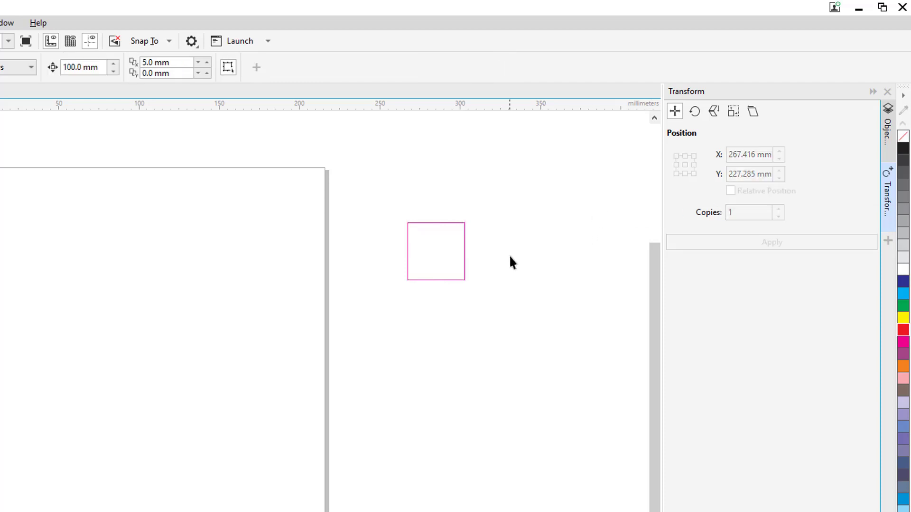
pyautogui.click(424, 228)
pyautogui.click(746, 174)
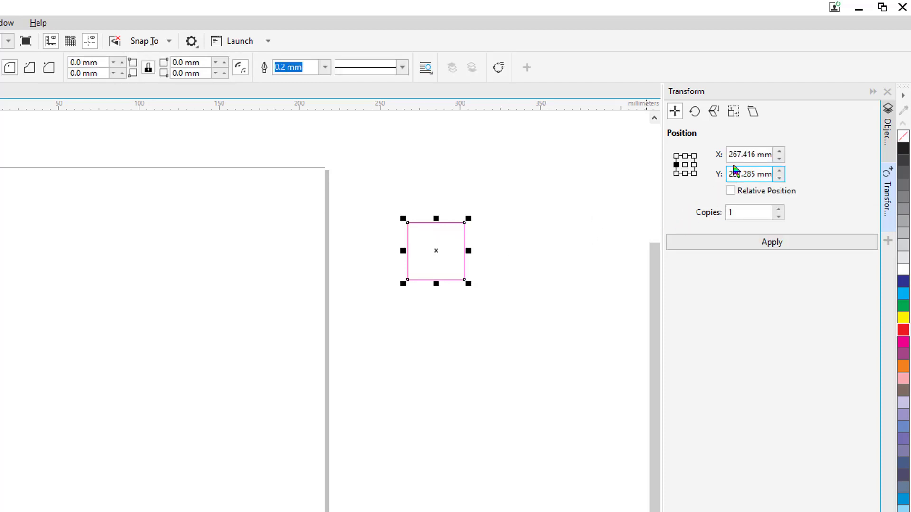
pyautogui.click(738, 161)
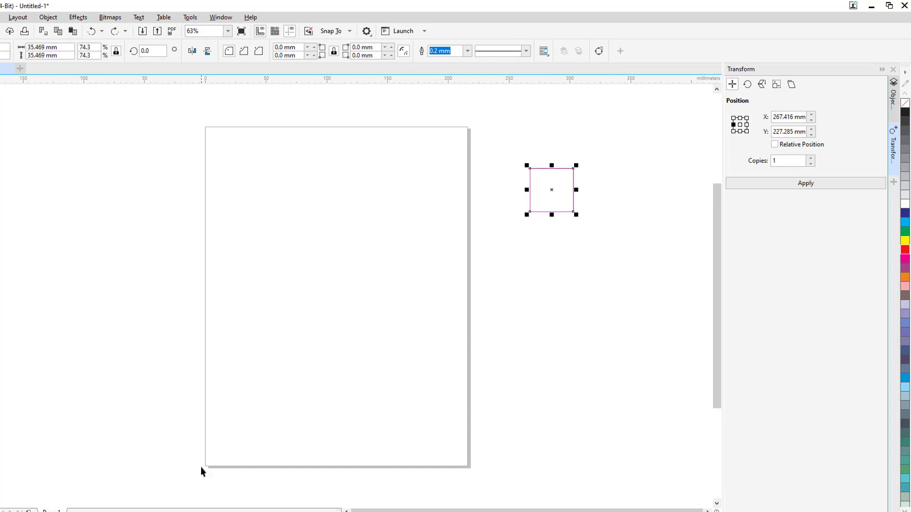
# Draw a vertical straight line about 66 mm long in the lower-left part of the page and leave it selected.
pyautogui.click(258, 354)
pyautogui.press('space')
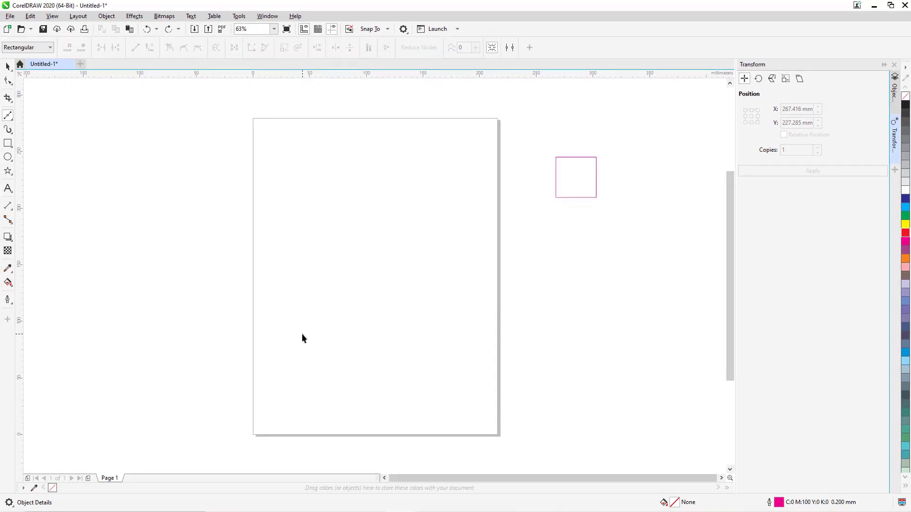
pyautogui.click(294, 407)
pyautogui.click(296, 330)
pyautogui.press('space')
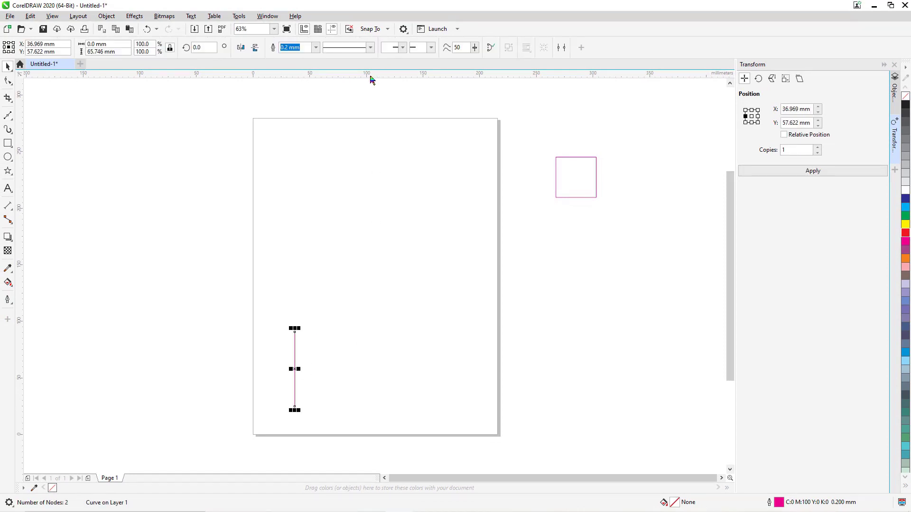
# Set the line's outline width to 2 mm.
pyautogui.doubleClick(284, 47)
pyautogui.write('2')
pyautogui.press('Return')
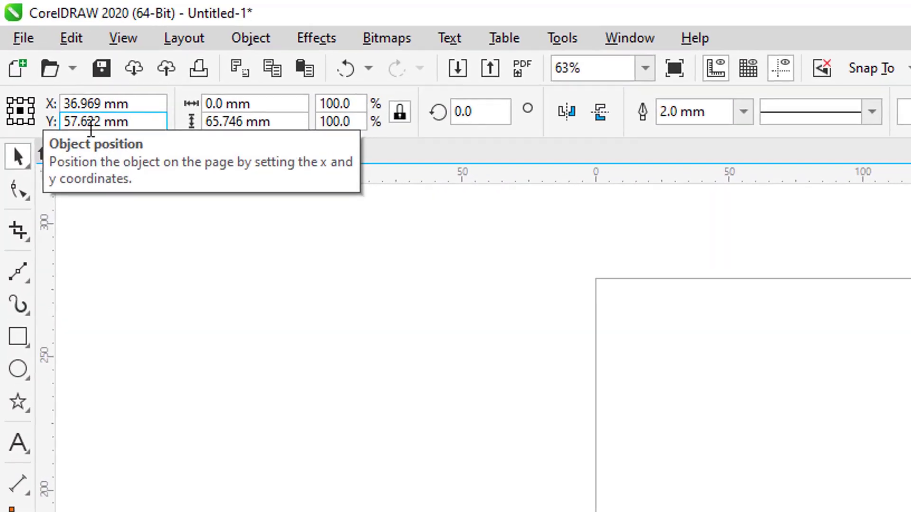
# Move the selected line to the page origin by setting its position to X 0 mm and Y 0 mm.
pyautogui.click(83, 111)
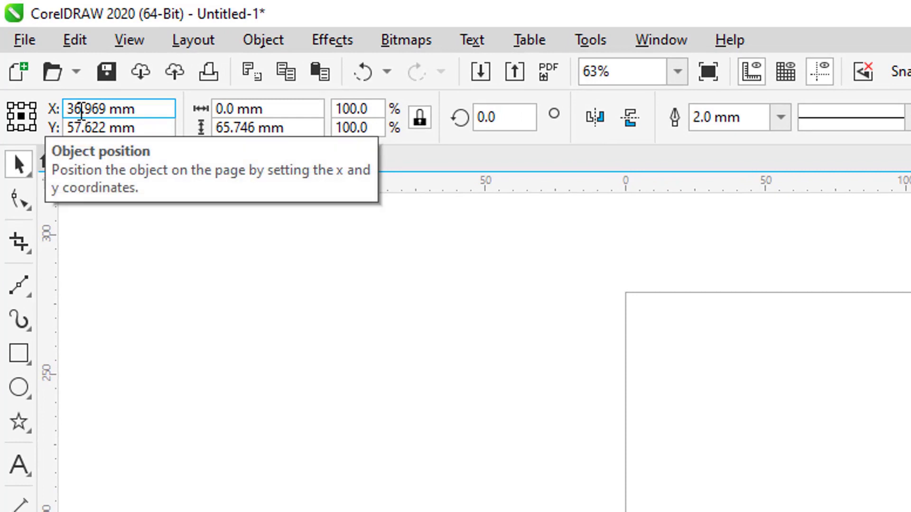
pyautogui.doubleClick(81, 110)
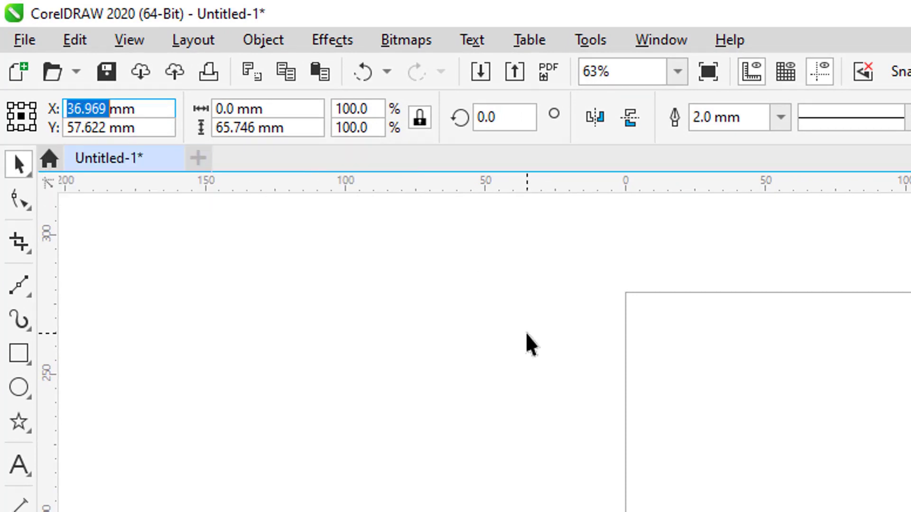
pyautogui.write('0')
pyautogui.press('Tab')
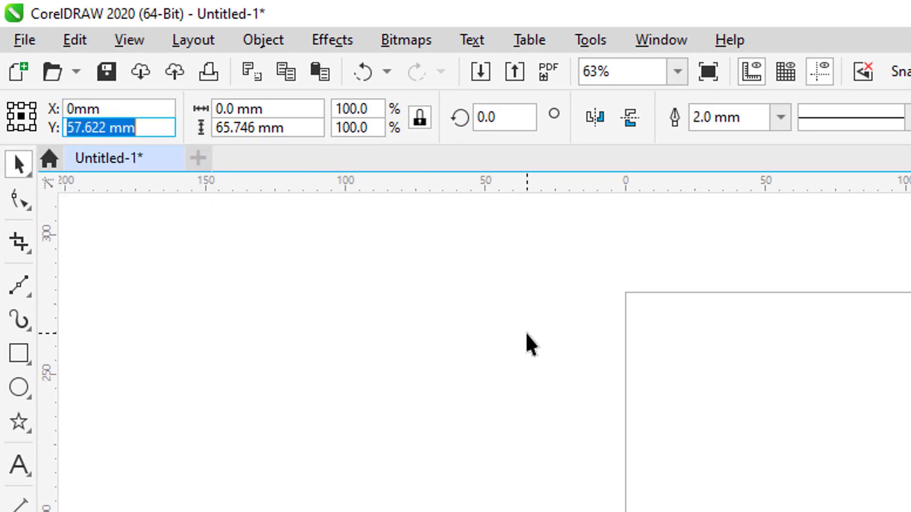
pyautogui.write('0')
pyautogui.press('Return')
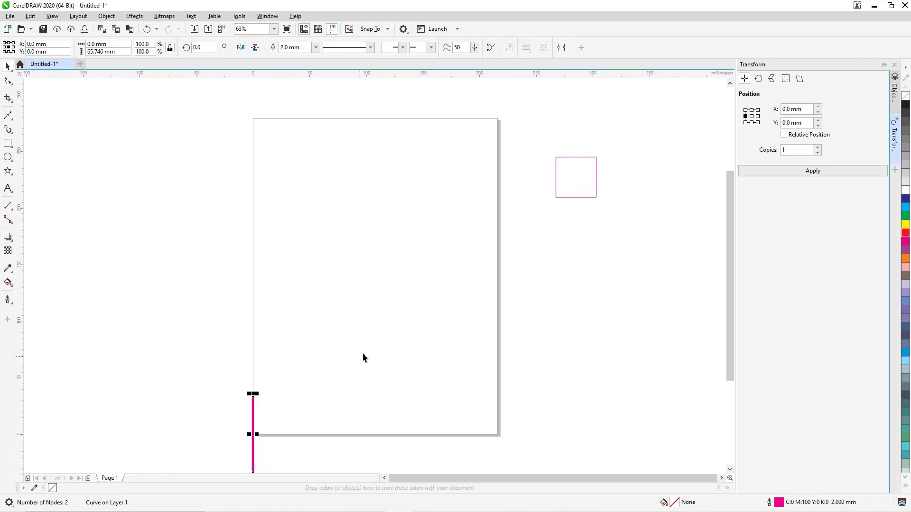
# Place a copy of the line on the square, centered on it both horizontally and vertically.
pyautogui.click(573, 188)
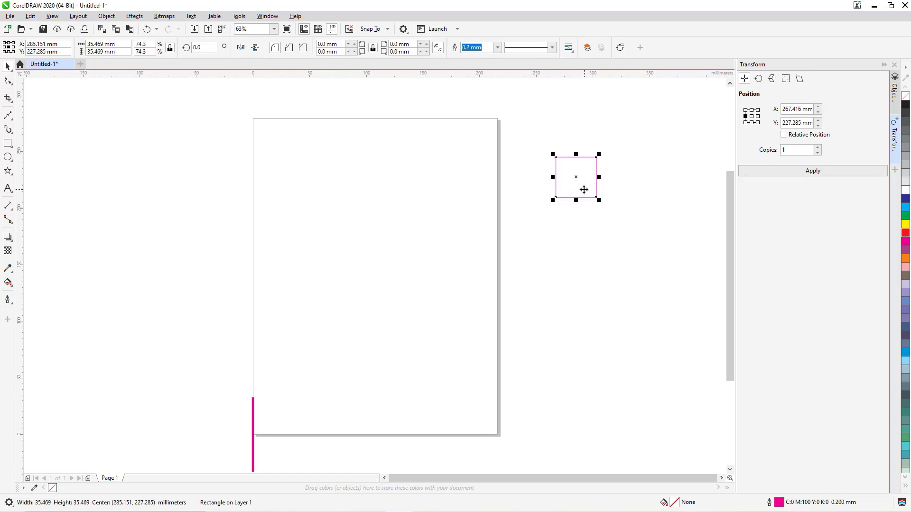
pyautogui.click(582, 189)
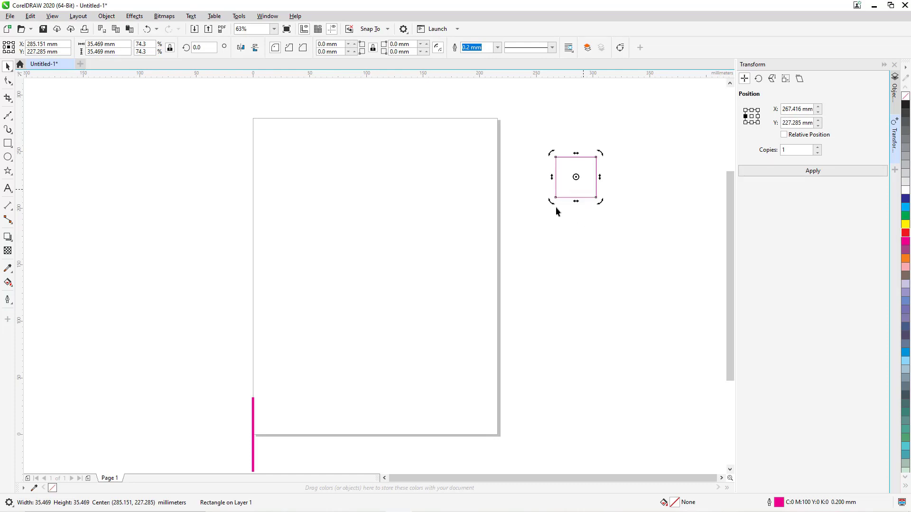
pyautogui.click(253, 409)
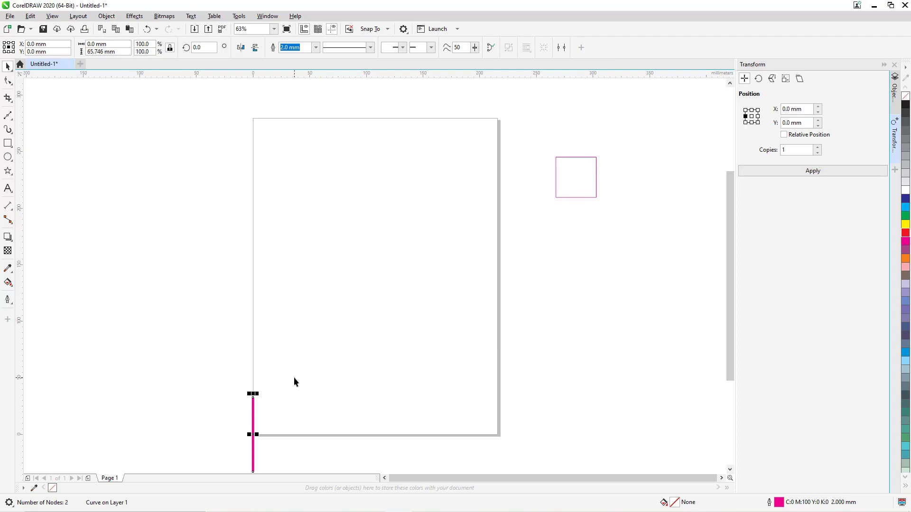
pyautogui.keyDown('shift'); pyautogui.click(577, 191); pyautogui.keyUp('shift')
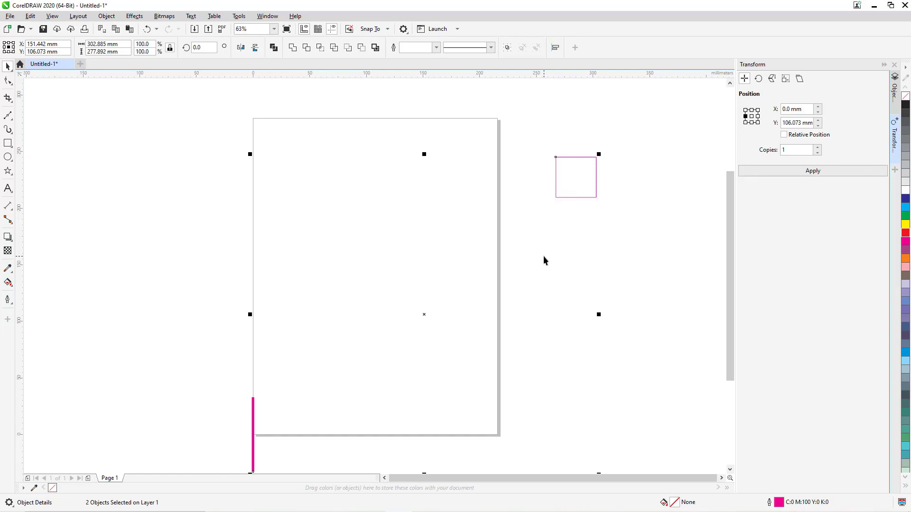
pyautogui.press('c')
pyautogui.press('e')
pyautogui.click(497, 295)
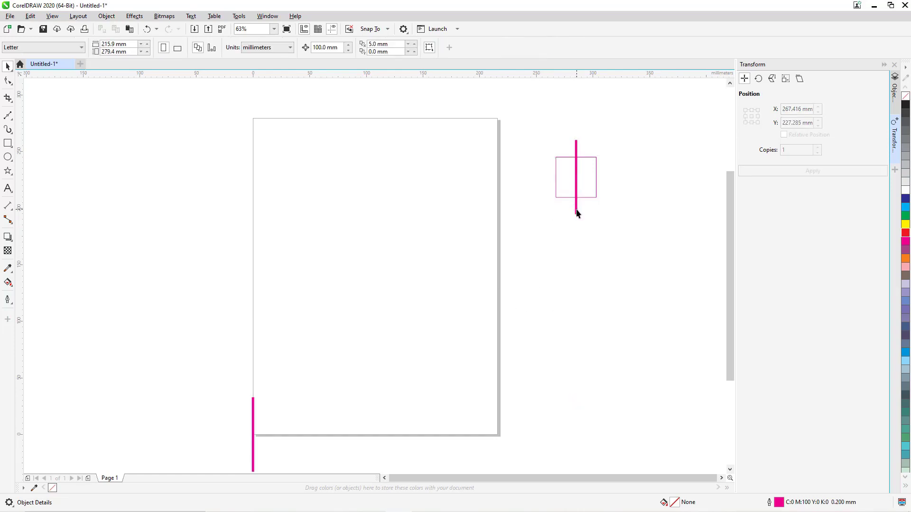
# Compare the position coordinates of the line copy on the square with those of the line at the page origin.
pyautogui.click(577, 213)
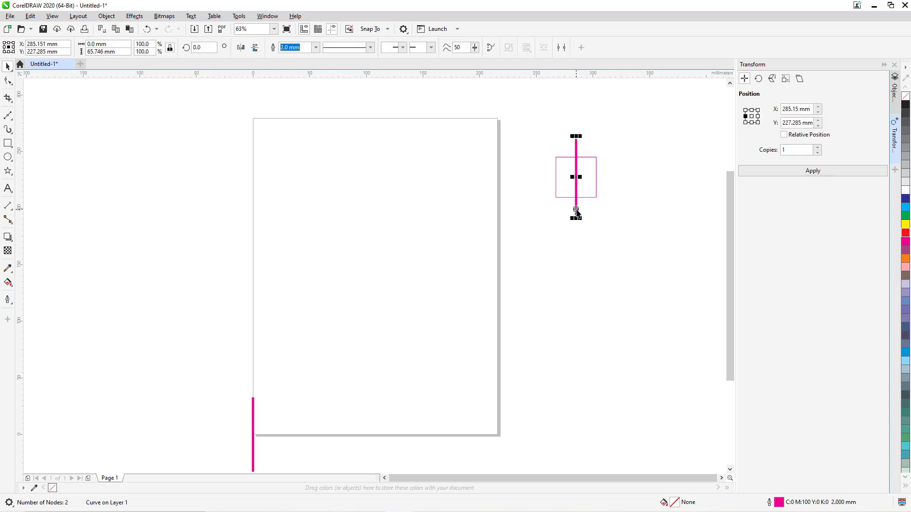
pyautogui.click(253, 409)
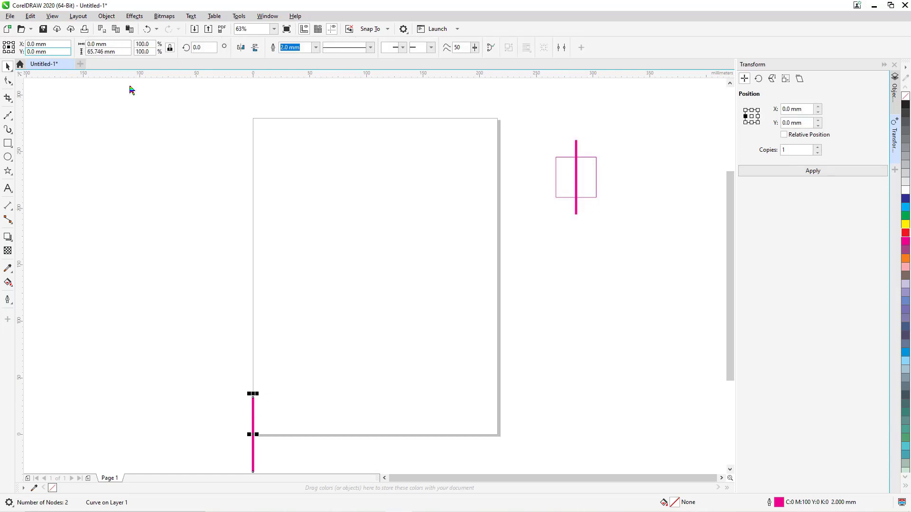
pyautogui.click(577, 206)
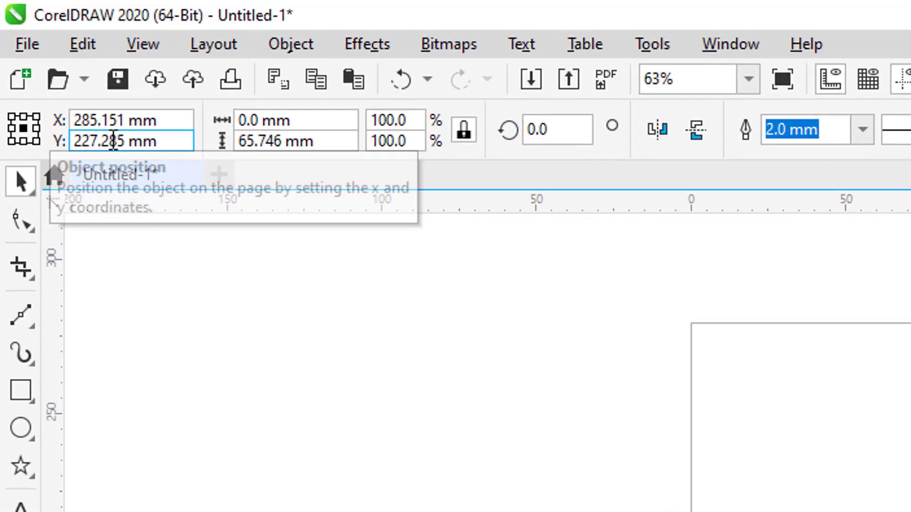
pyautogui.click(851, 332)
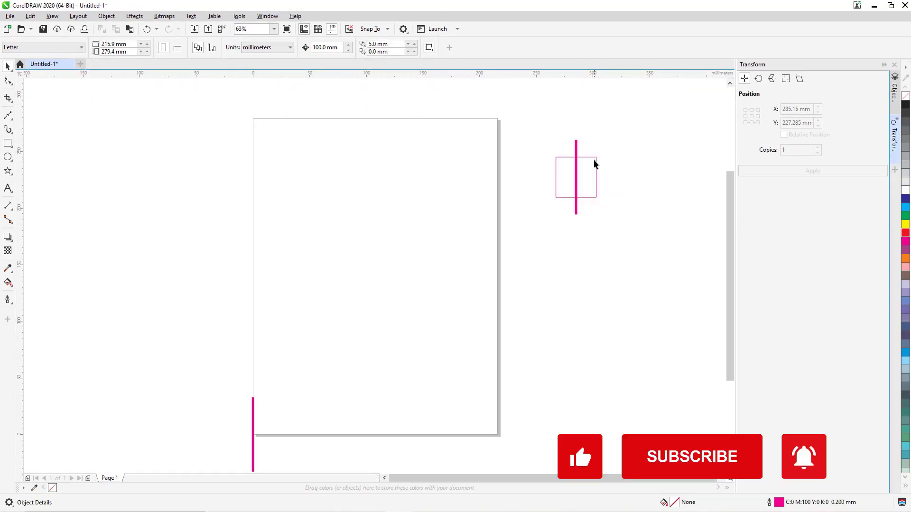
# Check the square's coordinates and set its Transform reference point to the object's center.
pyautogui.click(594, 160)
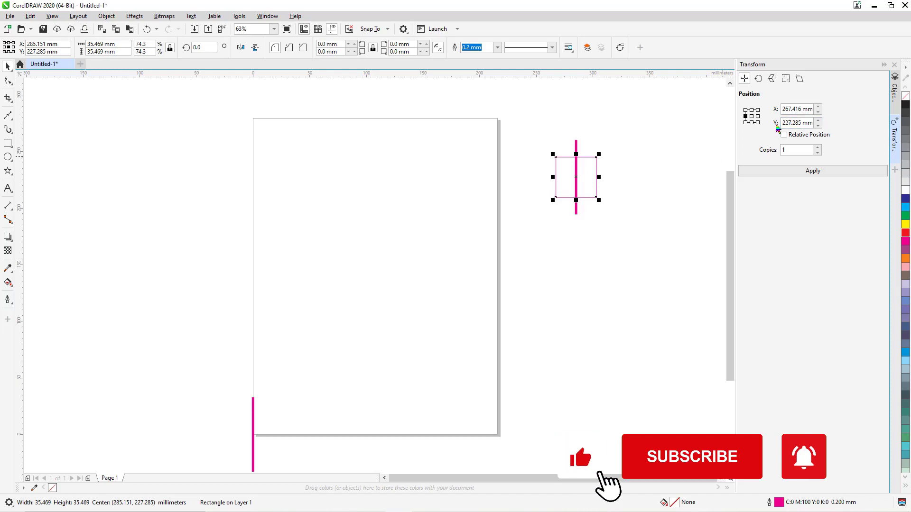
pyautogui.click(626, 156)
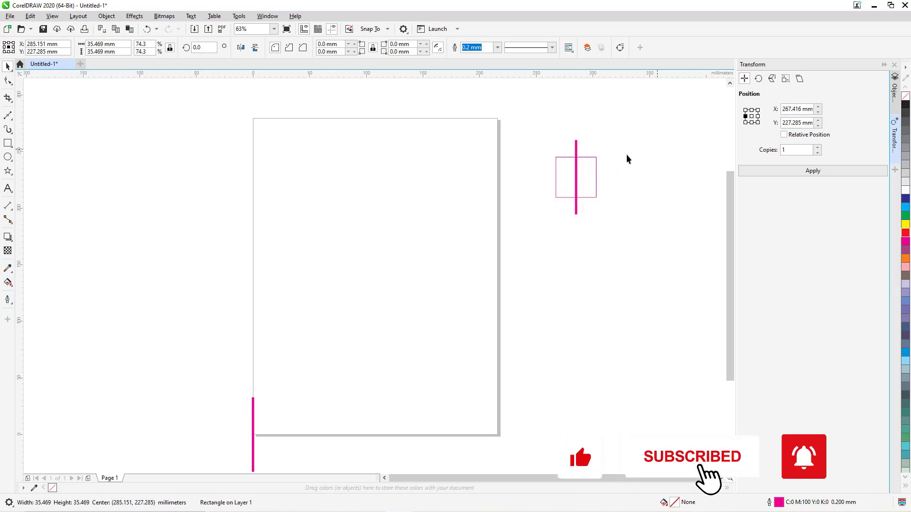
pyautogui.click(595, 162)
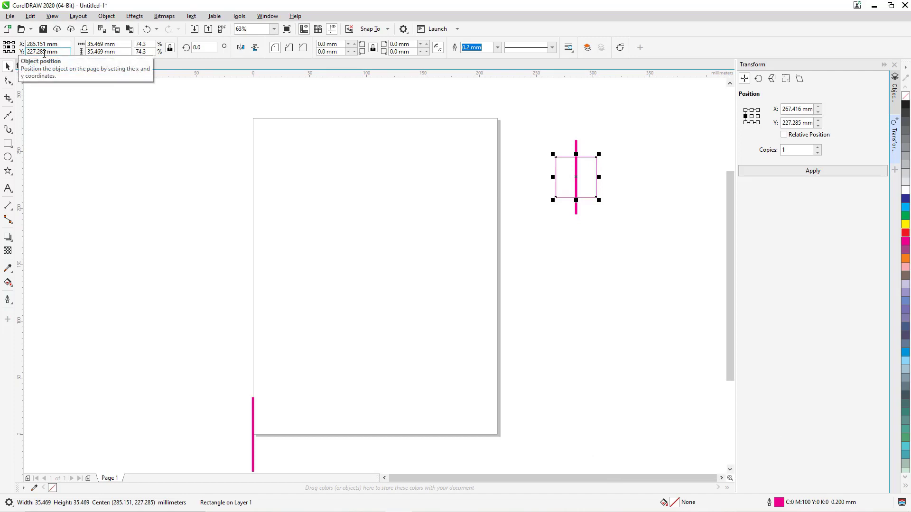
pyautogui.click(717, 151)
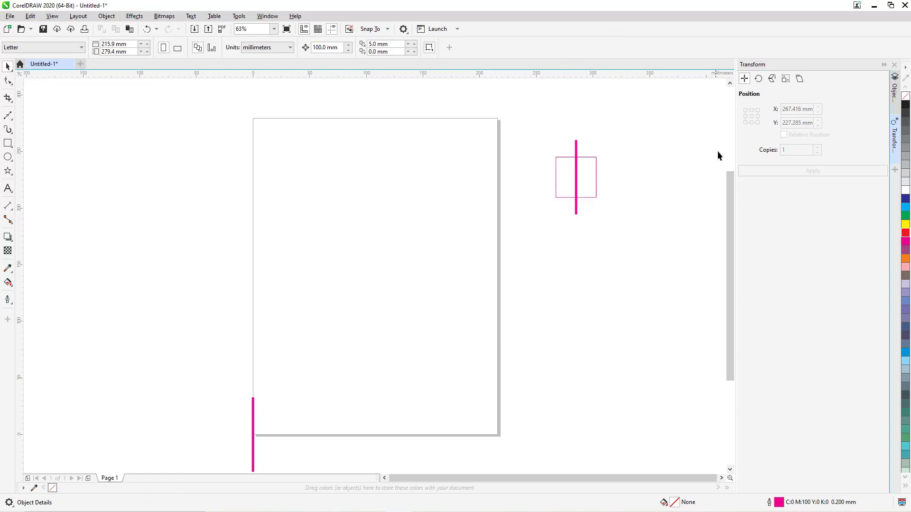
pyautogui.click(597, 164)
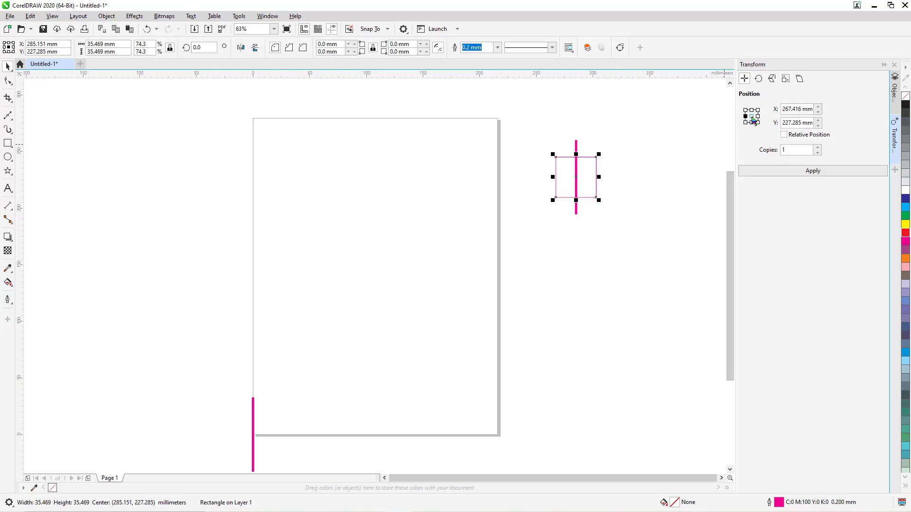
pyautogui.click(752, 116)
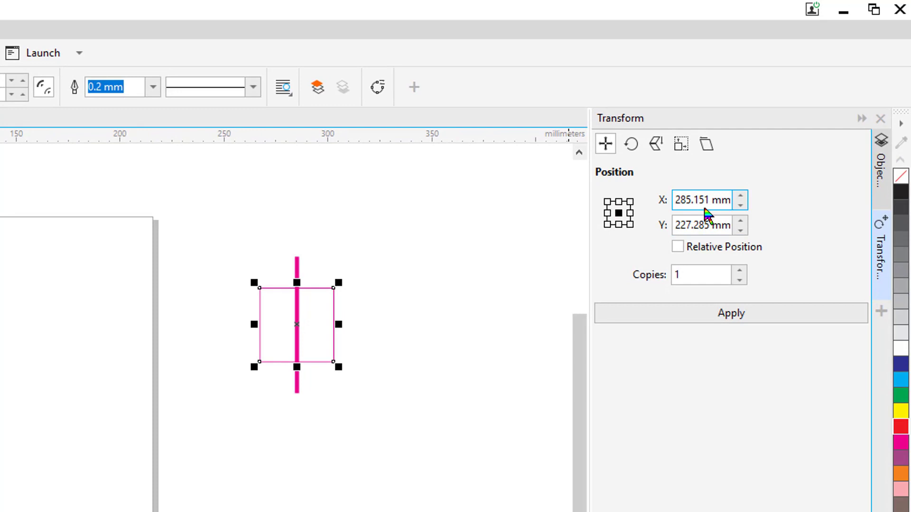
pyautogui.click(418, 257)
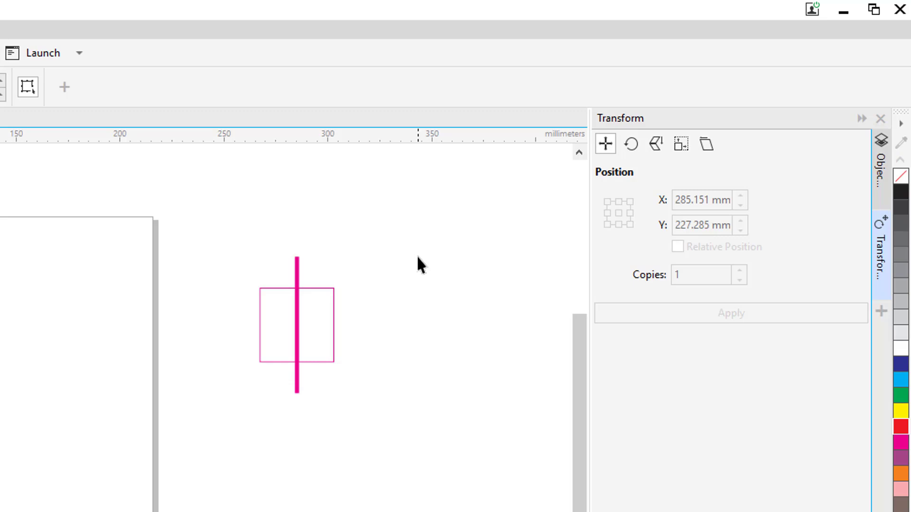
# Delete both vertical lines, leaving only the square.
pyautogui.click(298, 274)
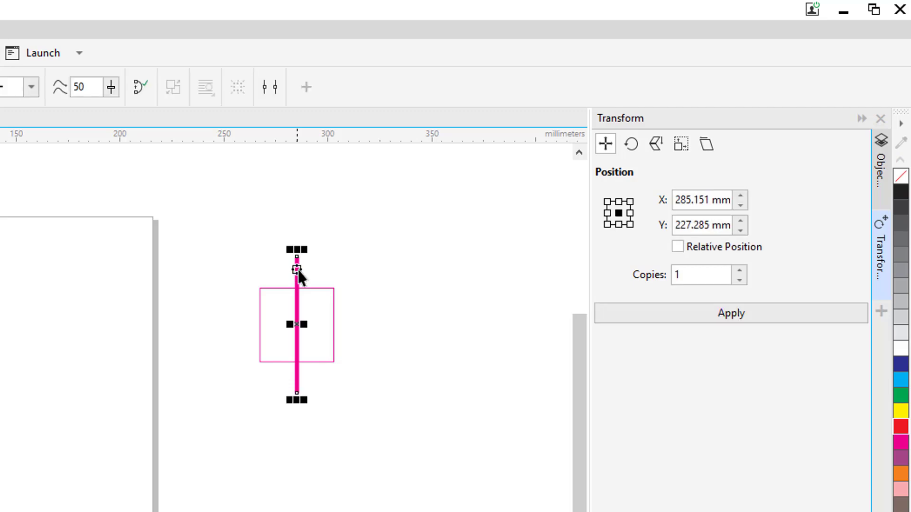
pyautogui.press('Delete')
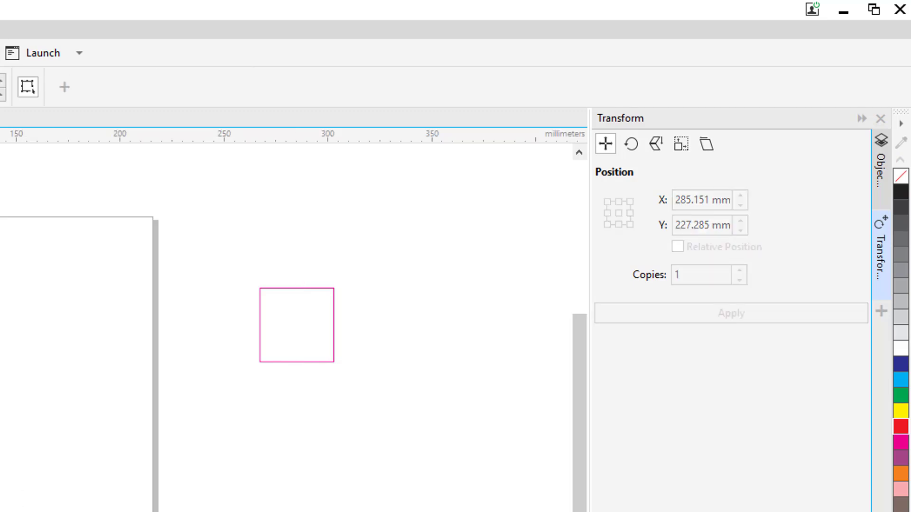
pyautogui.press('Delete')
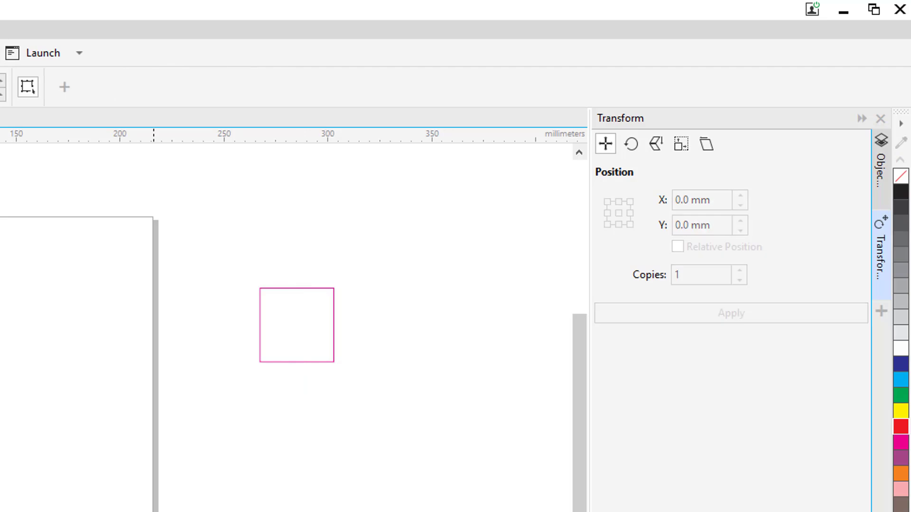
# Turn relative positioning back on for the square and switch the transformation type to Rotate.
pyautogui.click(308, 317)
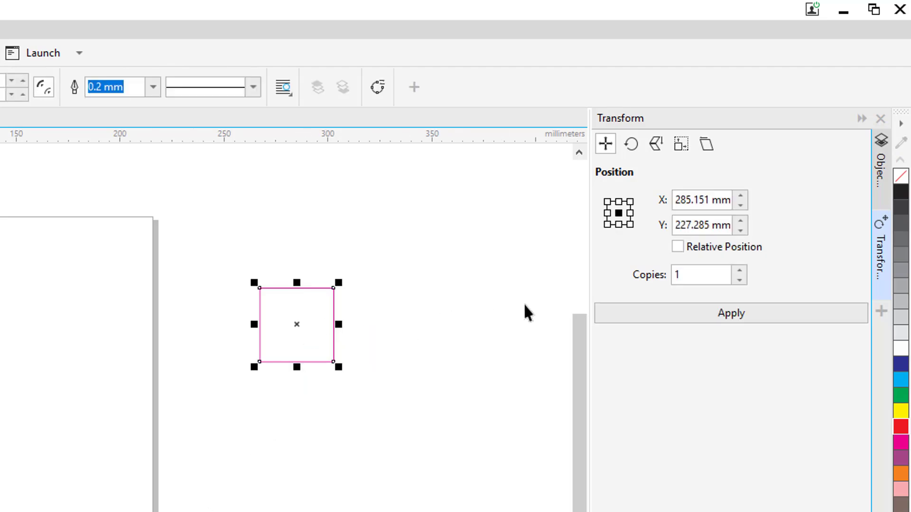
pyautogui.click(678, 247)
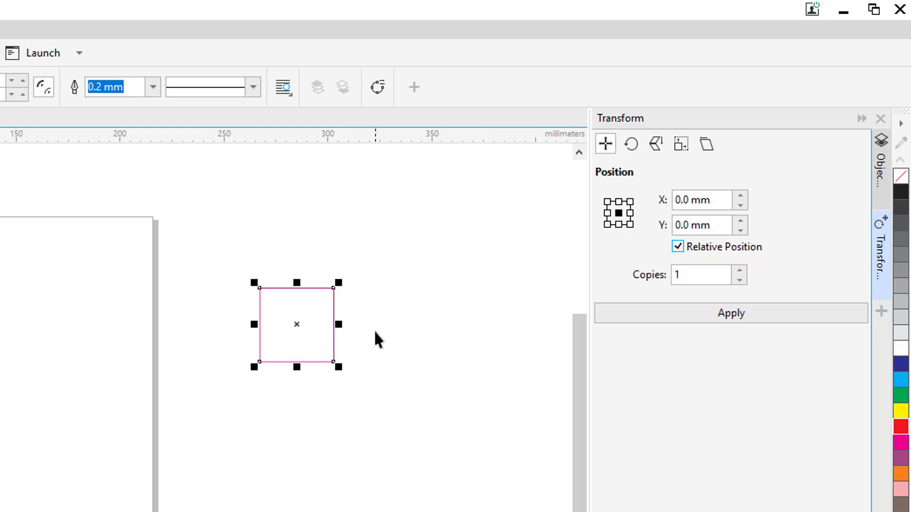
pyautogui.click(631, 145)
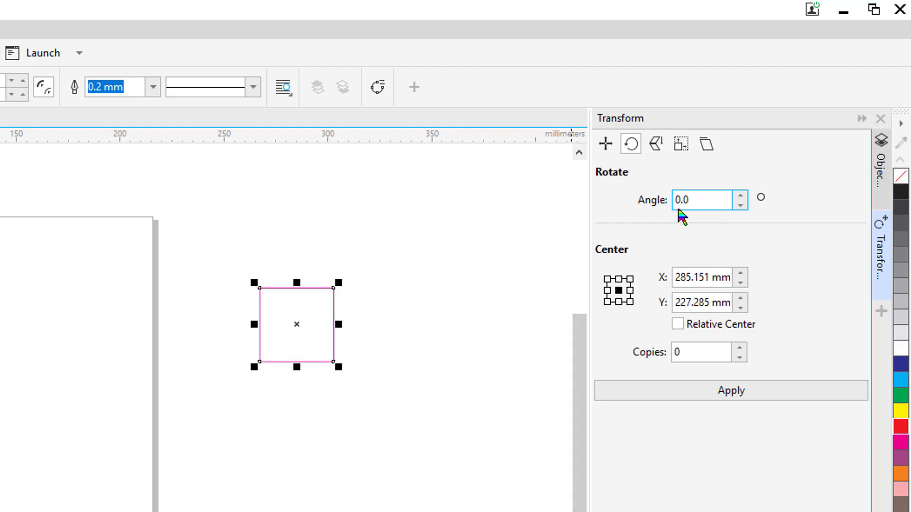
pyautogui.click(458, 249)
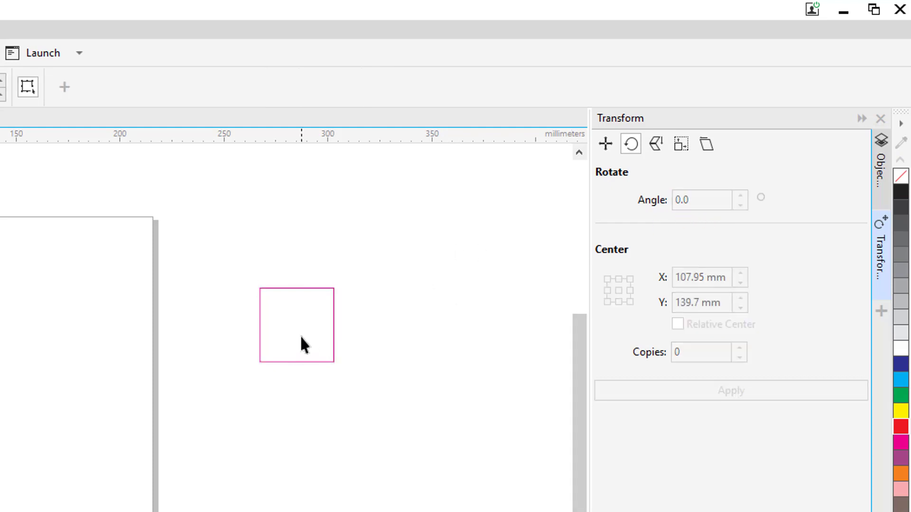
# Reshape the square into a wide, low rectangle centered at about X 304 mm, Y 221 mm.
pyautogui.click(330, 335)
pyautogui.moveTo(338, 324); pyautogui.dragTo(492, 323)
pyautogui.moveTo(372, 287); pyautogui.dragTo(372, 307)
pyautogui.moveTo(435, 350); pyautogui.dragTo(397, 352)
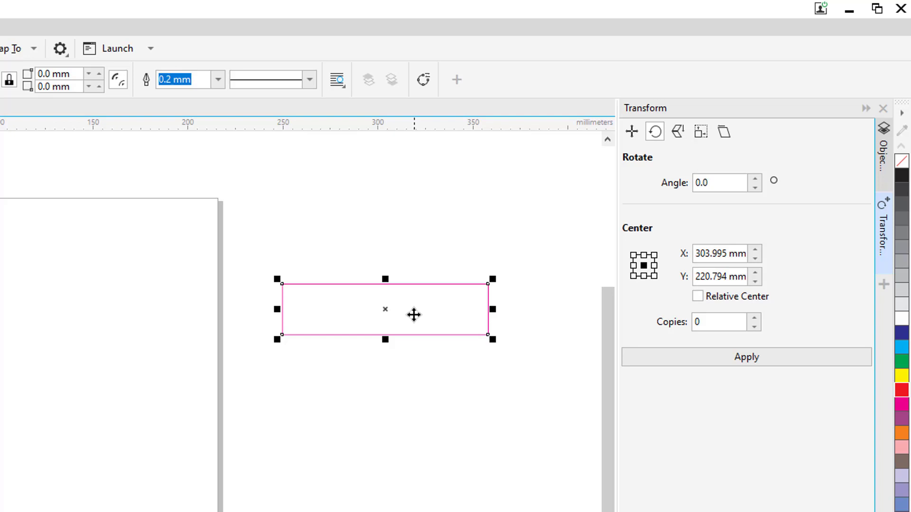
# Try moving the rectangle's rotation center below it to about X 302 mm, Y 145 mm, and reset it to the object's center.
pyautogui.click(410, 313)
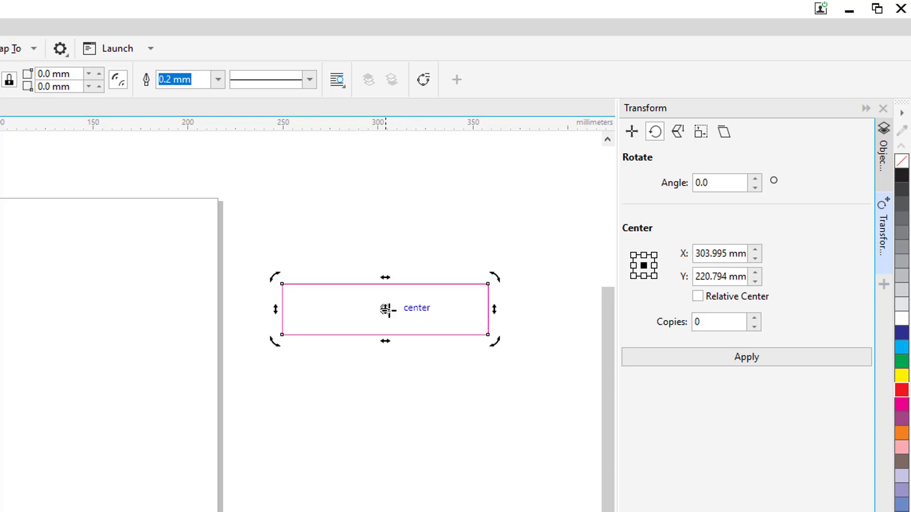
pyautogui.moveTo(387, 310)
pyautogui.mouseDown()
pyautogui.moveTo(372, 462)
pyautogui.moveTo(380, 454)
pyautogui.mouseUp()
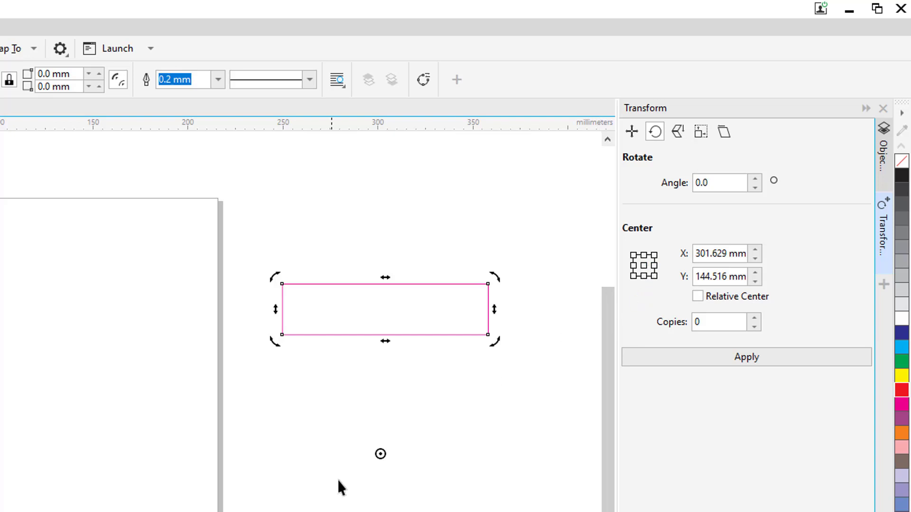
pyautogui.click(643, 266)
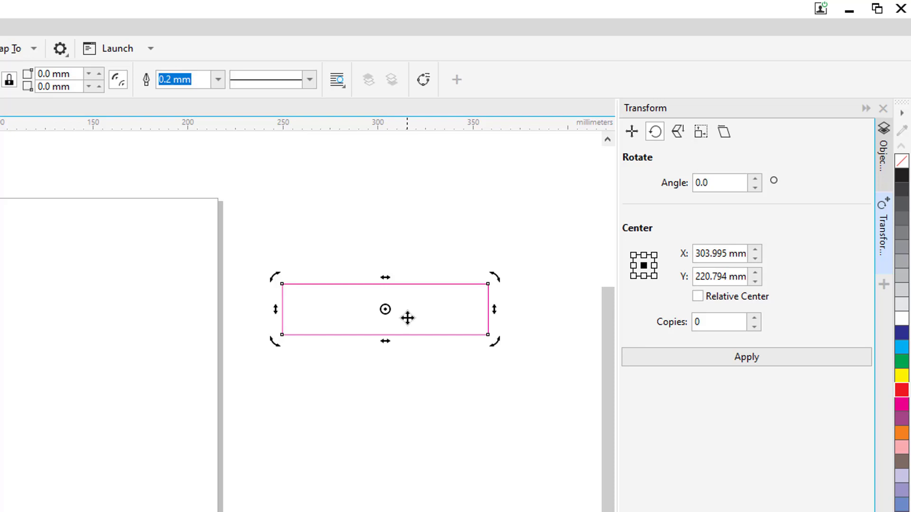
# Rotate the rectangle by 45 degrees about its own center without making copies, and deselect it.
pyautogui.click(702, 182)
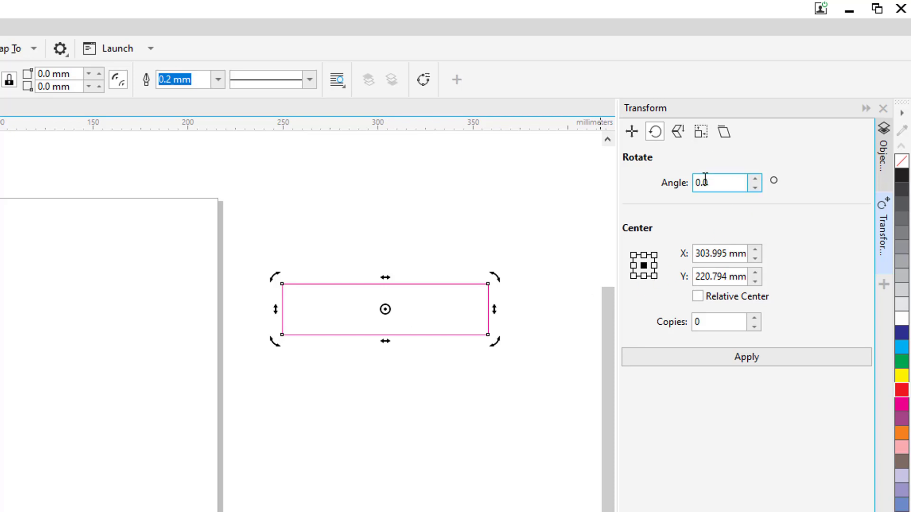
pyautogui.doubleClick(704, 181)
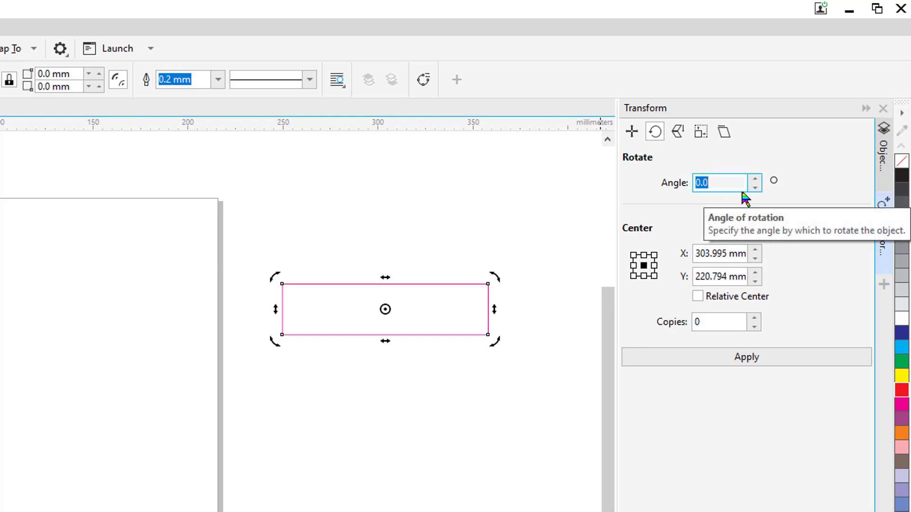
pyautogui.write('45')
pyautogui.press('Return')
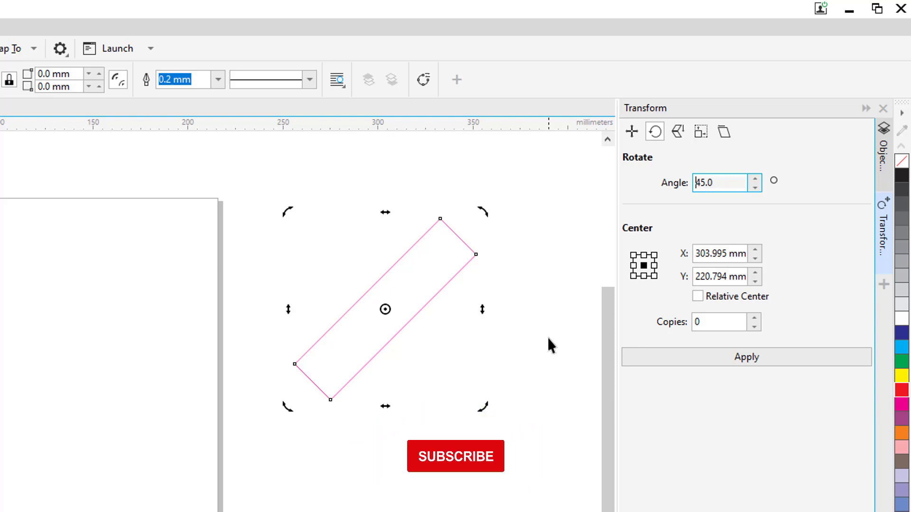
pyautogui.click(565, 418)
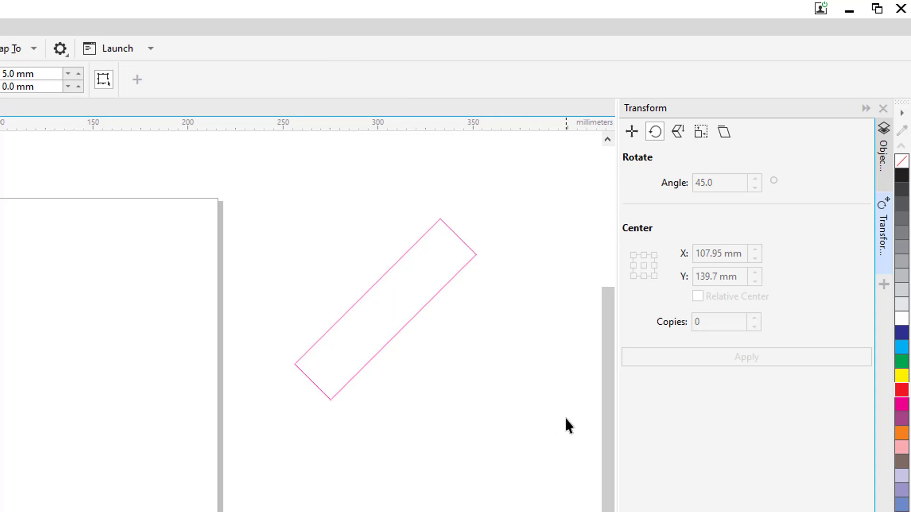
# Undo the rectangle's last rotation and try its corner and edge anchors as rotation centers, ending with the lower-right corner.
pyautogui.hotkey('ctrl', 'z')
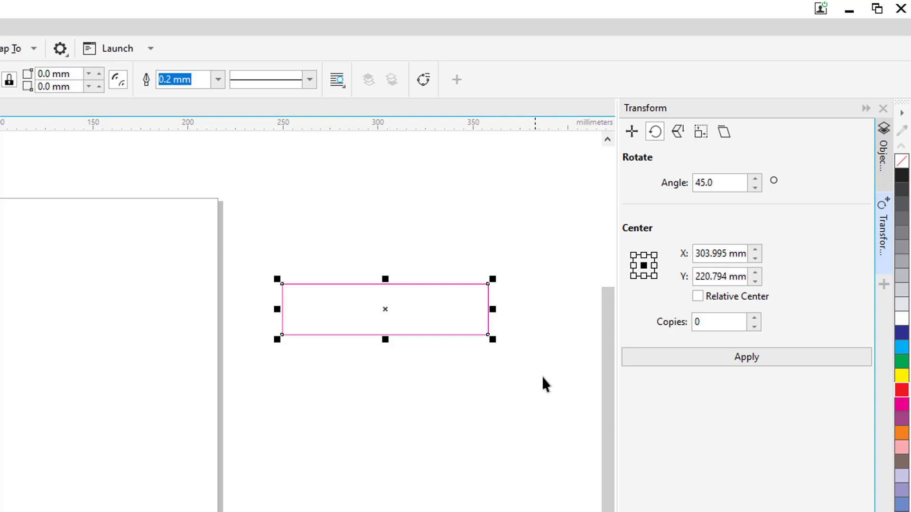
pyautogui.click(407, 304)
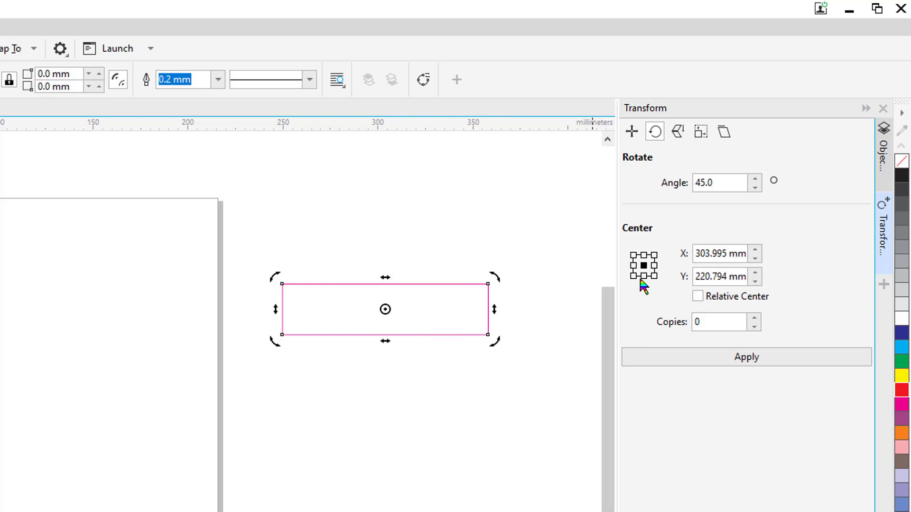
pyautogui.click(634, 255)
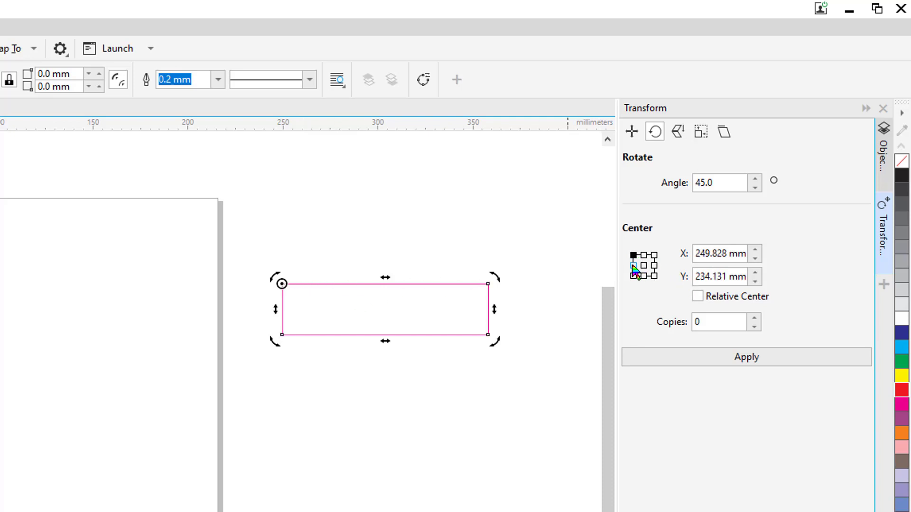
pyautogui.click(633, 266)
pyautogui.click(633, 276)
pyautogui.click(644, 276)
pyautogui.click(654, 255)
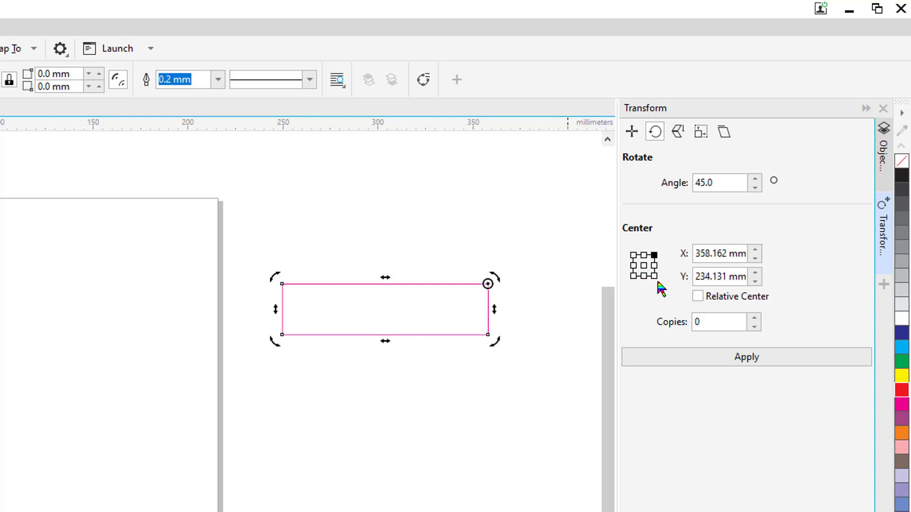
pyautogui.click(654, 276)
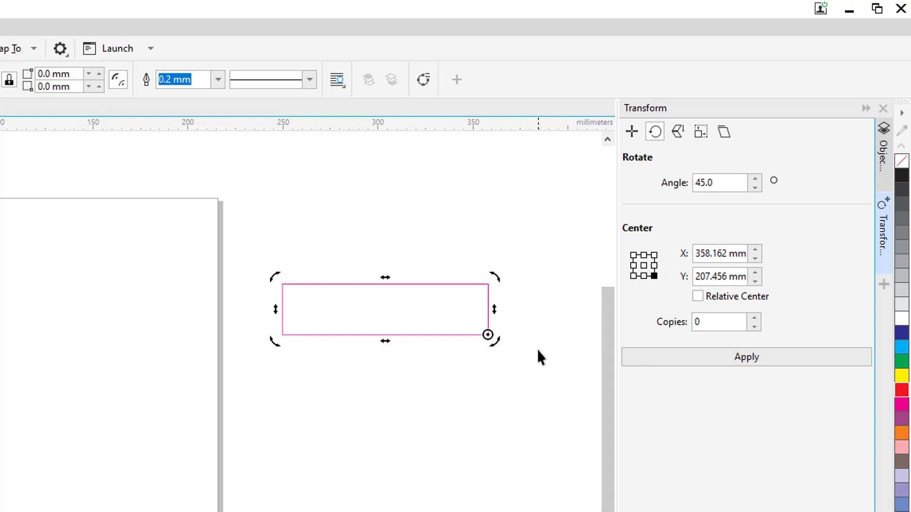
# Try rotating the rectangle itself by 45 degrees about its lower-left corner with 0 copies, and undo it.
pyautogui.click(634, 276)
pyautogui.click(657, 356)
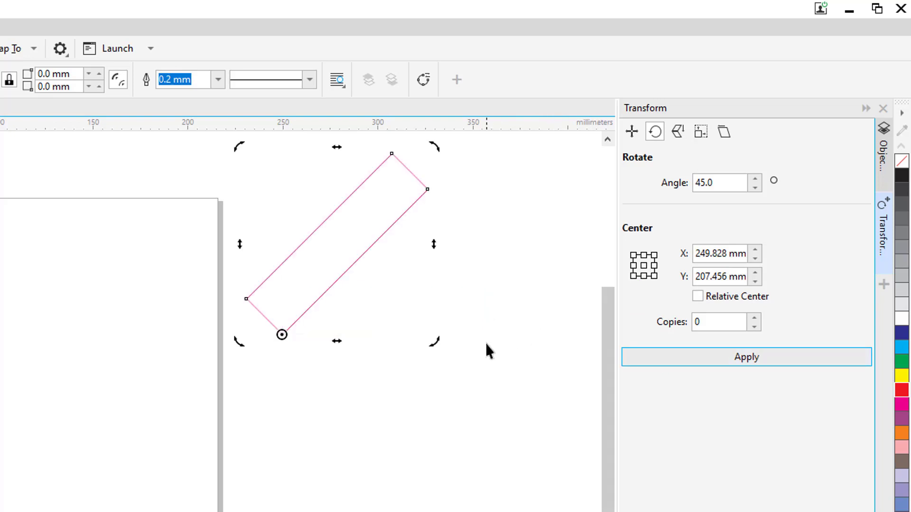
pyautogui.hotkey('ctrl', 'z')
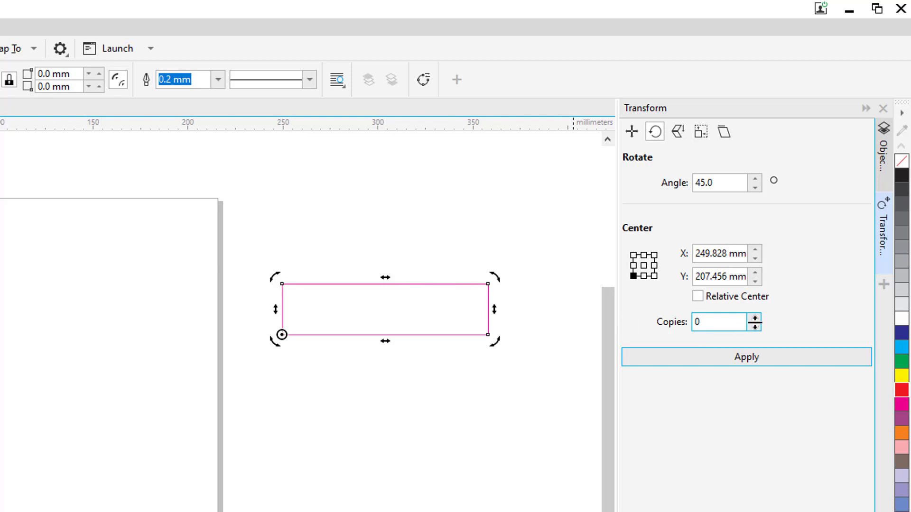
# Try creating 1 copy of the rectangle rotated 45 degrees about the lower-left corner, and undo it.
pyautogui.click(755, 318)
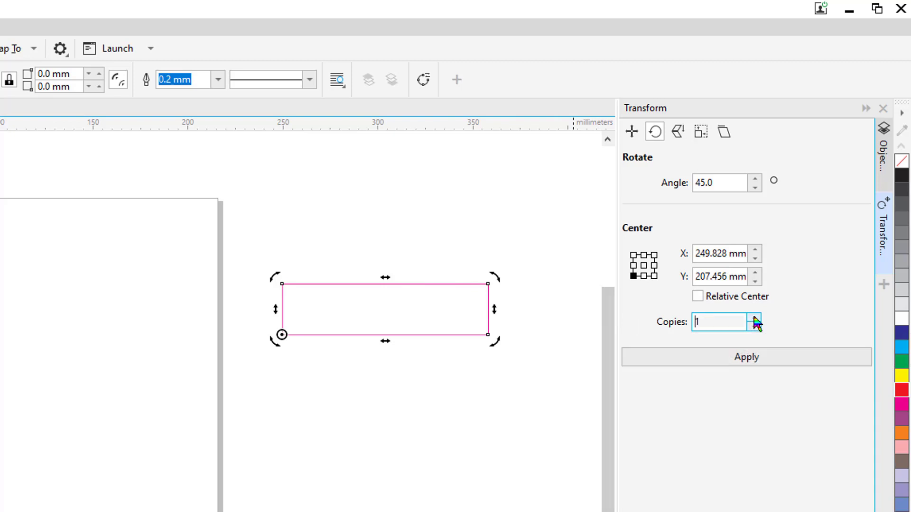
pyautogui.click(719, 353)
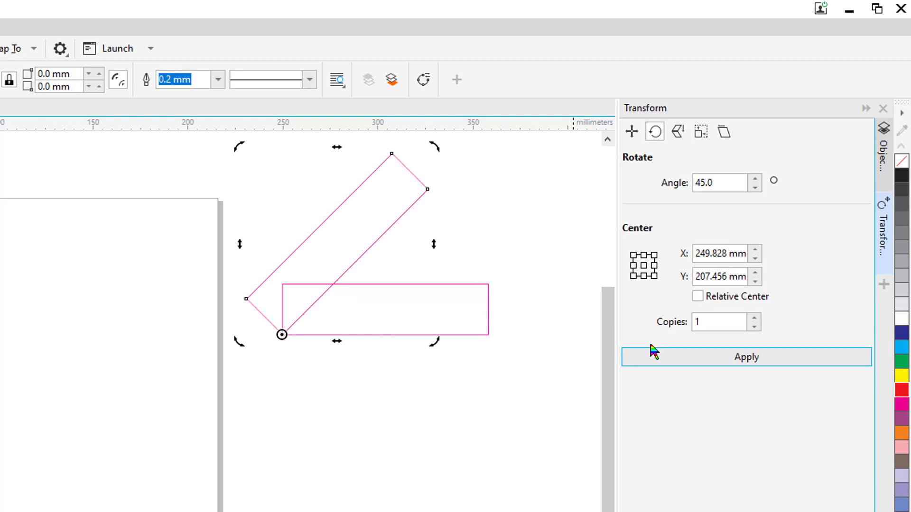
pyautogui.hotkey('ctrl', 'z')
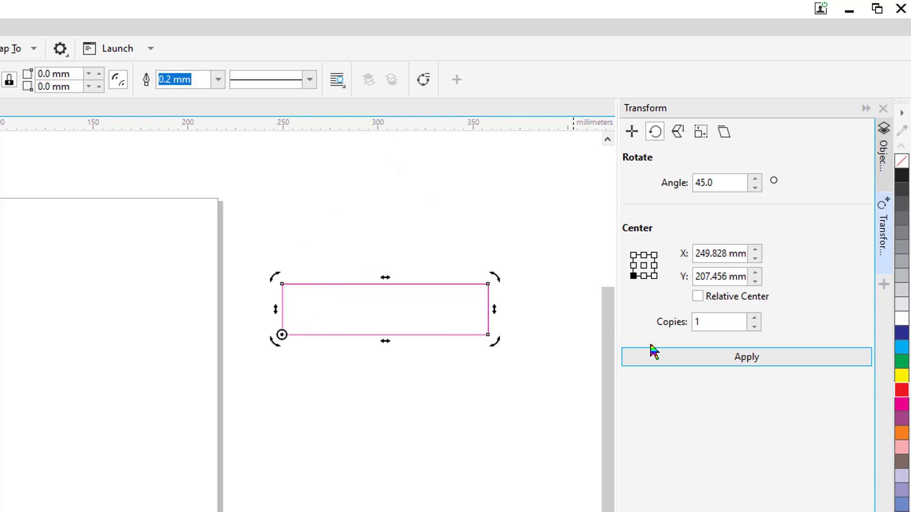
# Try creating 7 copies of the rectangle rotated in 45-degree increments about its lower-left corner, and undo them.
pyautogui.moveTo(699, 322); pyautogui.dragTo(673, 326)
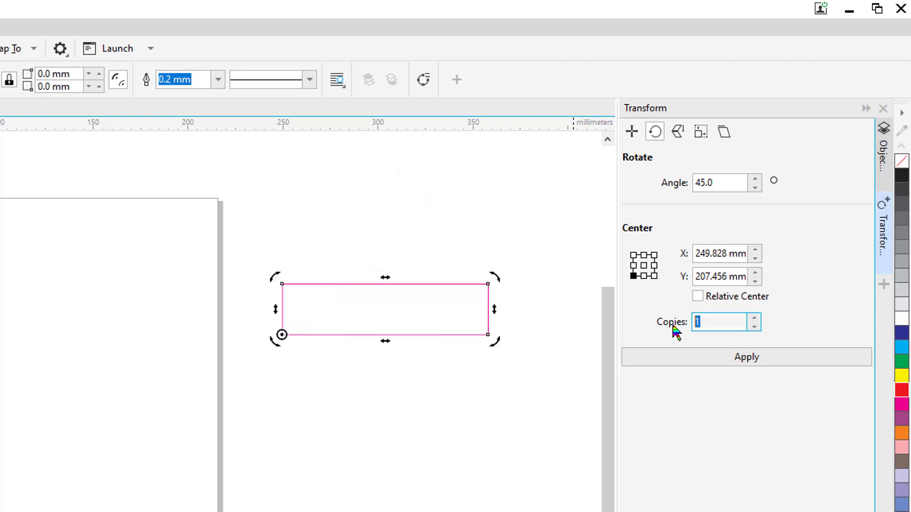
pyautogui.write('7')
pyautogui.click(708, 357)
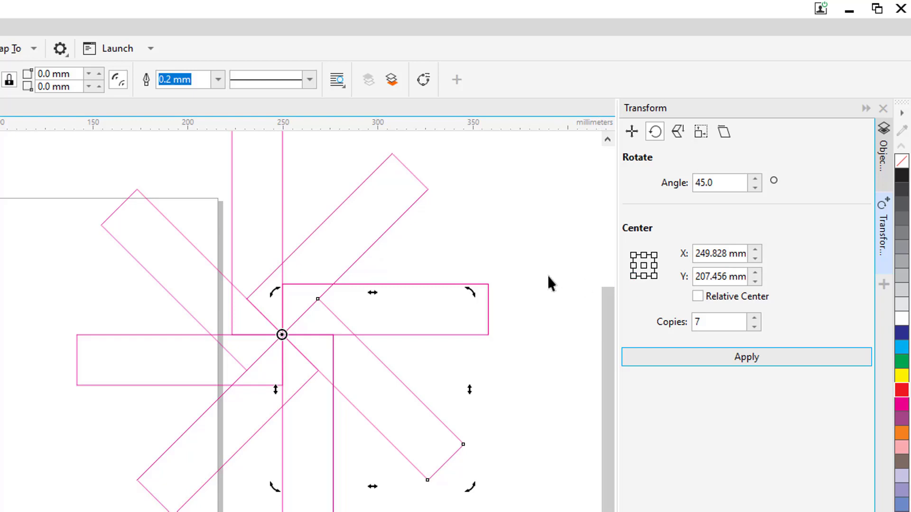
pyautogui.hotkey('ctrl', 'z')
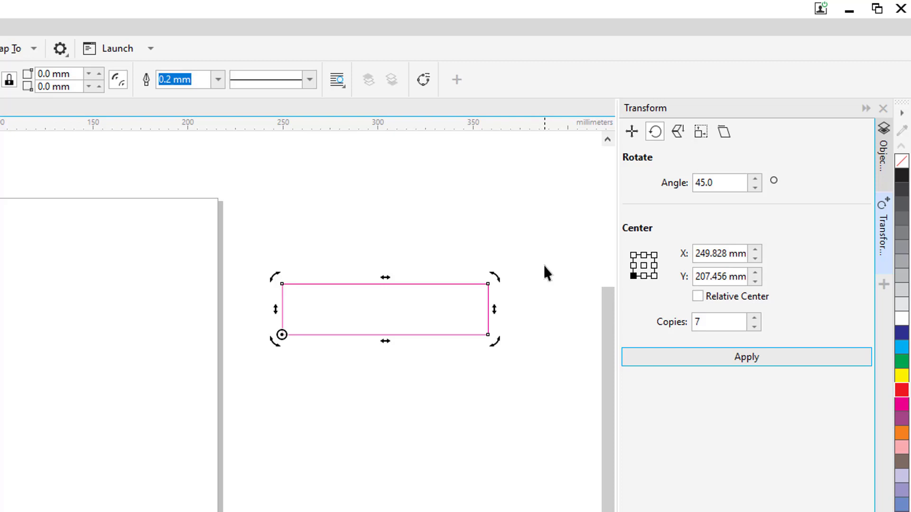
# Reset the rectangle's rotation center to its middle and switch the transformation type to Scale and Mirror.
pyautogui.click(656, 139)
pyautogui.click(407, 203)
pyautogui.click(389, 299)
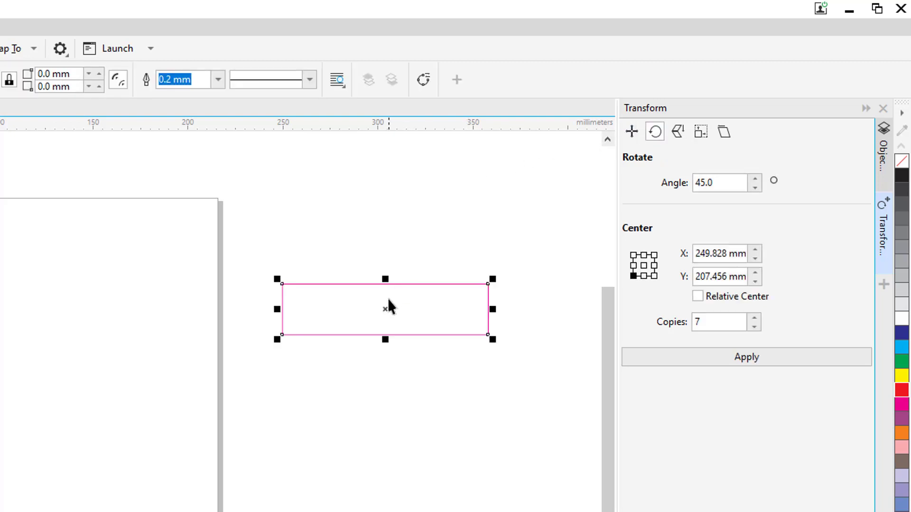
pyautogui.click(644, 265)
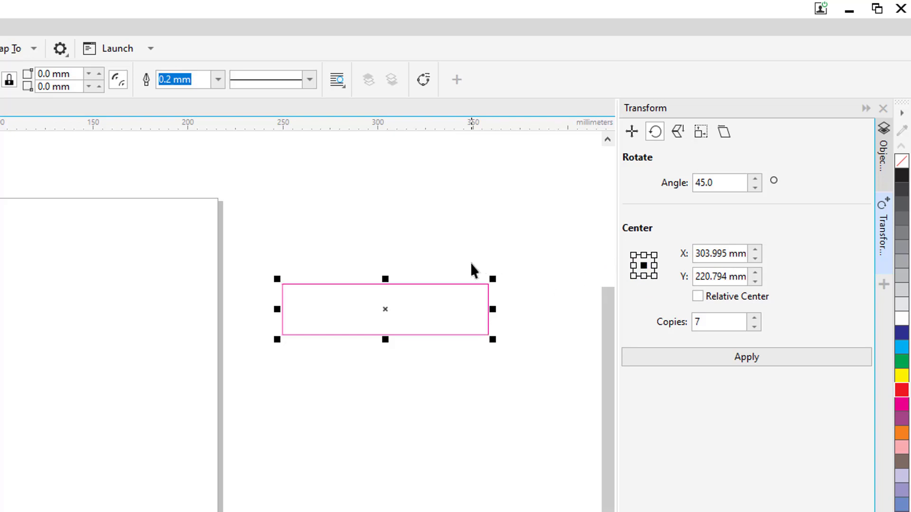
pyautogui.click(682, 135)
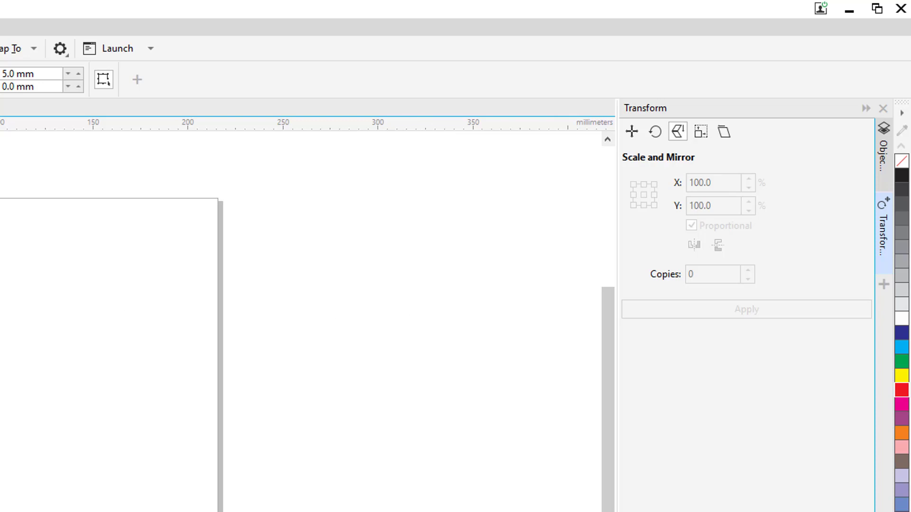
# Add the letter Q as bold artistic text beside the page, enlarge it and move it slightly down.
pyautogui.press('F8')
pyautogui.click(382, 290)
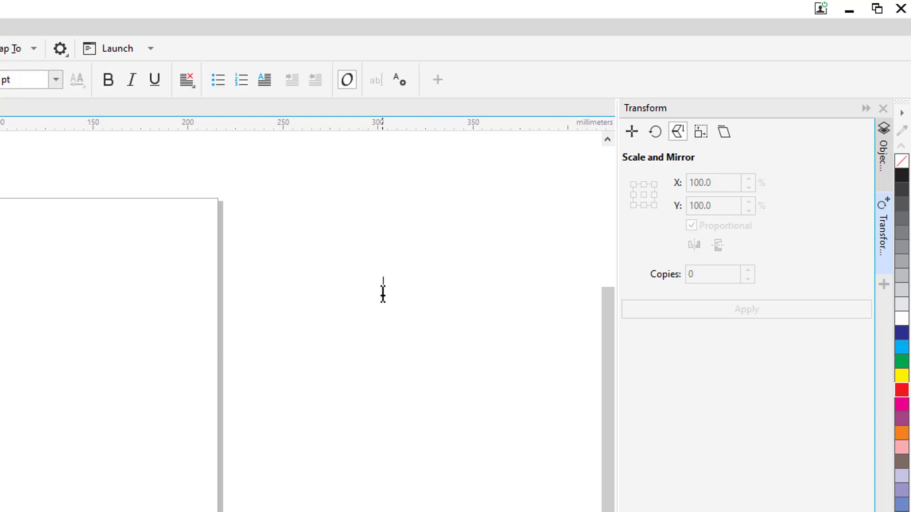
pyautogui.write('Q')
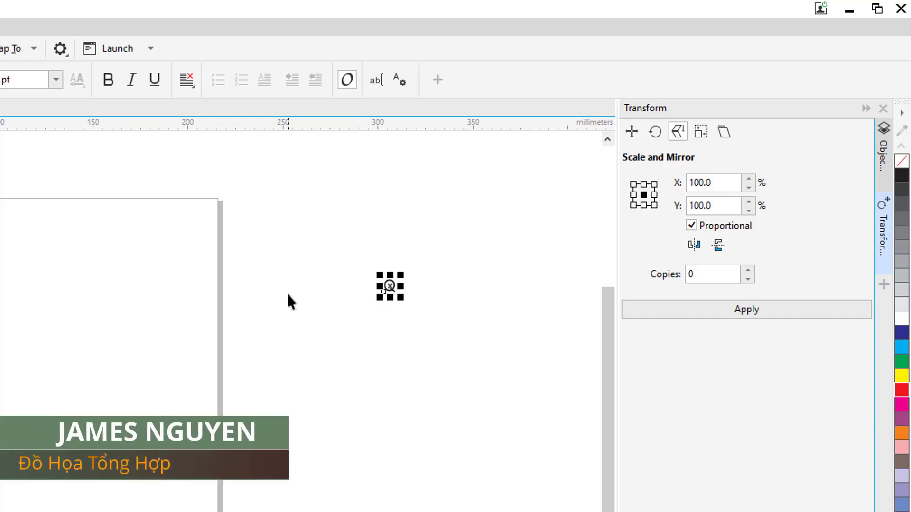
pyautogui.moveTo(402, 275); pyautogui.dragTo(516, 209)
pyautogui.click(108, 79)
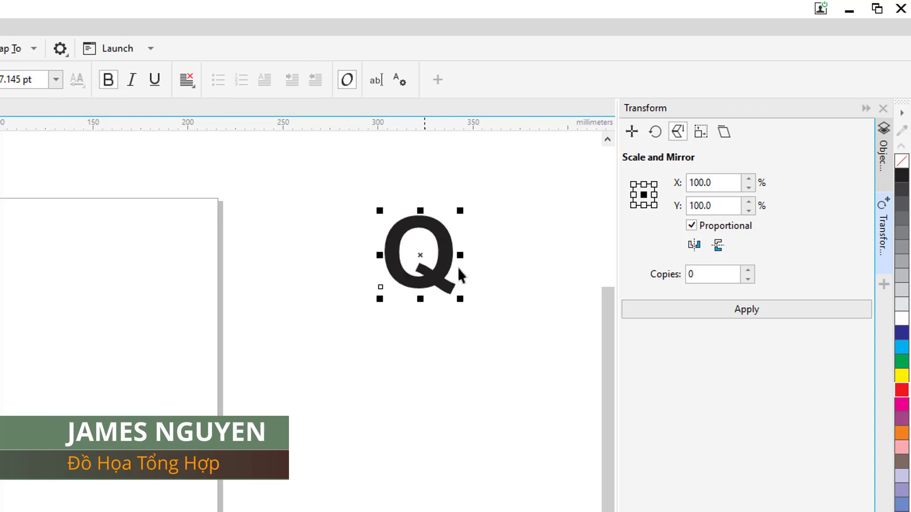
pyautogui.moveTo(418, 254); pyautogui.dragTo(432, 314)
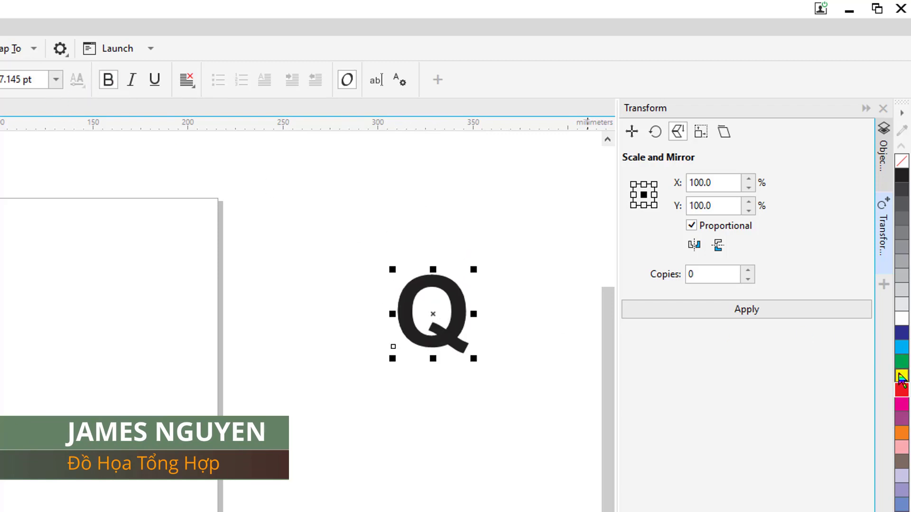
# Give the Q a red fill and a black outline, and enlarge it to about 166 pt.
pyautogui.click(901, 390)
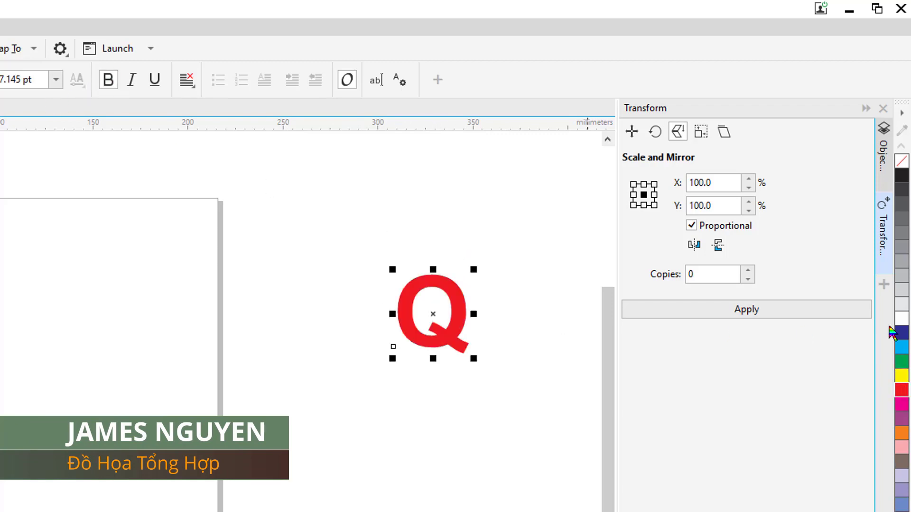
pyautogui.rightClick(901, 175)
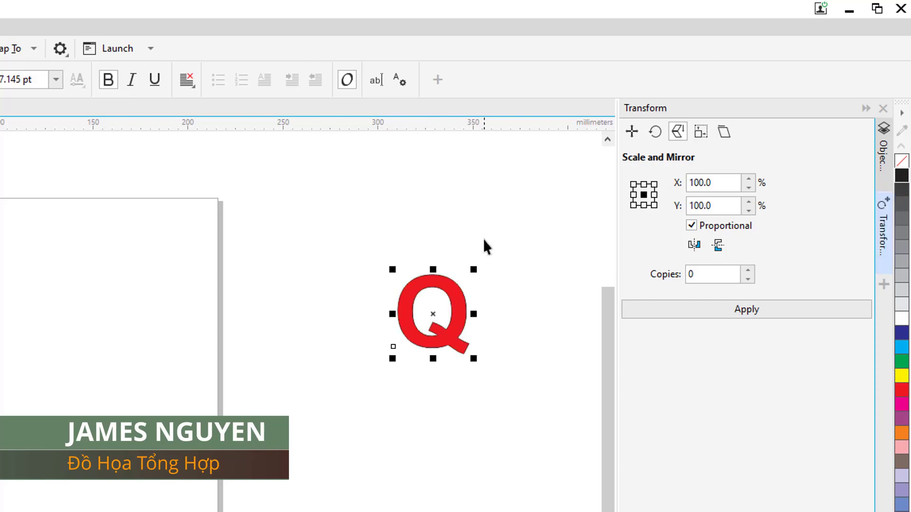
pyautogui.moveTo(476, 267); pyautogui.dragTo(483, 260)
pyautogui.moveTo(469, 296); pyautogui.dragTo(449, 290)
pyautogui.click(491, 215)
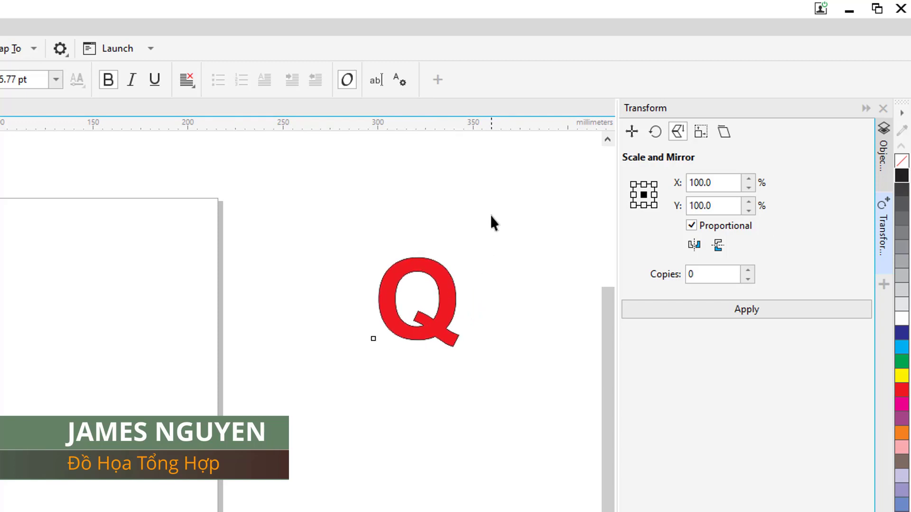
pyautogui.click(437, 267)
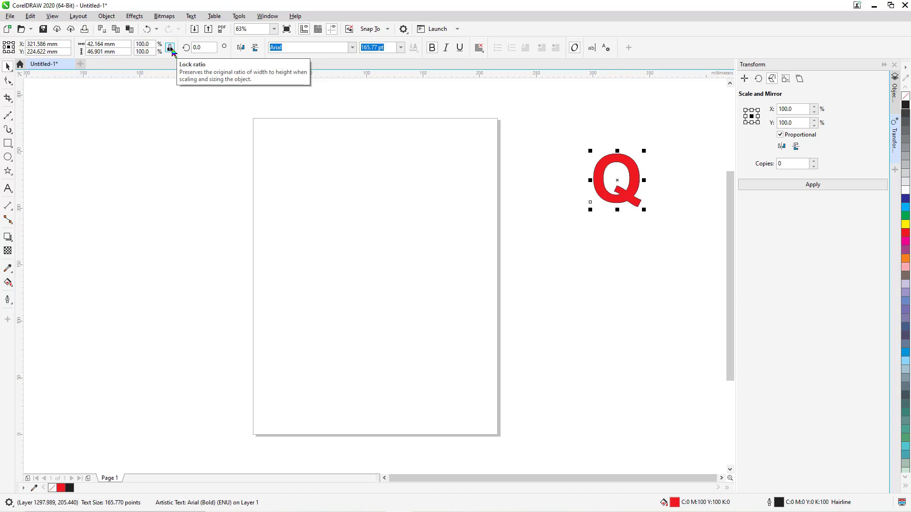
# Try mirroring the Q horizontally and back, and vertically and back.
pyautogui.click(241, 49)
pyautogui.click(241, 50)
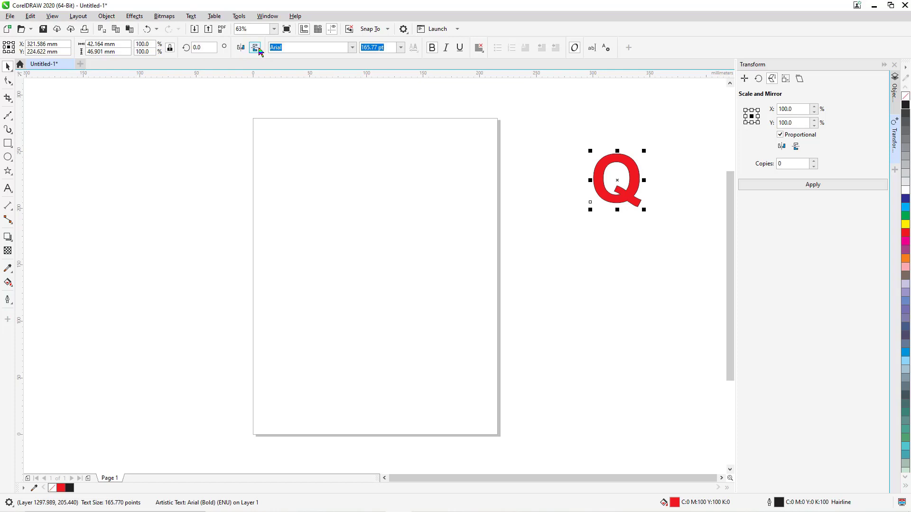
pyautogui.click(255, 48)
pyautogui.click(255, 48)
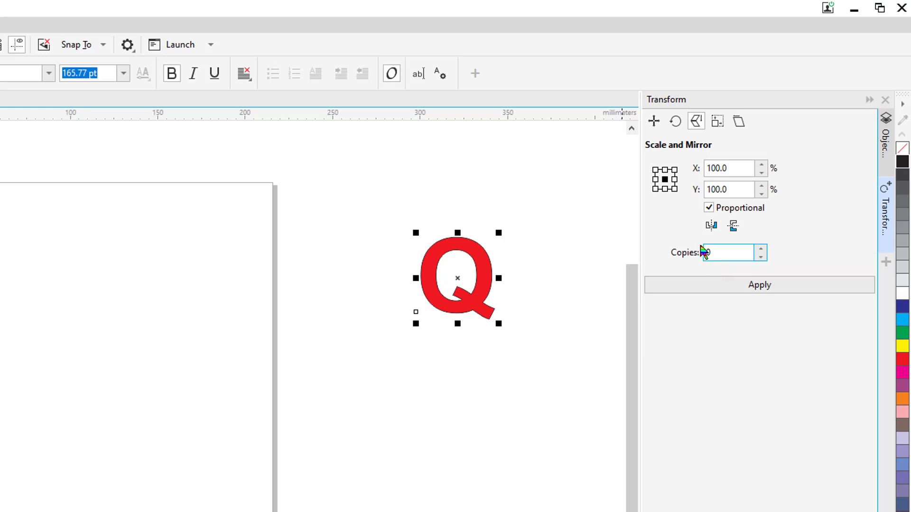
# Try scaling the Q proportionally to 150% from its center with 0 copies, and undo it.
pyautogui.doubleClick(718, 170)
pyautogui.write('1')
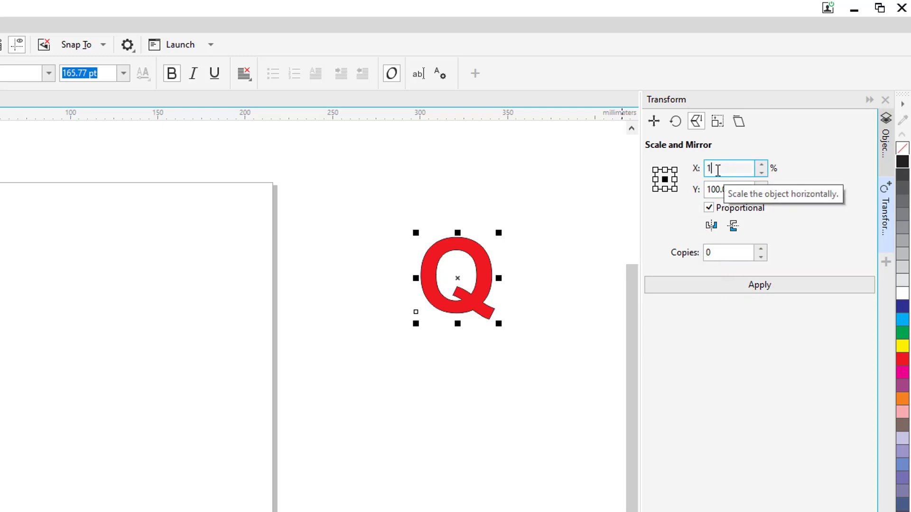
pyautogui.write('50')
pyautogui.click(729, 287)
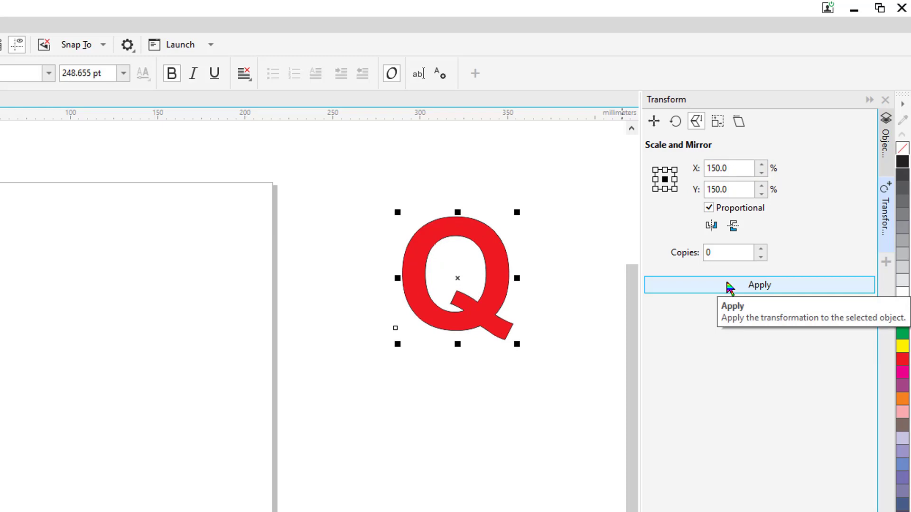
pyautogui.hotkey('ctrl', 'z')
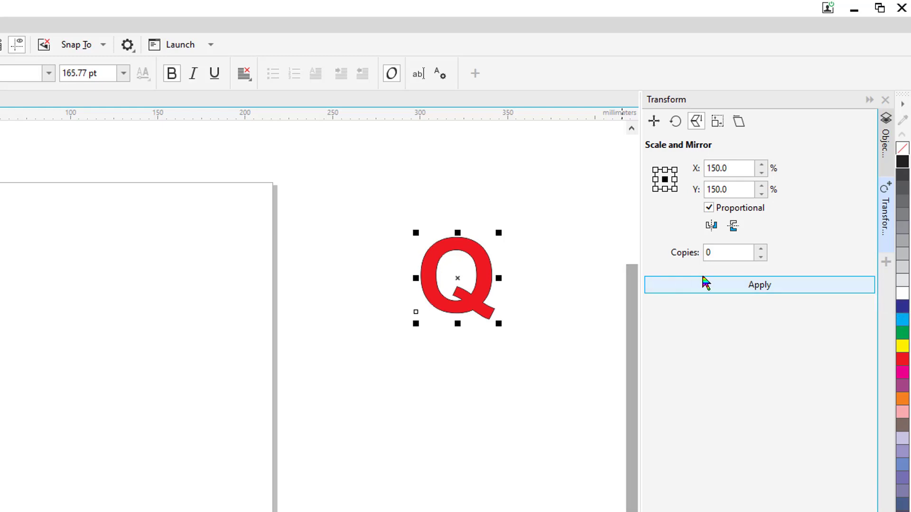
# Try creating 1 copy of the Q scaled to 150% about its center, and undo it.
pyautogui.click(760, 249)
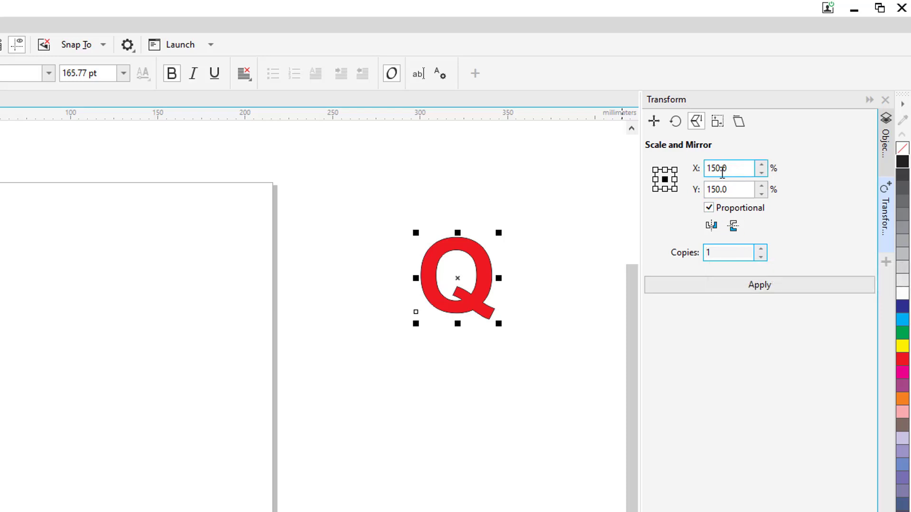
pyautogui.click(696, 289)
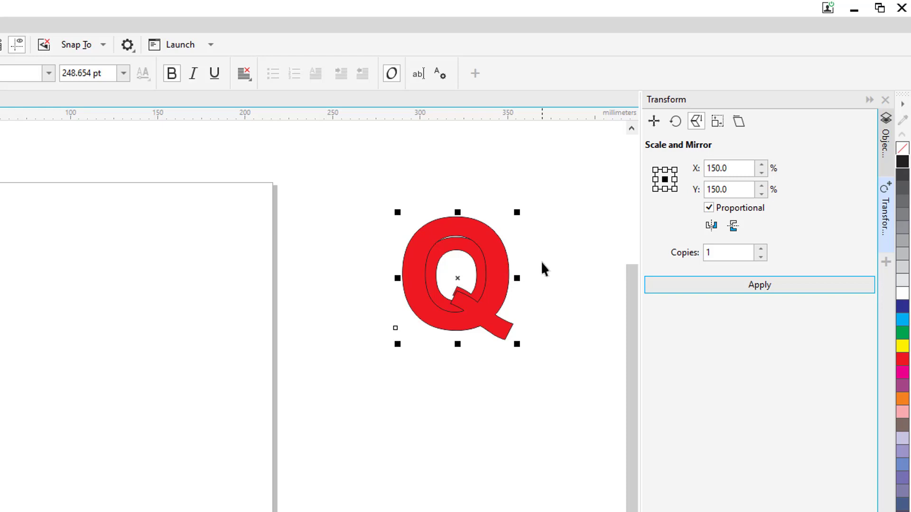
pyautogui.hotkey('ctrl', 'z')
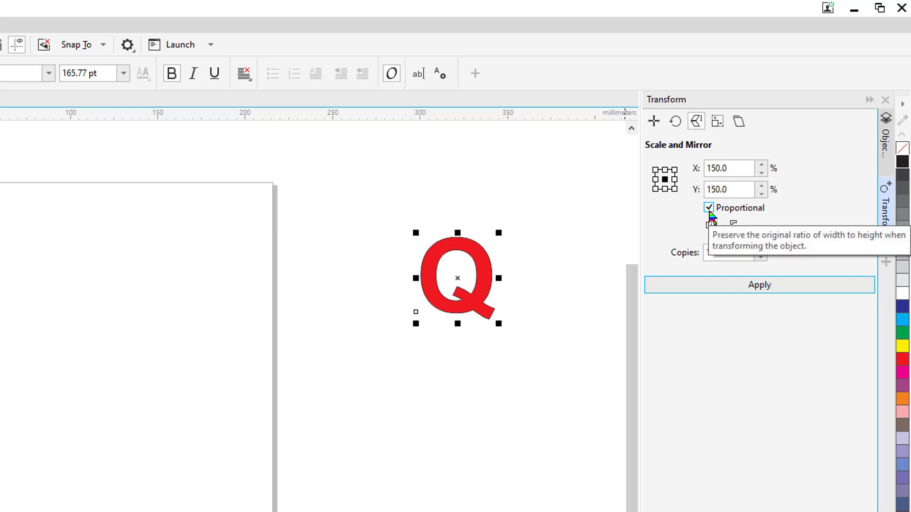
# Try creating 1 copy of the Q scaled to 150% from its lower-left anchor, and undo it.
pyautogui.click(655, 189)
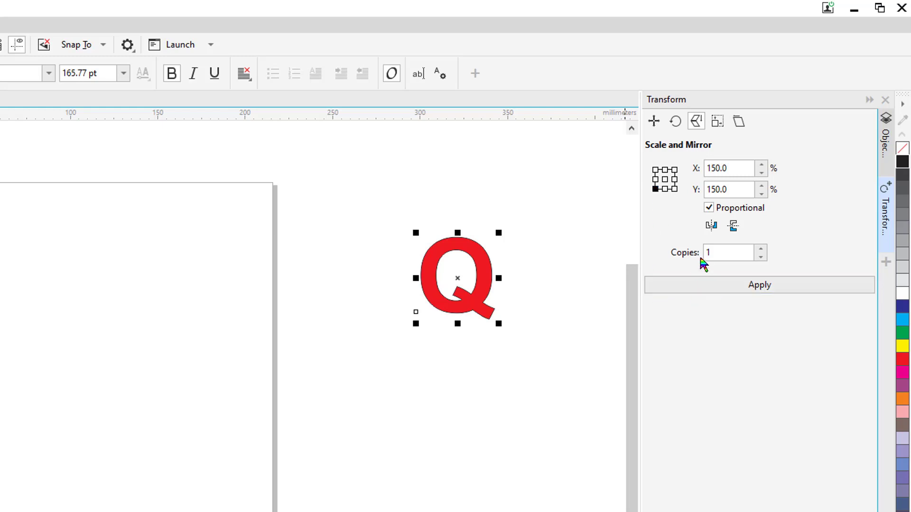
pyautogui.click(721, 287)
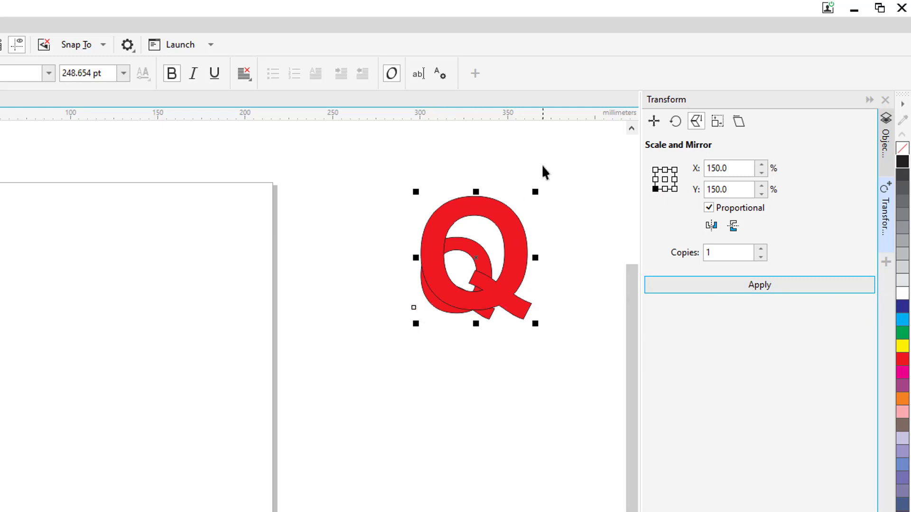
pyautogui.hotkey('ctrl', 'z')
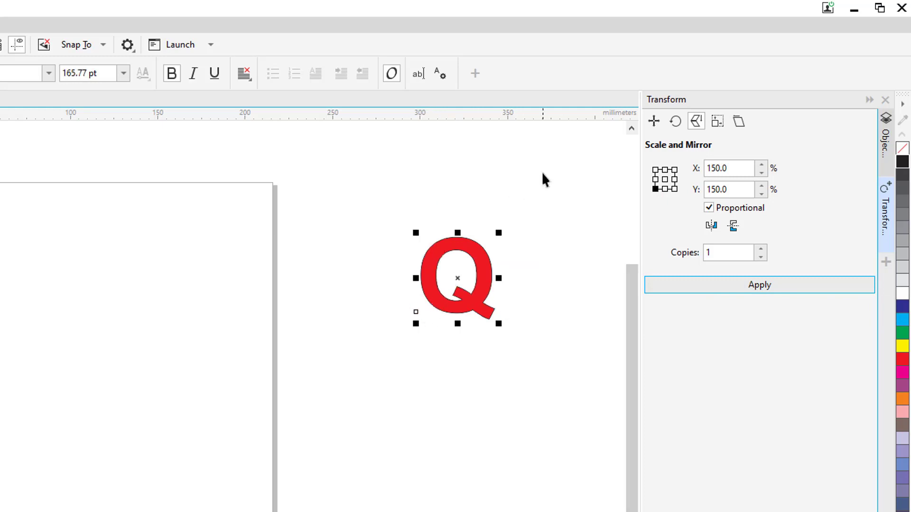
# Try creating 1 copy of the Q scaled to 150% from its lower-right anchor, then from its top-center anchor, undoing each.
pyautogui.click(674, 189)
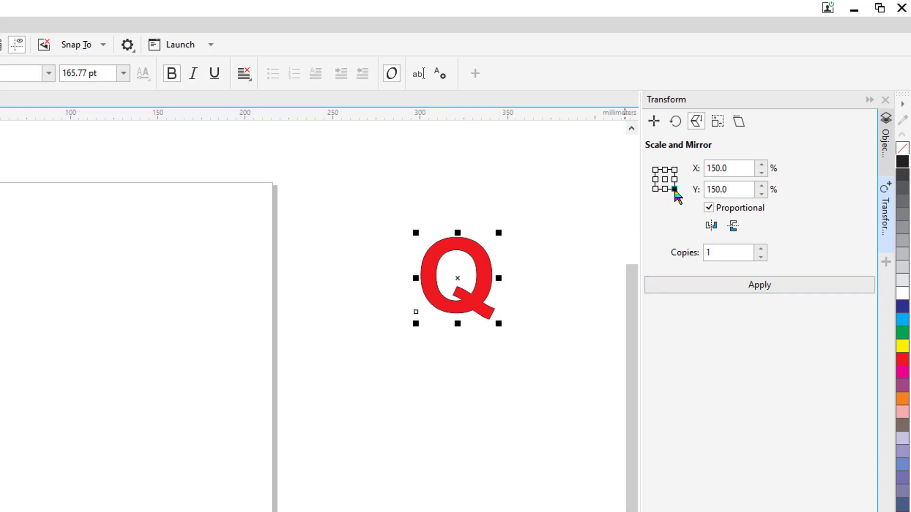
pyautogui.click(748, 293)
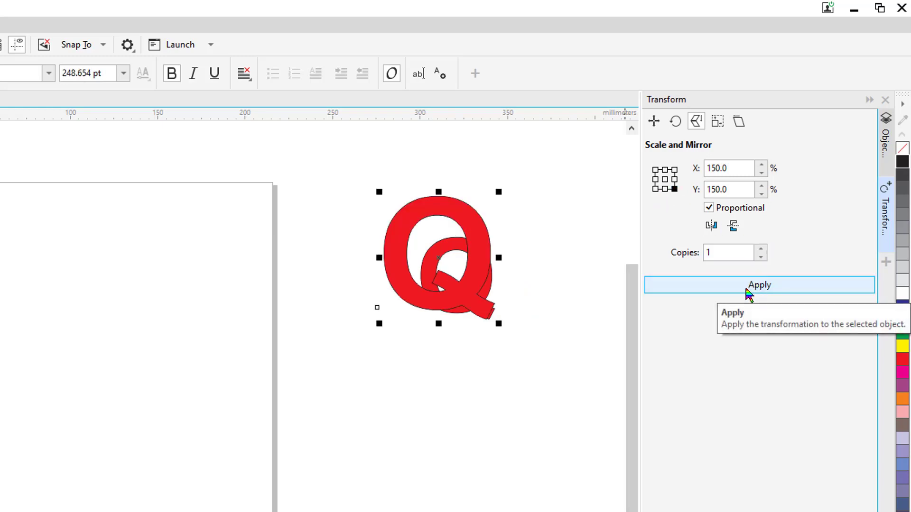
pyautogui.hotkey('ctrl', 'z')
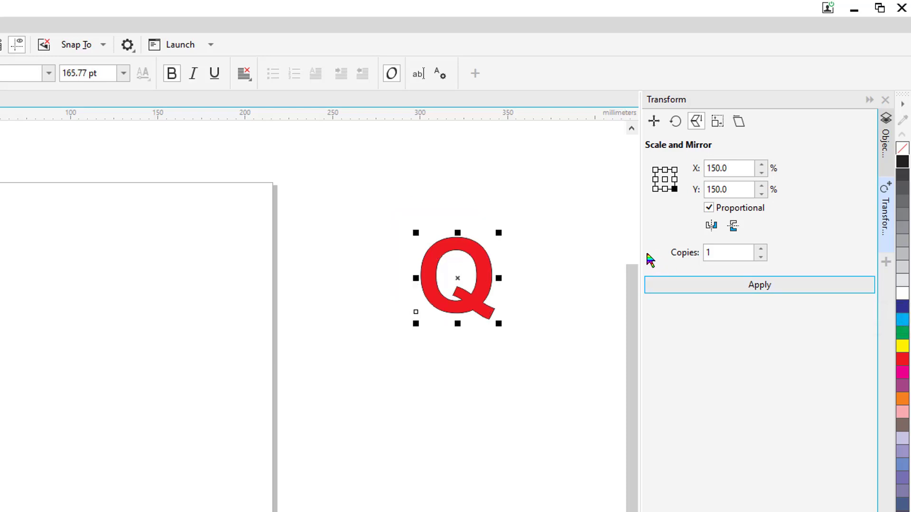
pyautogui.click(664, 169)
pyautogui.click(716, 290)
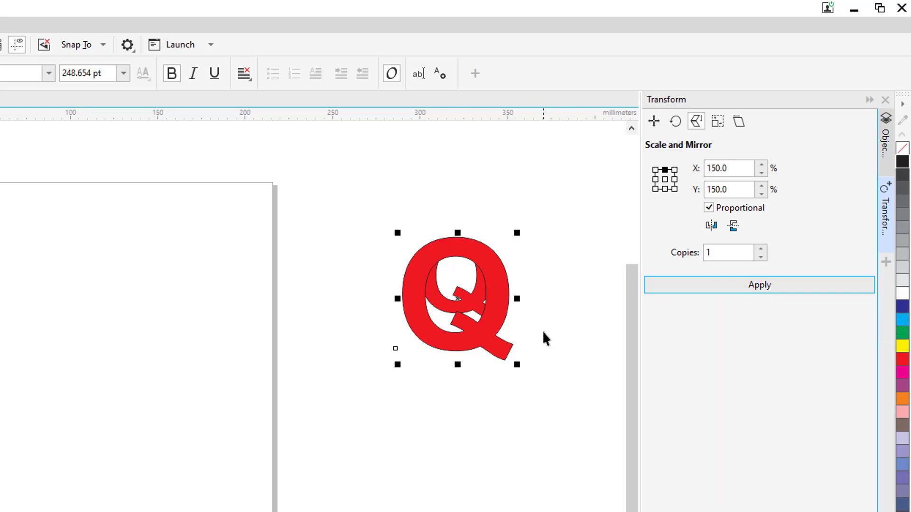
pyautogui.hotkey('ctrl', 'z')
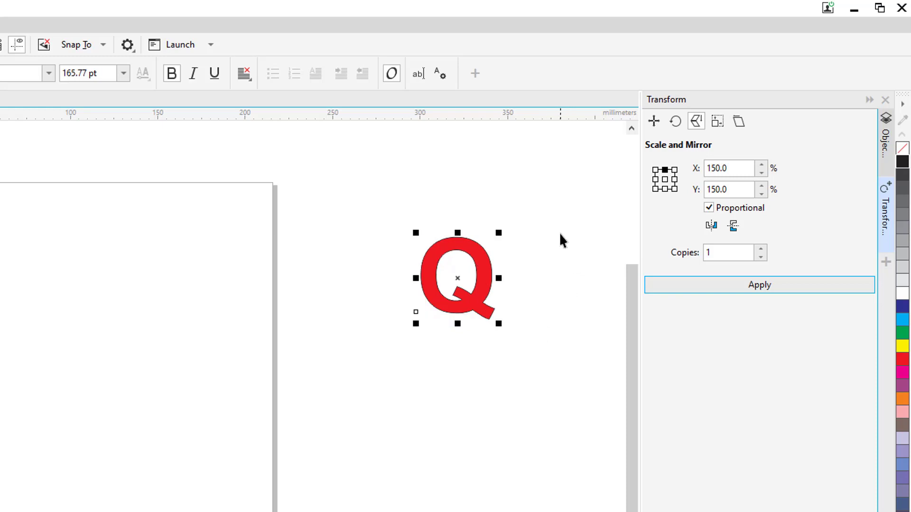
# Try creating 1 horizontally mirrored copy of the Q at 150% from its lower-left anchor and from its upper-left anchor, undoing each.
pyautogui.click(663, 181)
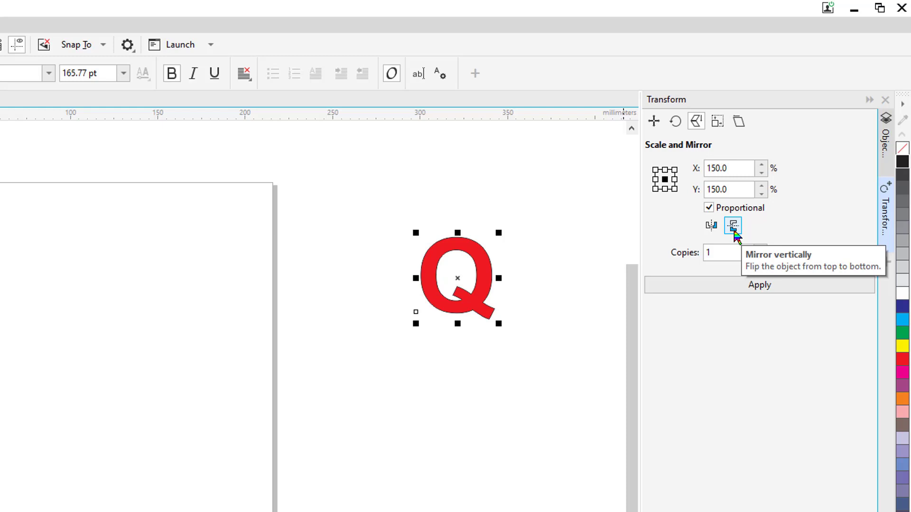
pyautogui.click(709, 233)
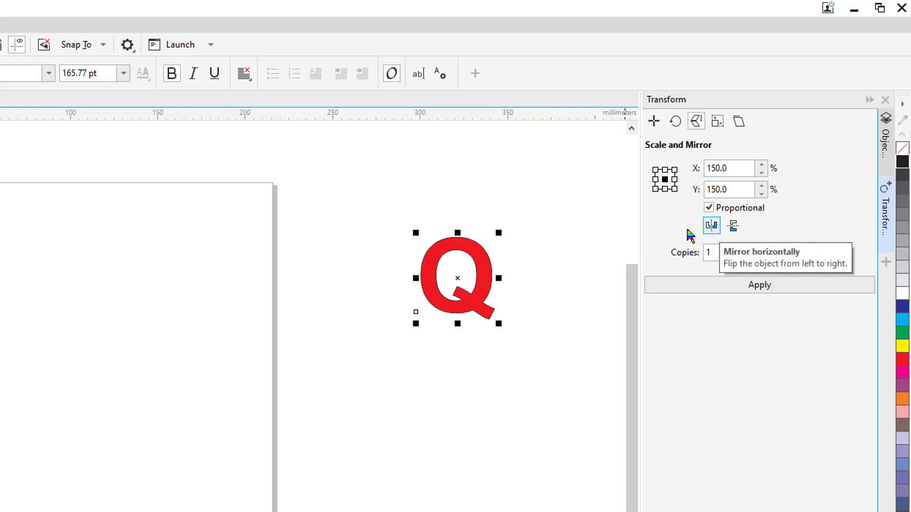
pyautogui.click(655, 189)
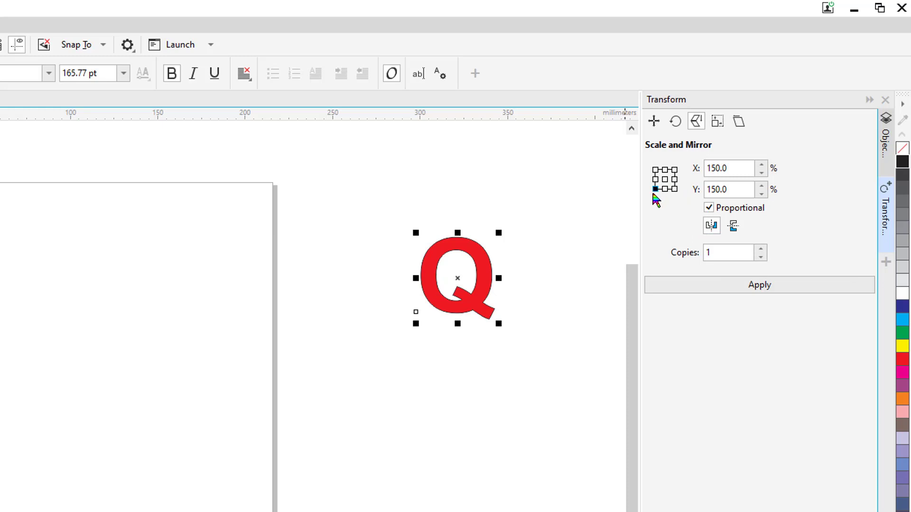
pyautogui.click(680, 295)
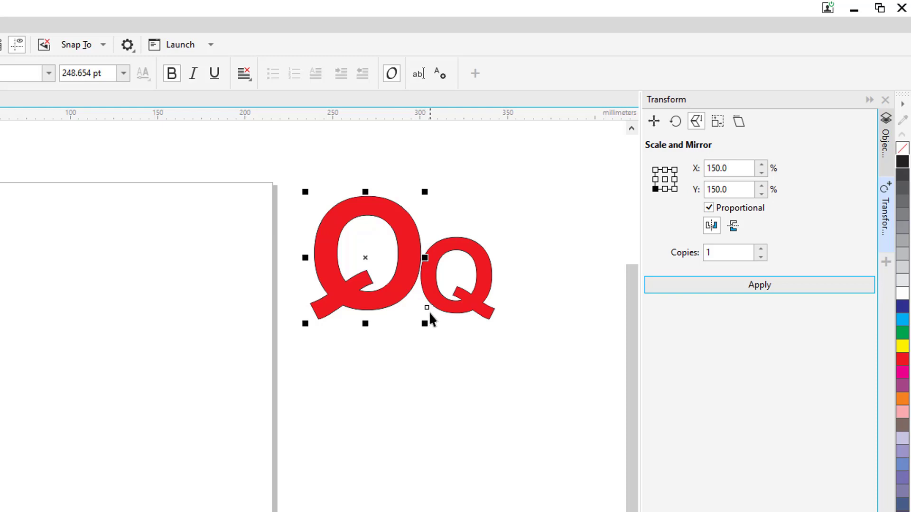
pyautogui.hotkey('ctrl', 'z')
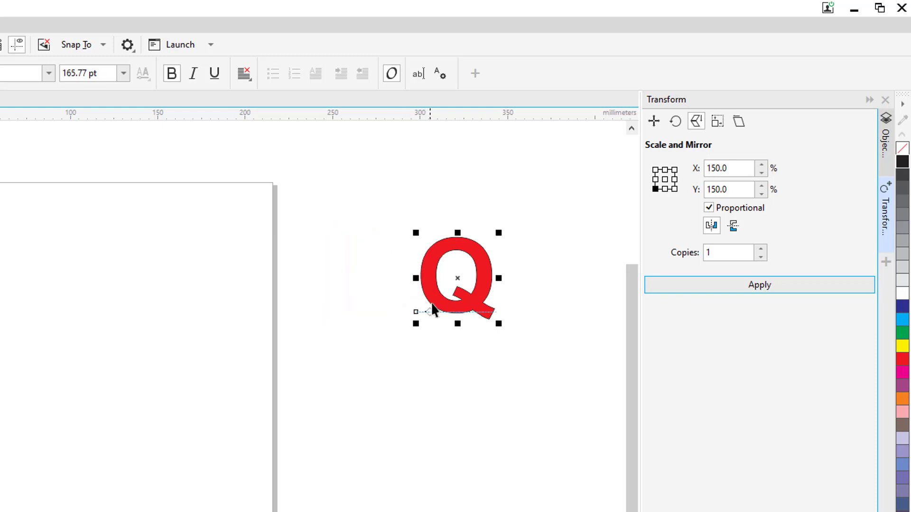
pyautogui.click(655, 169)
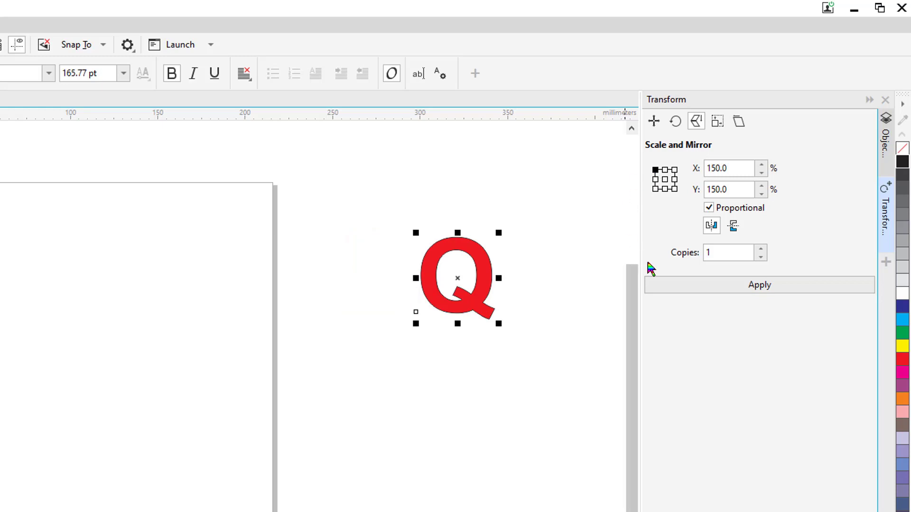
pyautogui.click(687, 290)
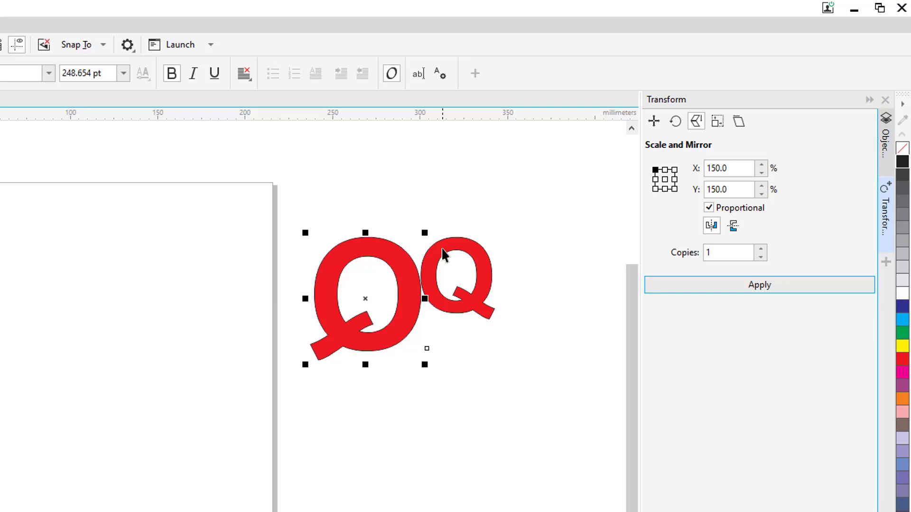
pyautogui.hotkey('ctrl', 'z')
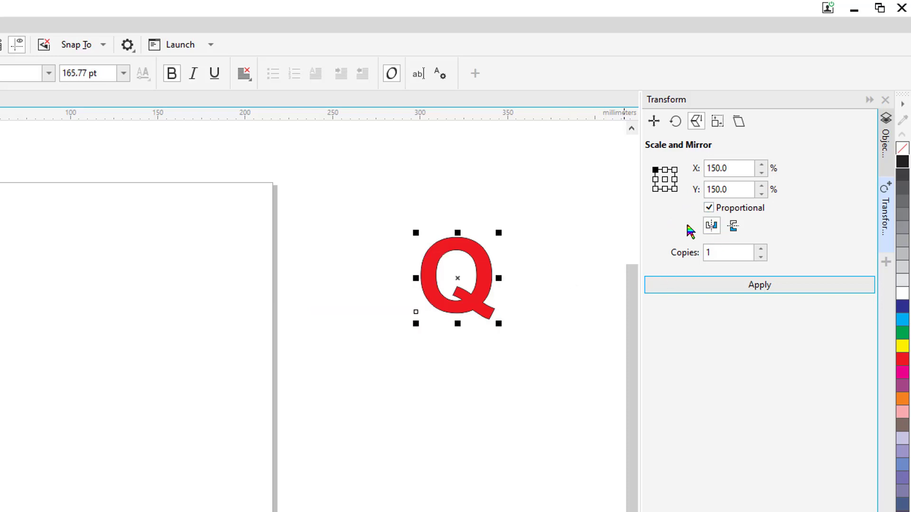
# Switch from horizontal to vertical mirroring, try creating 1 copy of the Q at 150% from its upper-left anchor, and undo it.
pyautogui.click(710, 229)
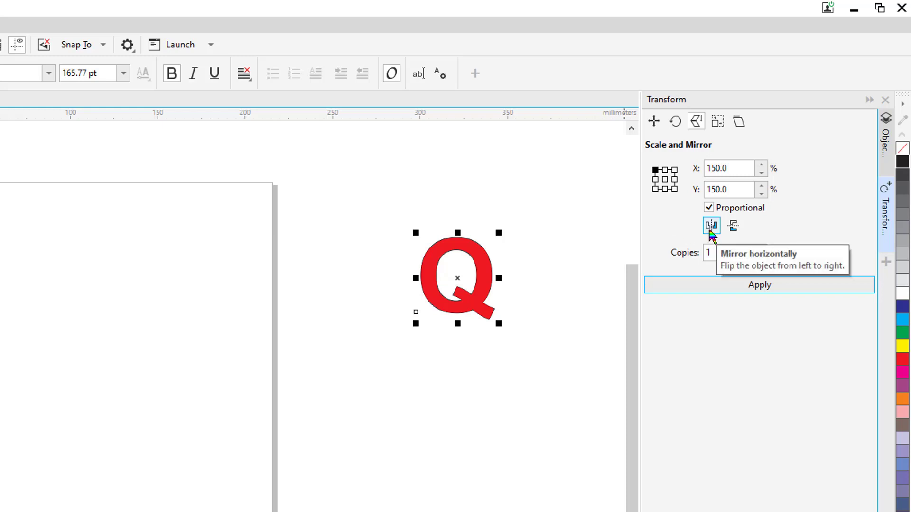
pyautogui.click(710, 232)
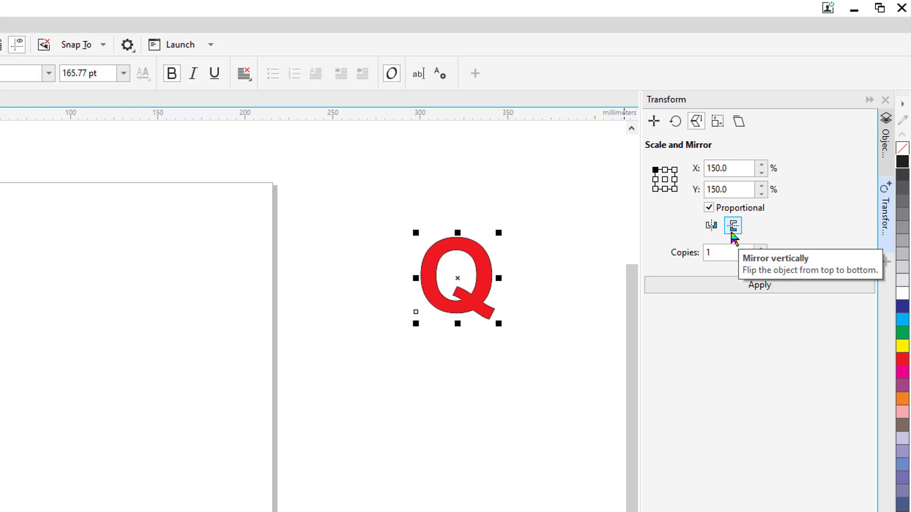
pyautogui.click(733, 227)
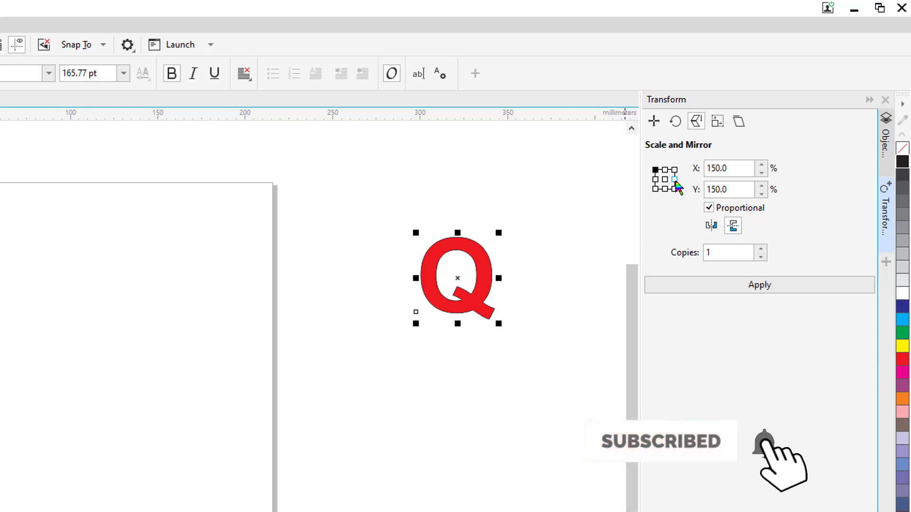
pyautogui.click(707, 288)
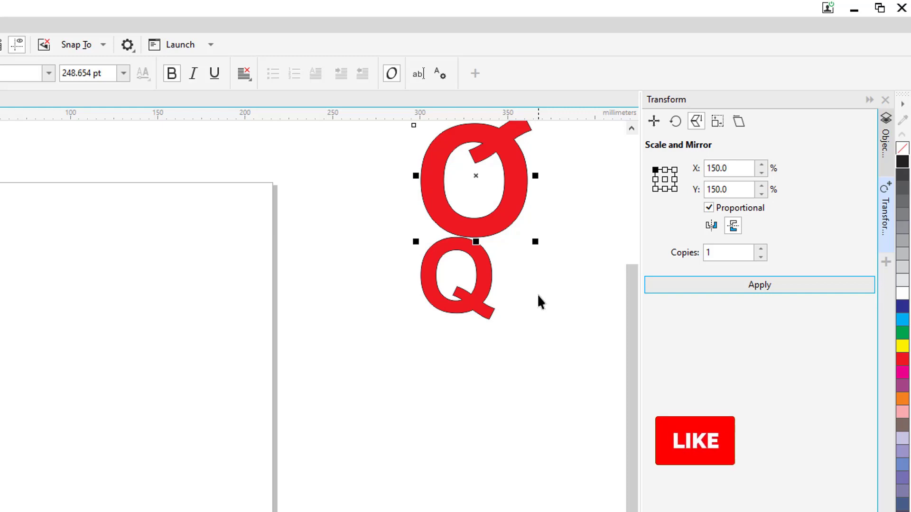
pyautogui.hotkey('ctrl', 'z')
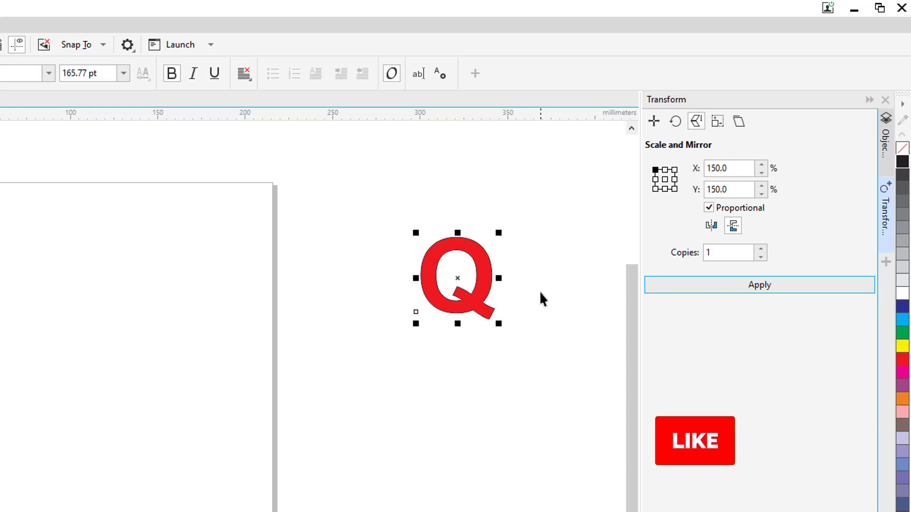
# Try 150% copies of the Q from its bottom-center anchor, mirrored vertically and in both directions, undoing each.
pyautogui.click(664, 189)
pyautogui.click(706, 287)
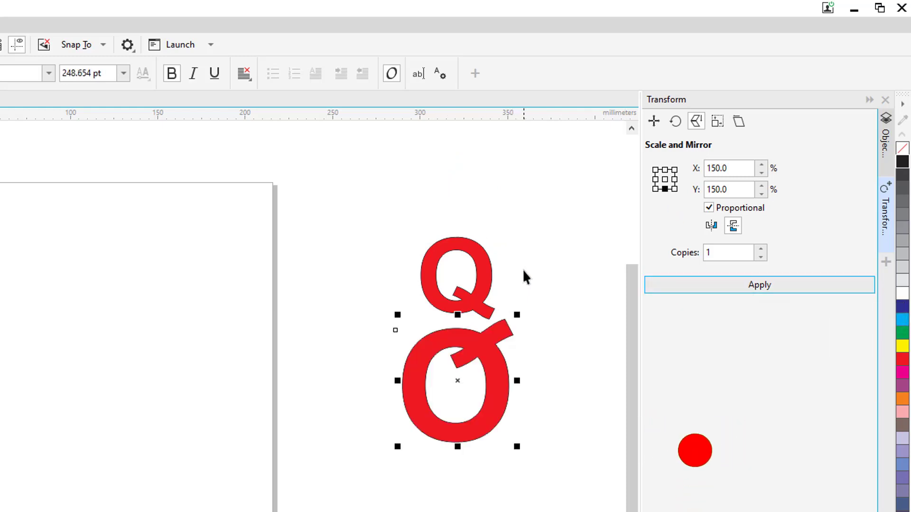
pyautogui.hotkey('ctrl', 'z')
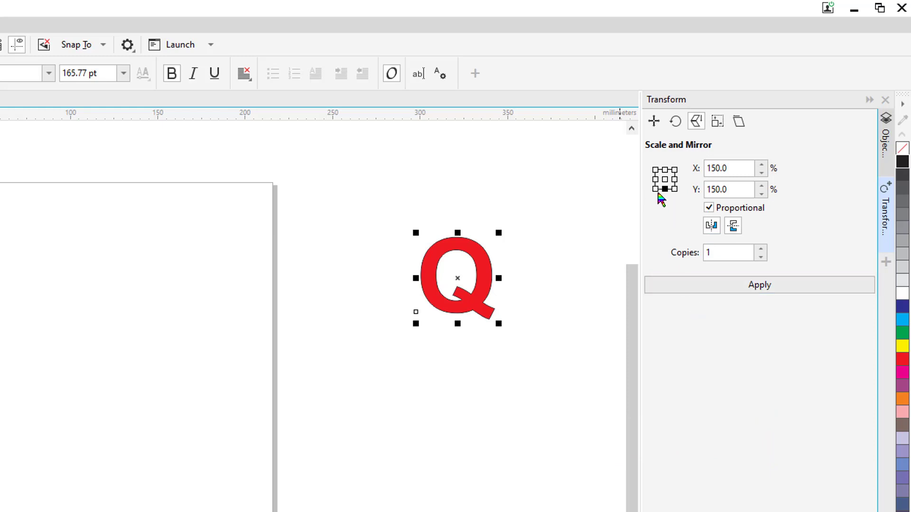
pyautogui.click(710, 288)
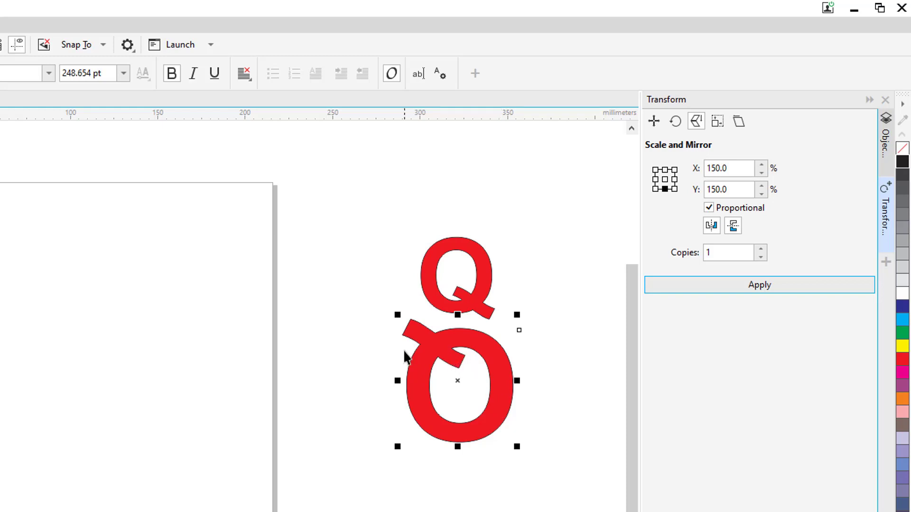
pyautogui.hotkey('ctrl', 'z')
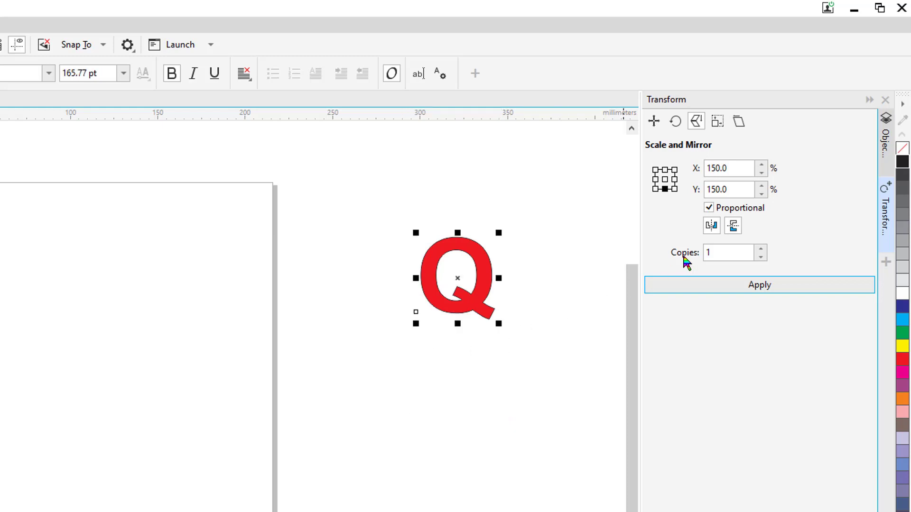
# Reset Scale and Mirror to the center anchor with both mirror options off and 0 copies.
pyautogui.click(664, 179)
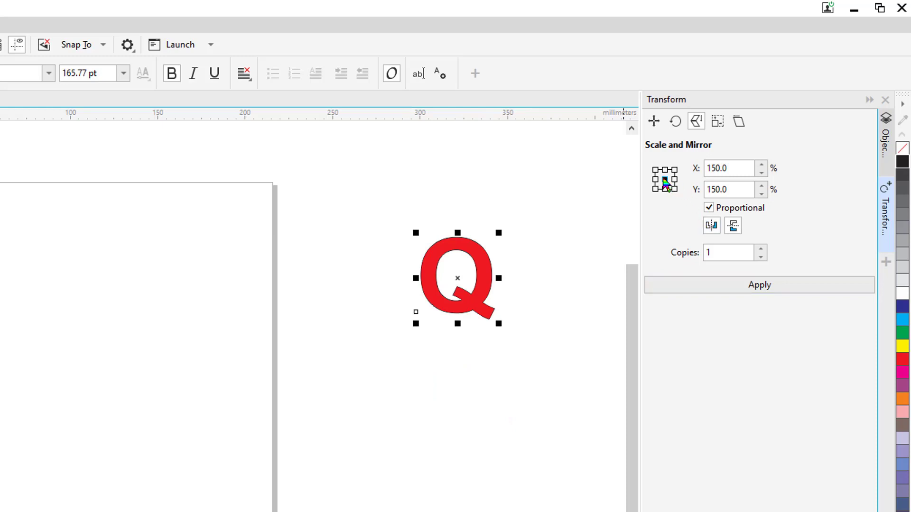
pyautogui.click(711, 226)
pyautogui.click(762, 257)
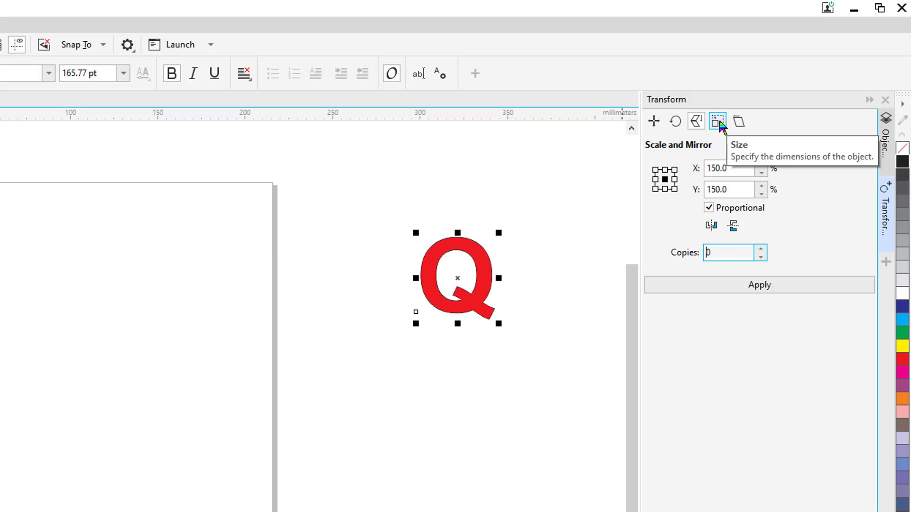
# Resize the Q proportionally from its center to a width of 70 mm with 0 copies.
pyautogui.click(718, 122)
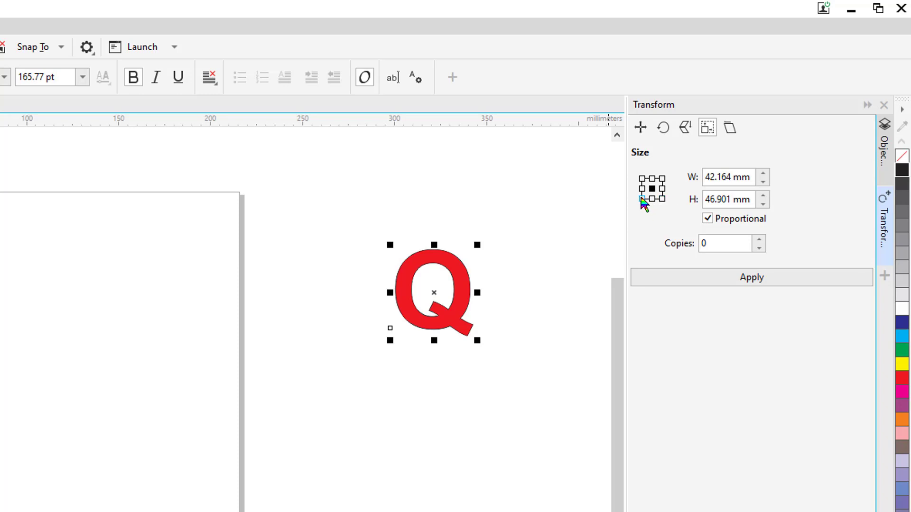
pyautogui.doubleClick(717, 175)
pyautogui.write('70')
pyautogui.press('Return')
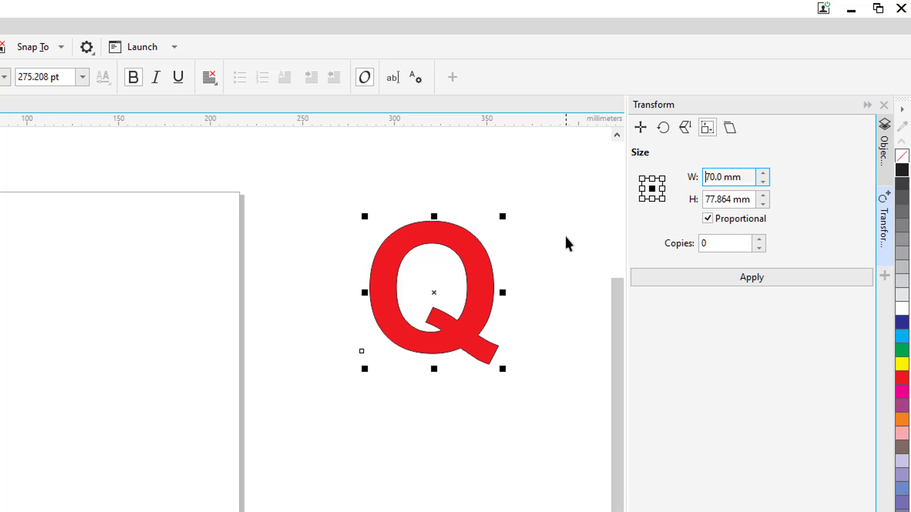
# Try creating 1 proportional copy of the Q with a width of 100 mm from its lower-left anchor, and undo it.
pyautogui.click(642, 198)
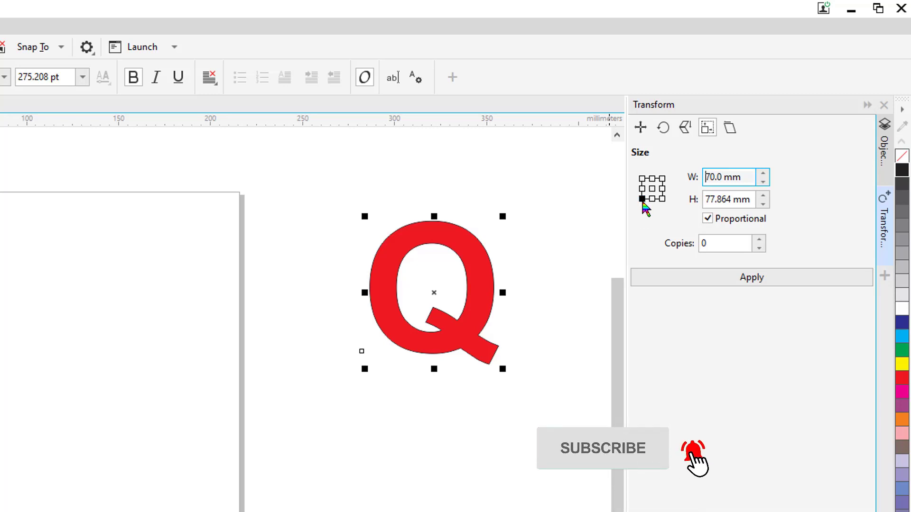
pyautogui.click(759, 239)
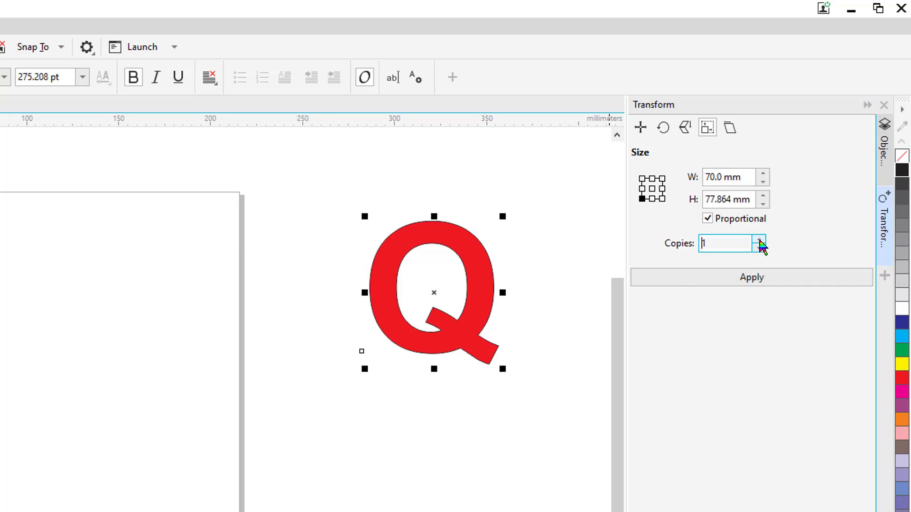
pyautogui.doubleClick(713, 176)
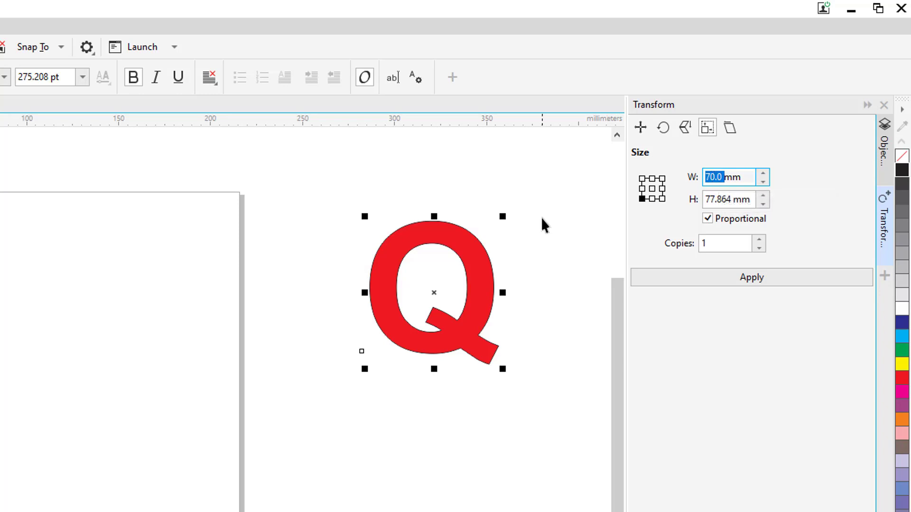
pyautogui.write('100')
pyautogui.press('Return')
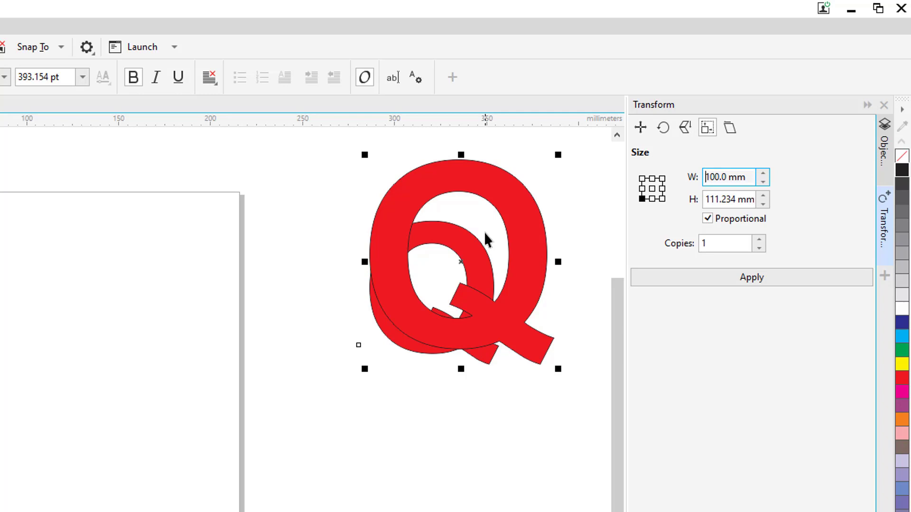
pyautogui.click(302, 240)
pyautogui.hotkey('ctrl', 'z')
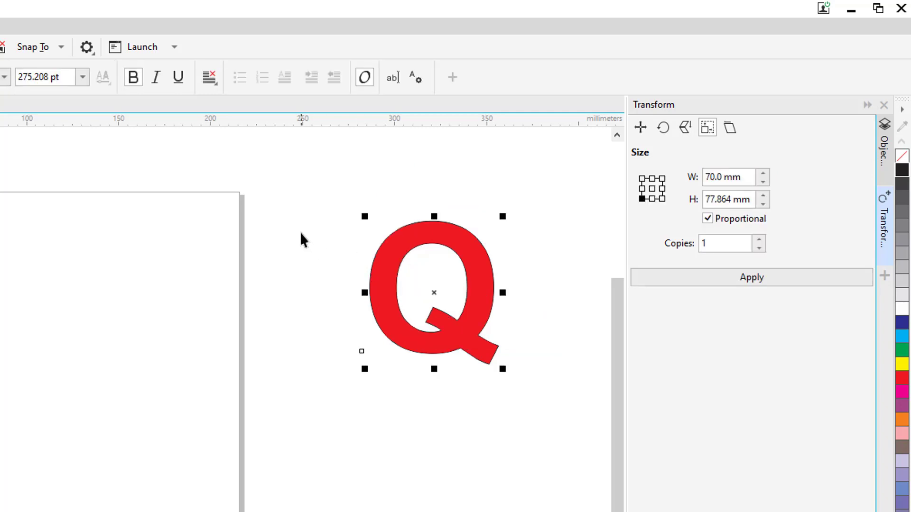
# Reselect the red Q and switch the transformation mode from Size to Skew.
pyautogui.click(298, 238)
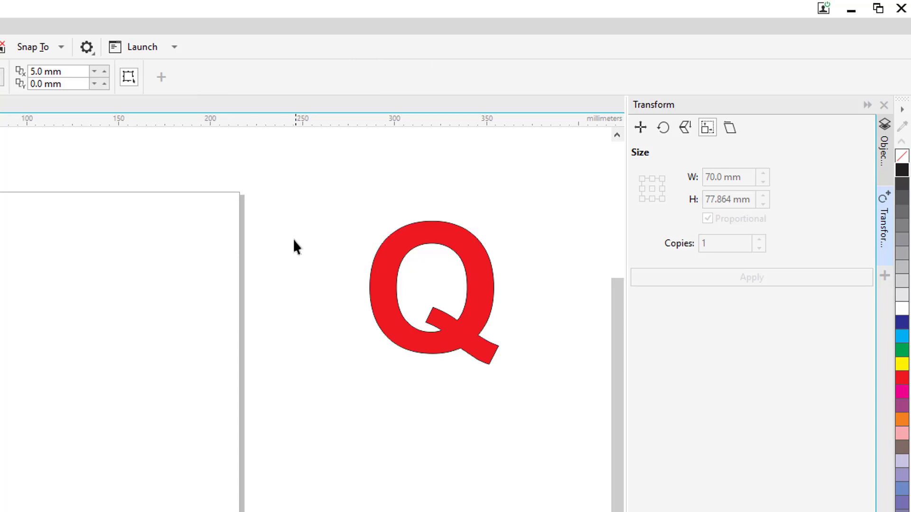
pyautogui.click(433, 241)
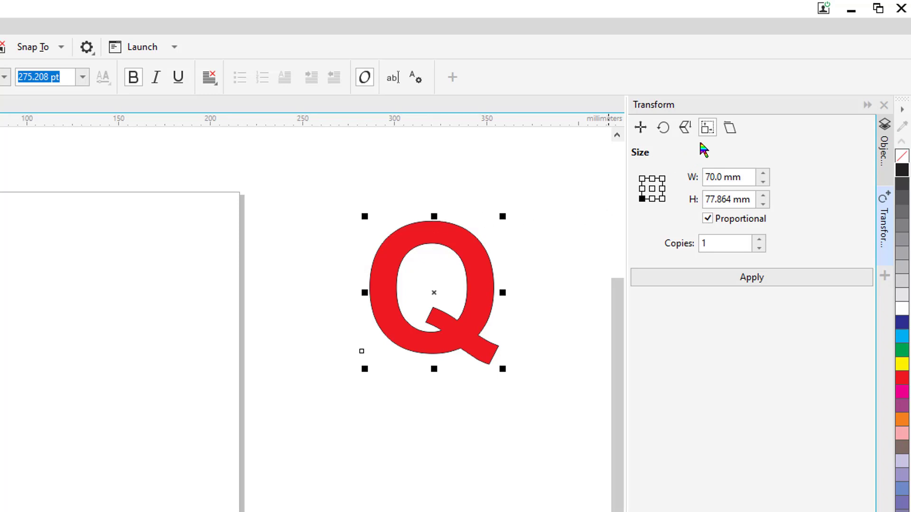
pyautogui.click(735, 132)
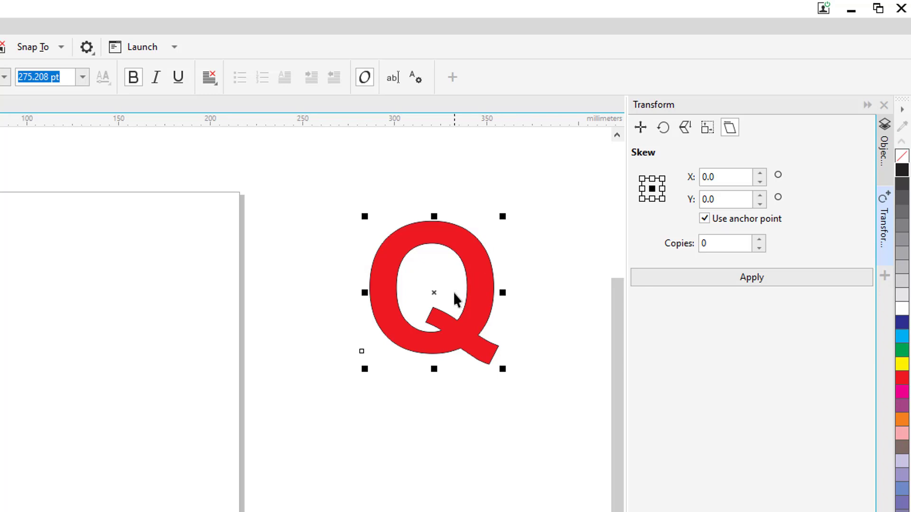
# Try slanting the Q freehand to the right along its top edge, undo it, and deselect the letter.
pyautogui.click(453, 240)
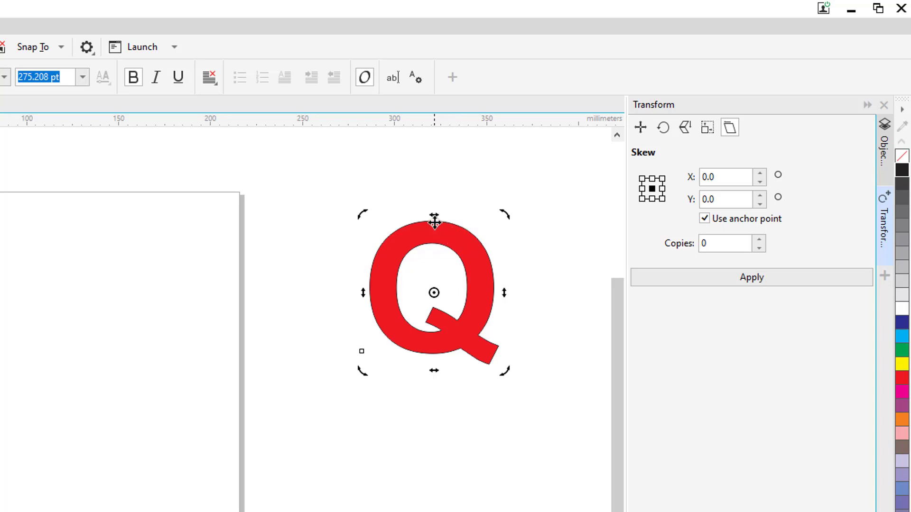
pyautogui.moveTo(433, 213); pyautogui.dragTo(458, 212)
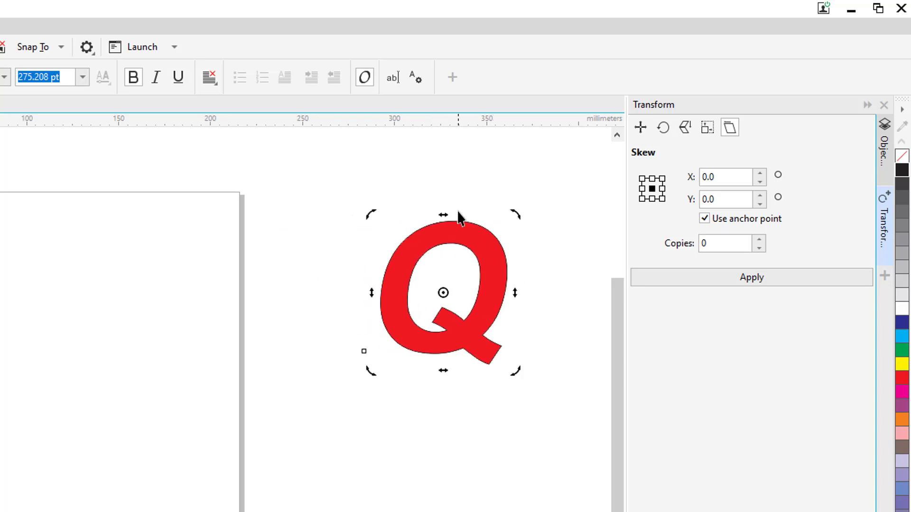
pyautogui.hotkey('ctrl', 'z')
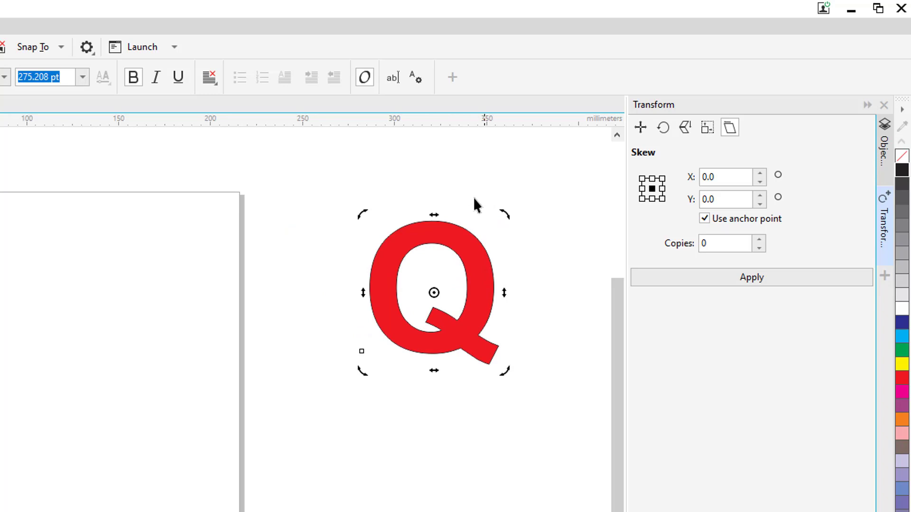
pyautogui.click(418, 184)
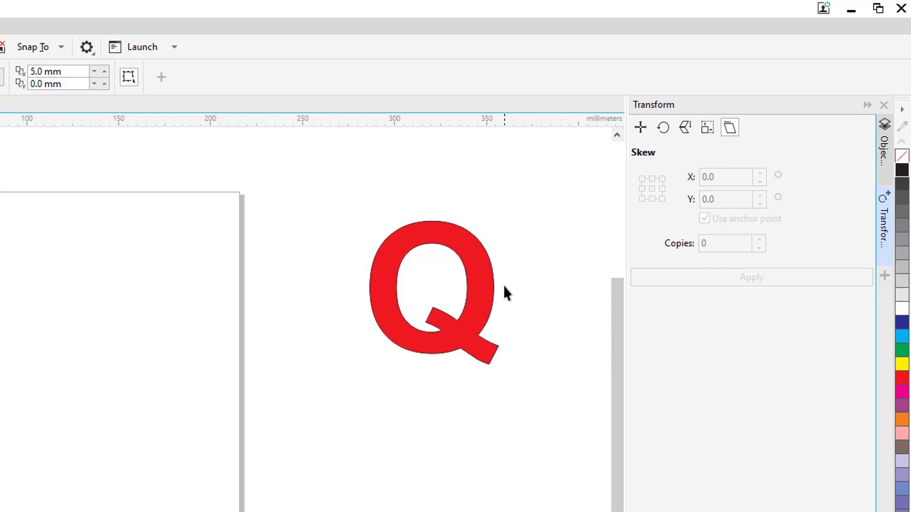
# Delete the Q and draw a rectangle about 117 by 65 mm beside the page.
pyautogui.click(471, 259)
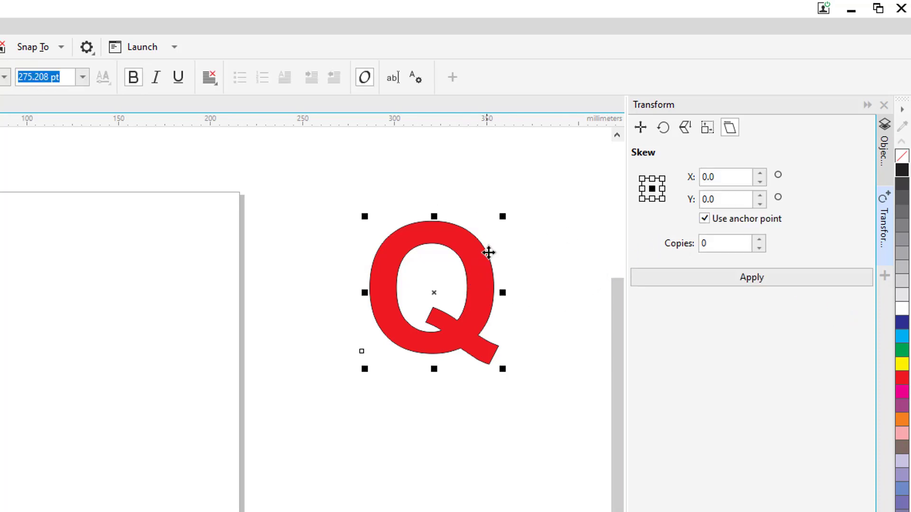
pyautogui.press('Delete')
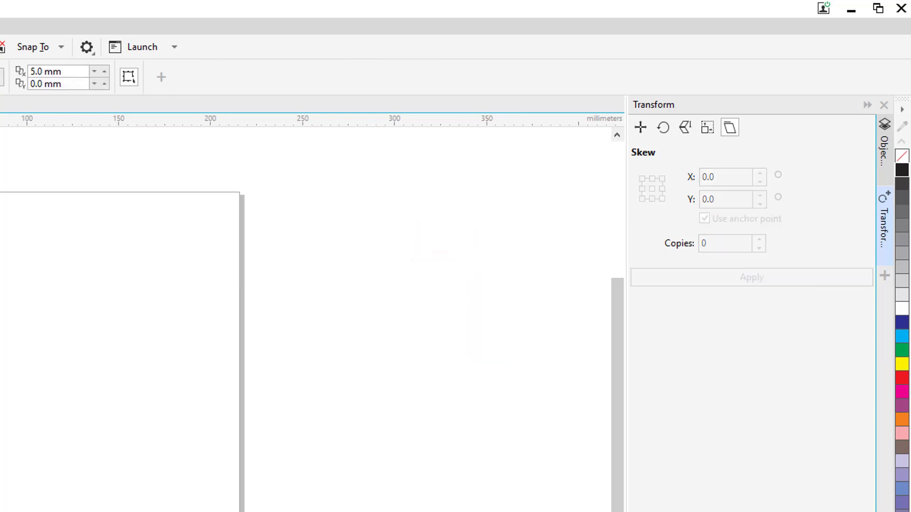
pyautogui.press('F6')
pyautogui.moveTo(295, 243); pyautogui.dragTo(510, 362)
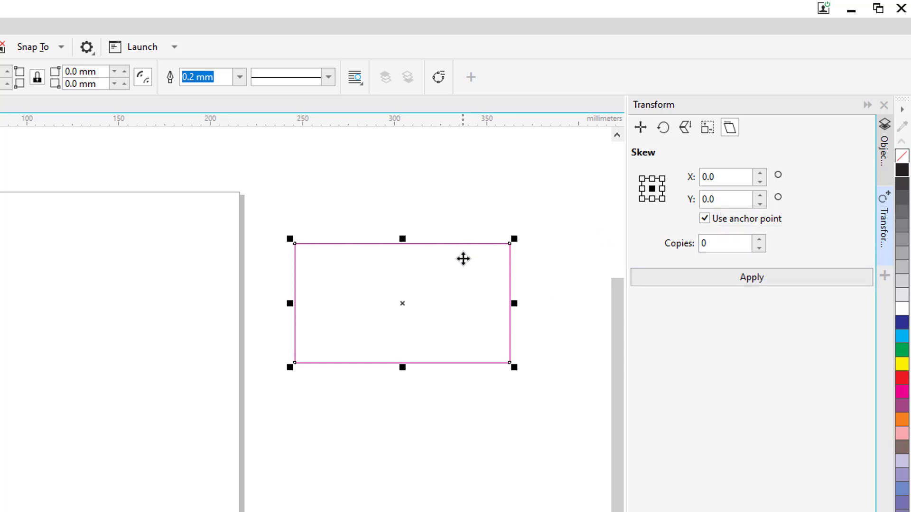
# Try skewing the rectangle 45 degrees horizontally from its center anchor with 0 copies, and undo it.
pyautogui.click(521, 248)
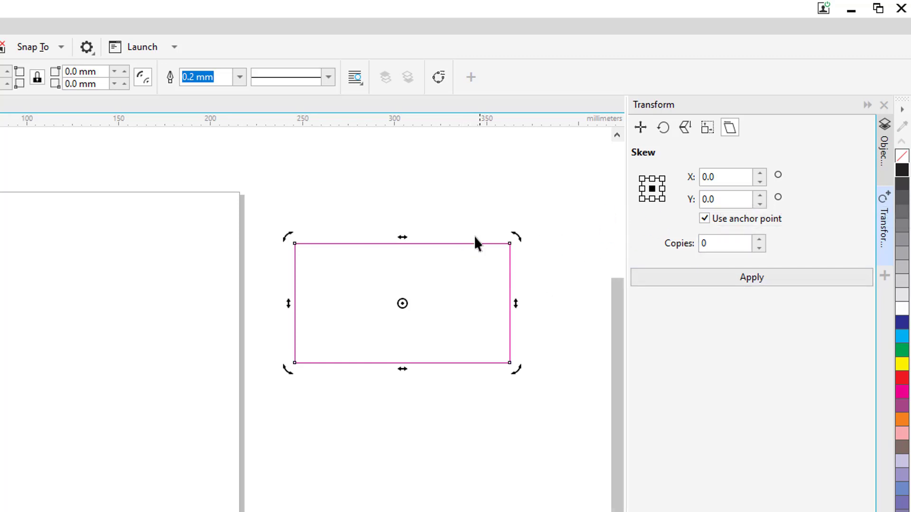
pyautogui.click(411, 254)
pyautogui.click(709, 199)
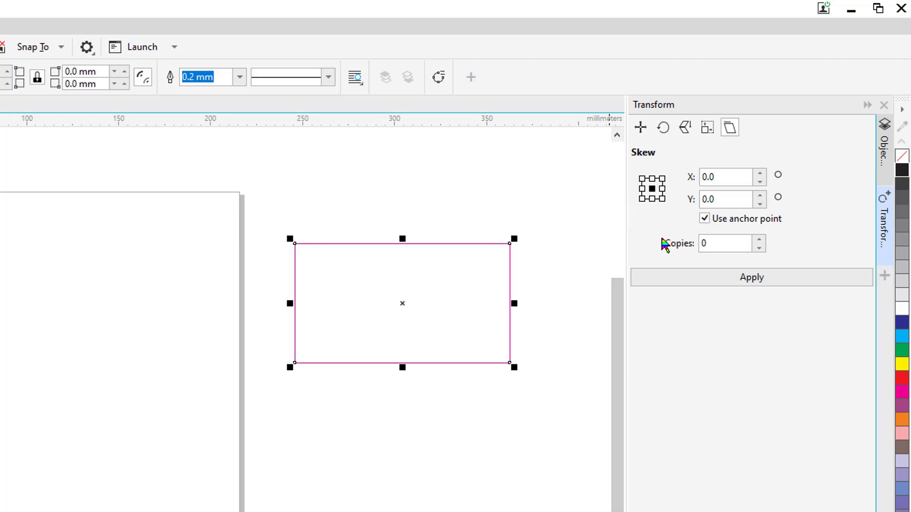
pyautogui.click(708, 177)
pyautogui.doubleClick(708, 176)
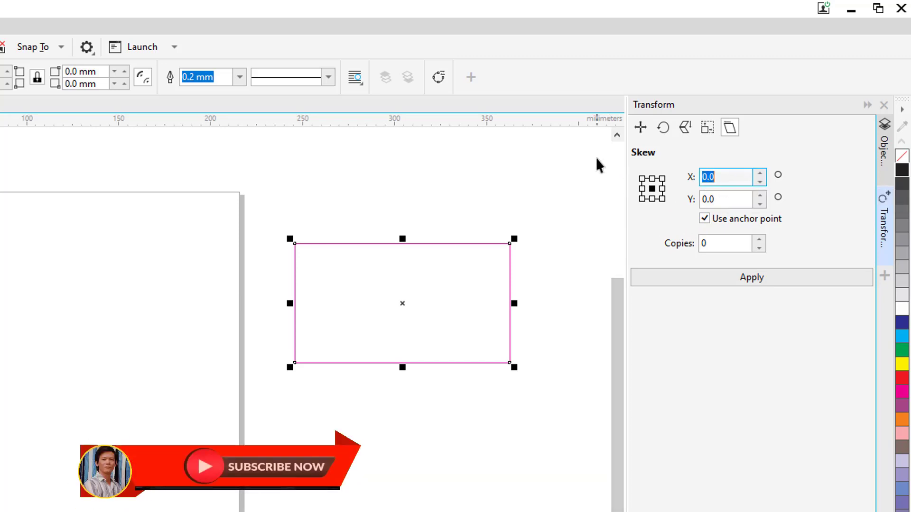
pyautogui.write('45')
pyautogui.press('Return')
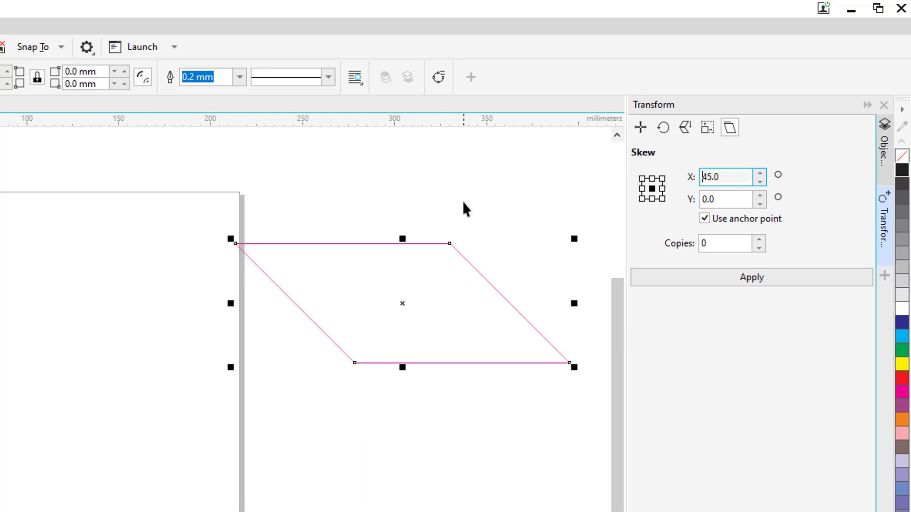
pyautogui.hotkey('ctrl', 'z')
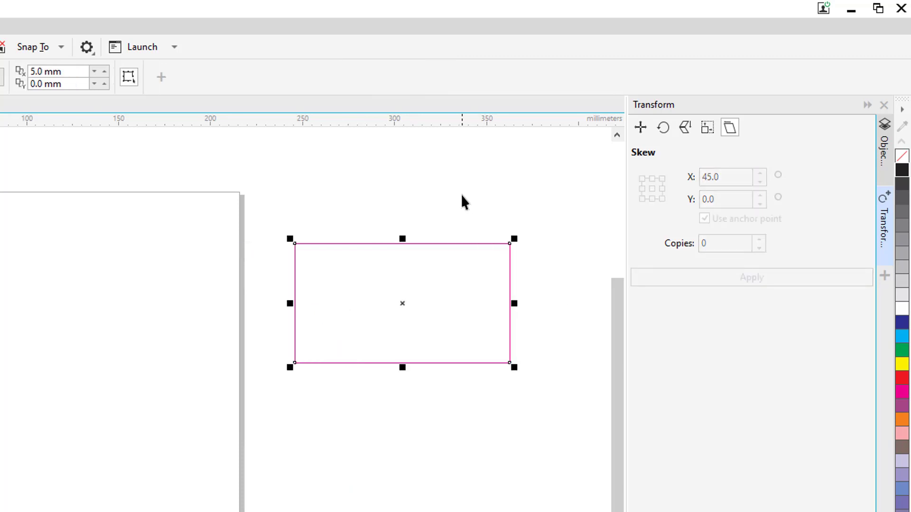
pyautogui.click(460, 194)
# Create 1 copy of the rectangle skewed 15 degrees horizontally from its lower-left anchor.
pyautogui.click(436, 299)
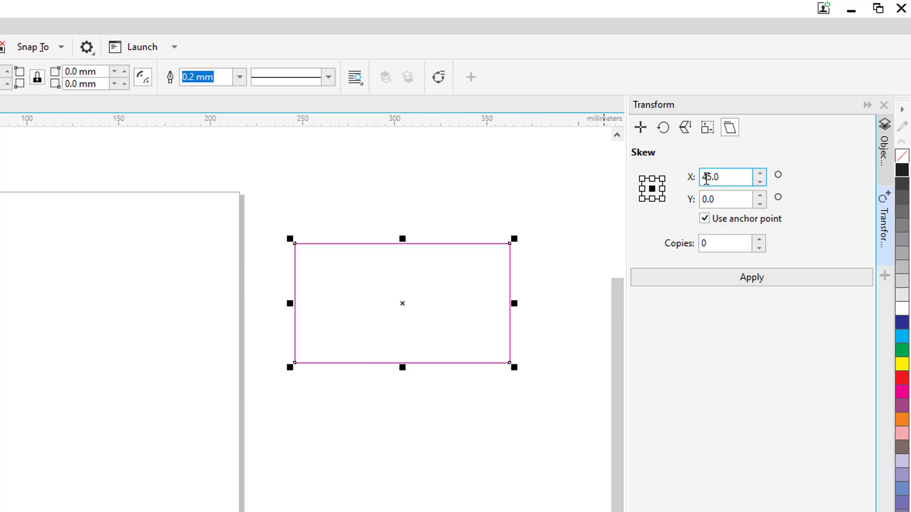
pyautogui.click(642, 199)
pyautogui.click(711, 176)
pyautogui.write('15')
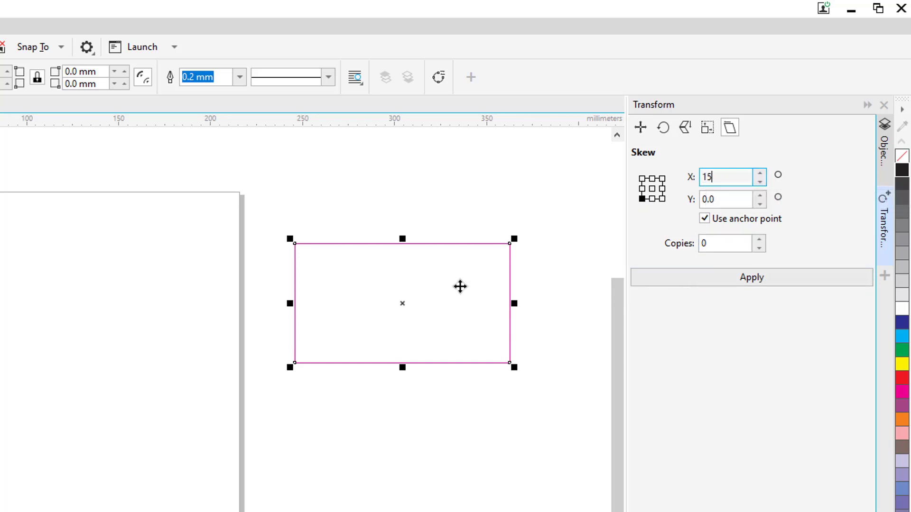
pyautogui.click(759, 240)
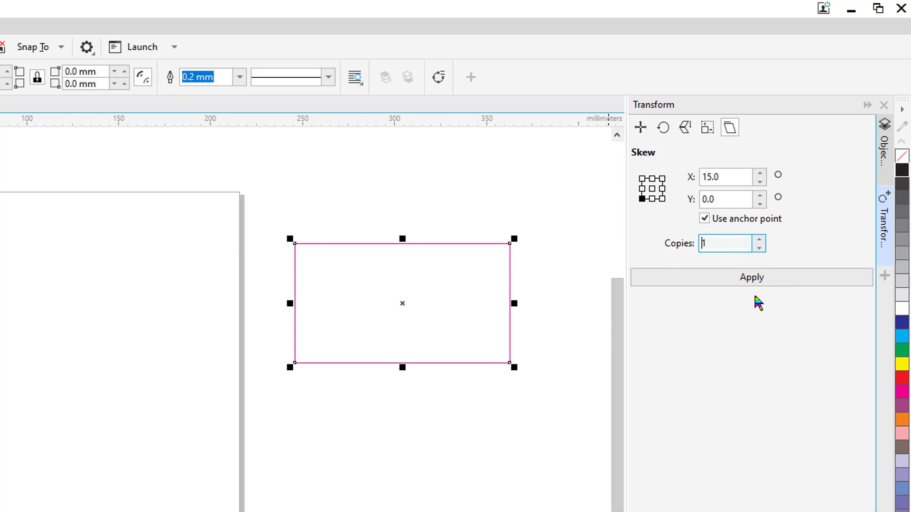
pyautogui.click(742, 286)
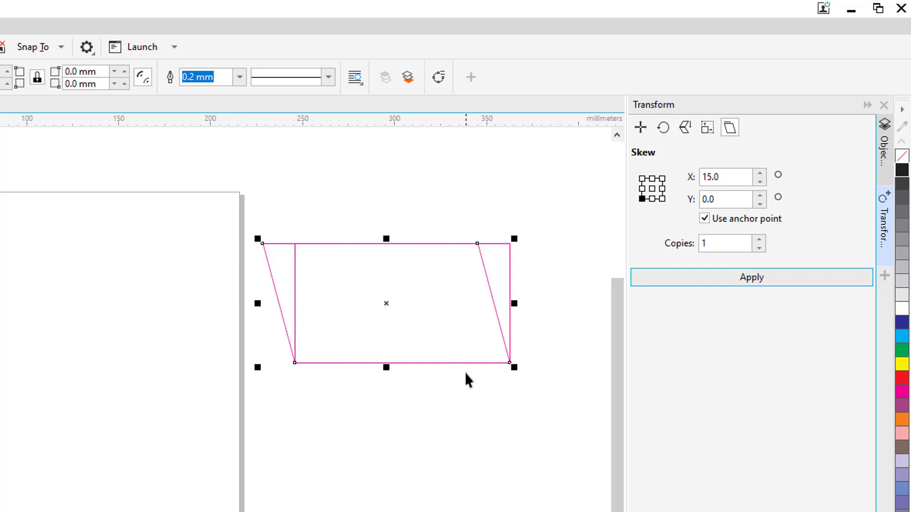
pyautogui.click(251, 206)
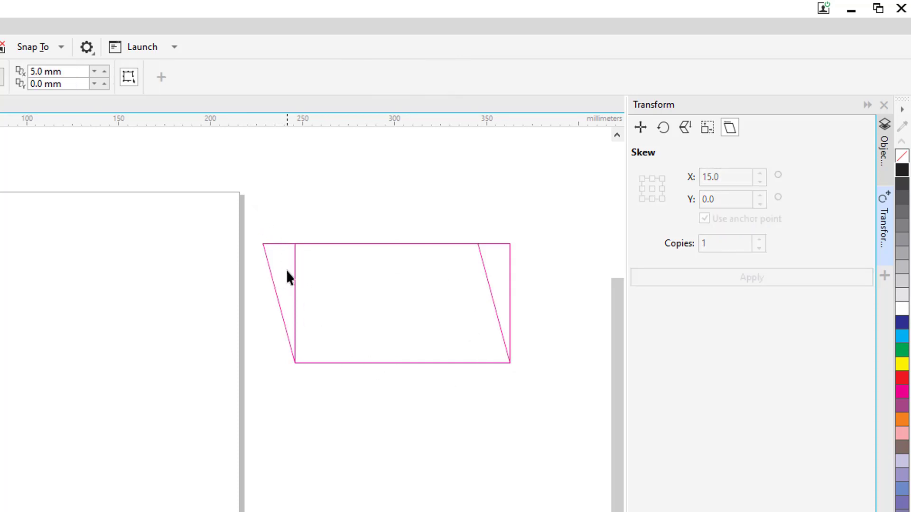
# Create 1 copy of the original rectangle skewed 30 degrees vertically and 0 degrees horizontally from its lower-left anchor.
pyautogui.click(511, 252)
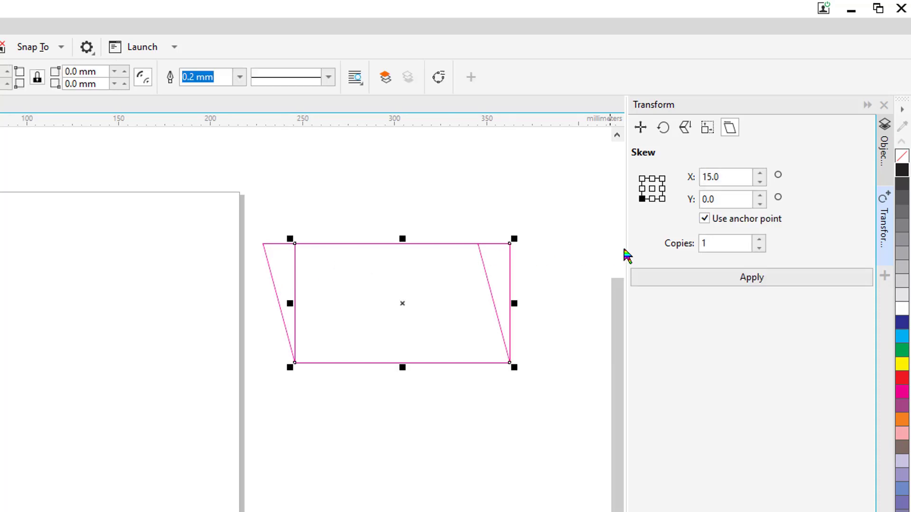
pyautogui.click(711, 177)
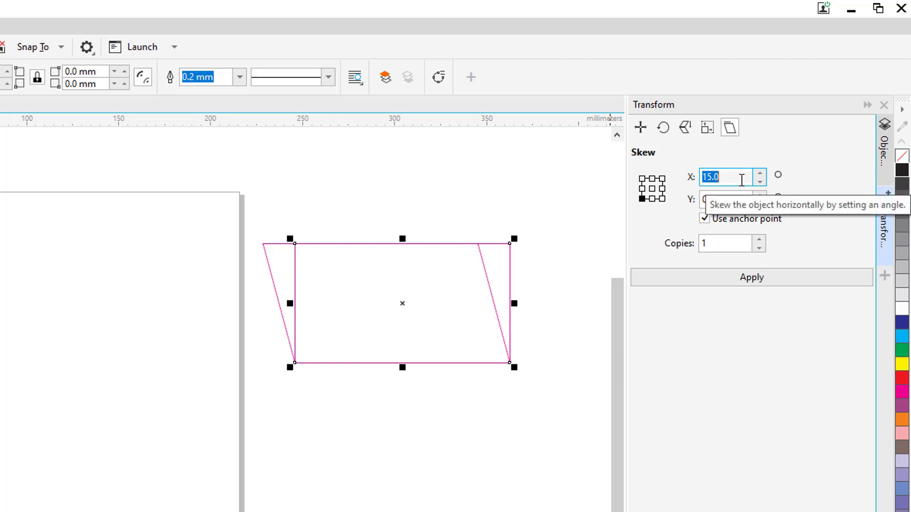
pyautogui.write('0')
pyautogui.click(709, 198)
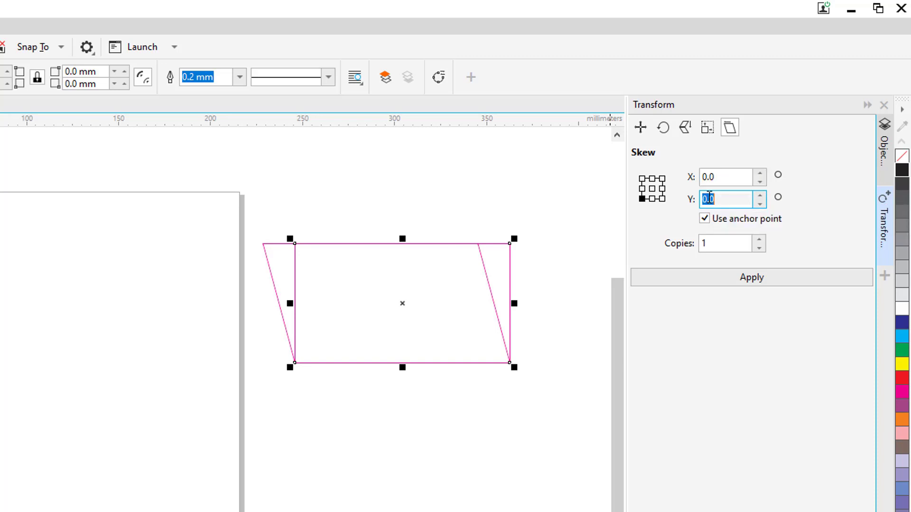
pyautogui.write('30')
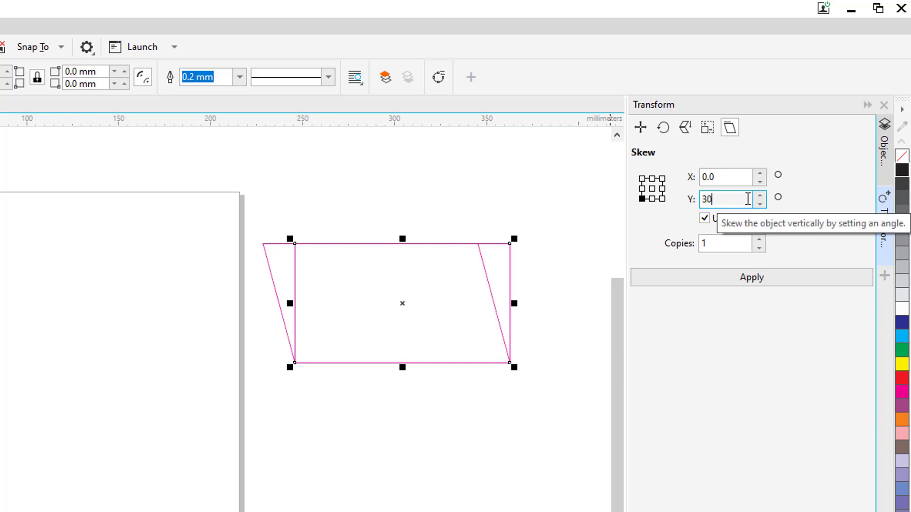
pyautogui.press('Return')
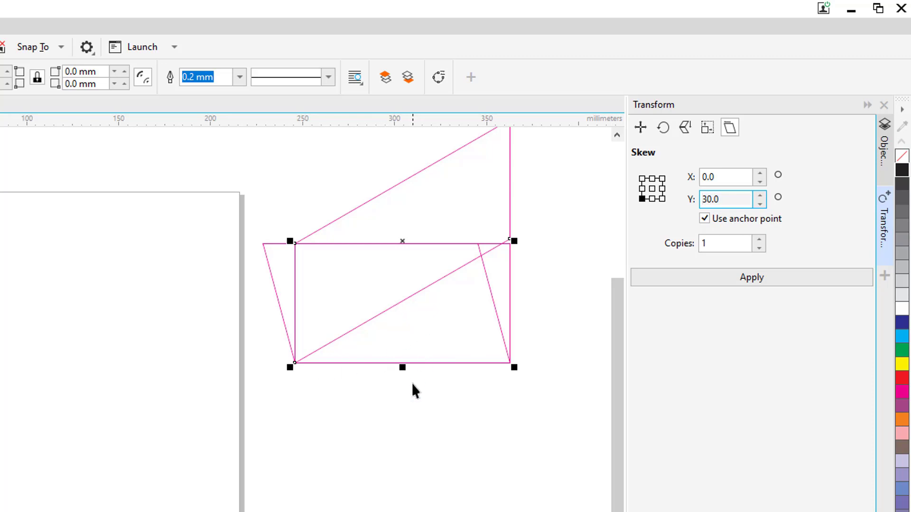
pyautogui.click(372, 405)
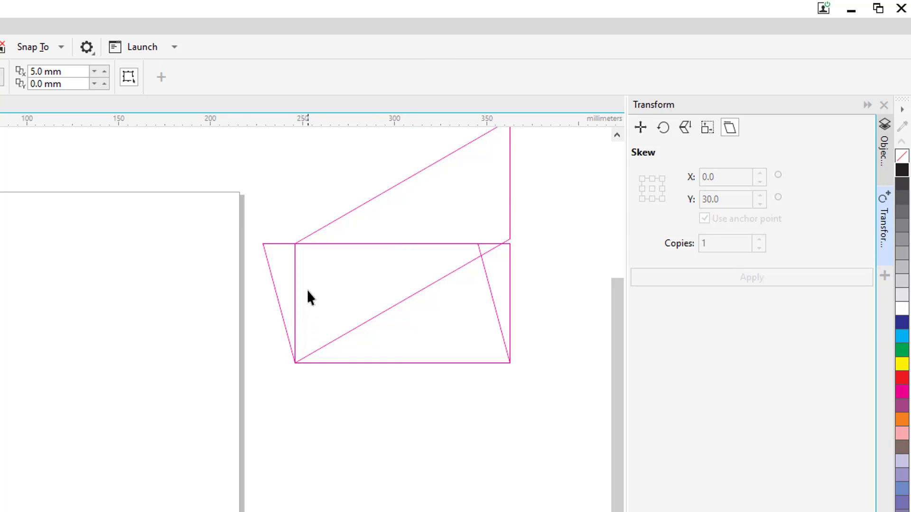
# Add an angular dimension at the lower-left corner between the horizontally skewed copy's slanted side and the rectangle's vertical side.
pyautogui.press('z')
pyautogui.moveTo(212, 145); pyautogui.dragTo(540, 402)
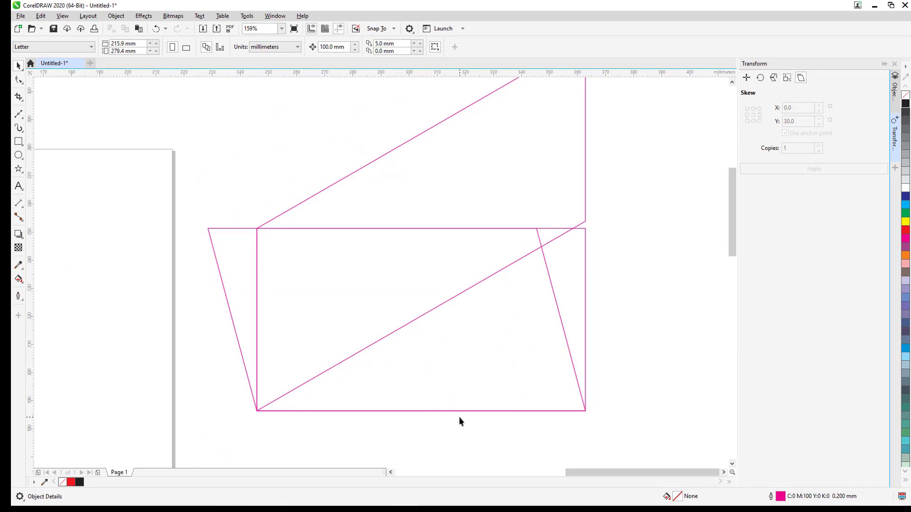
pyautogui.click(21, 208)
pyautogui.click(67, 221)
pyautogui.click(256, 410)
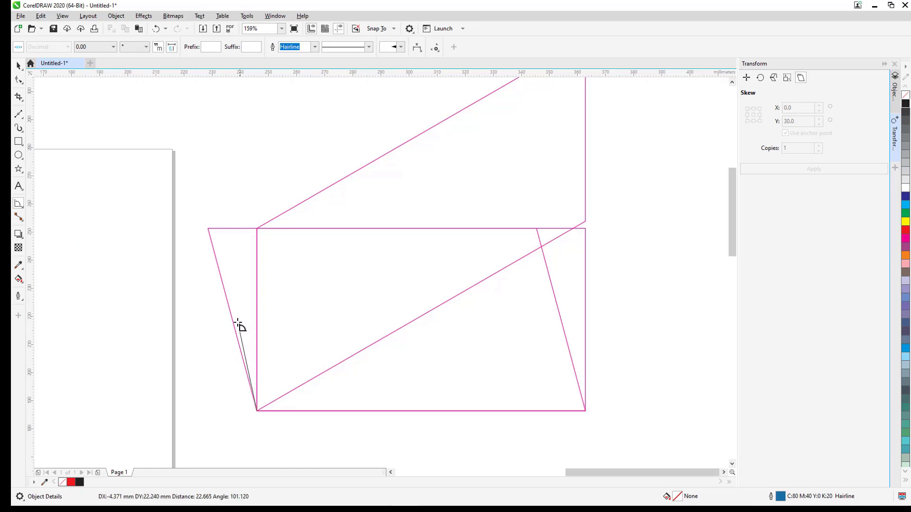
pyautogui.click(219, 266)
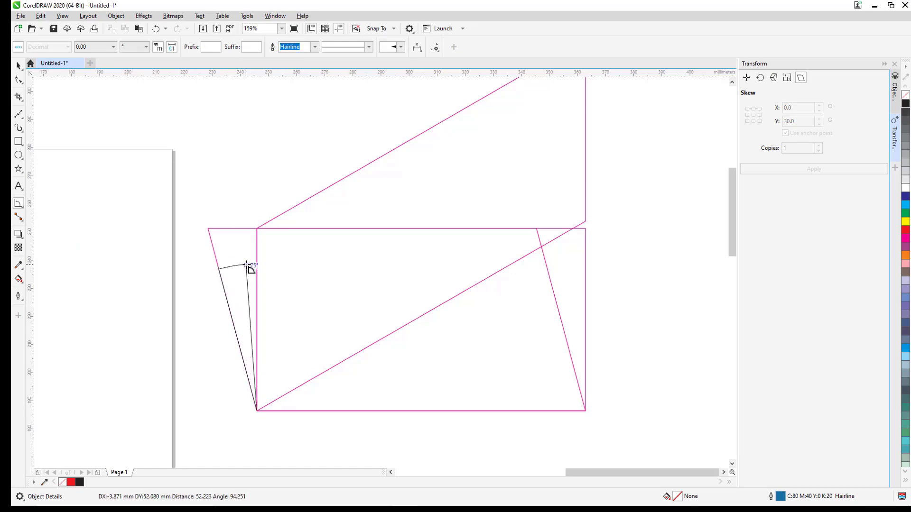
pyautogui.click(256, 264)
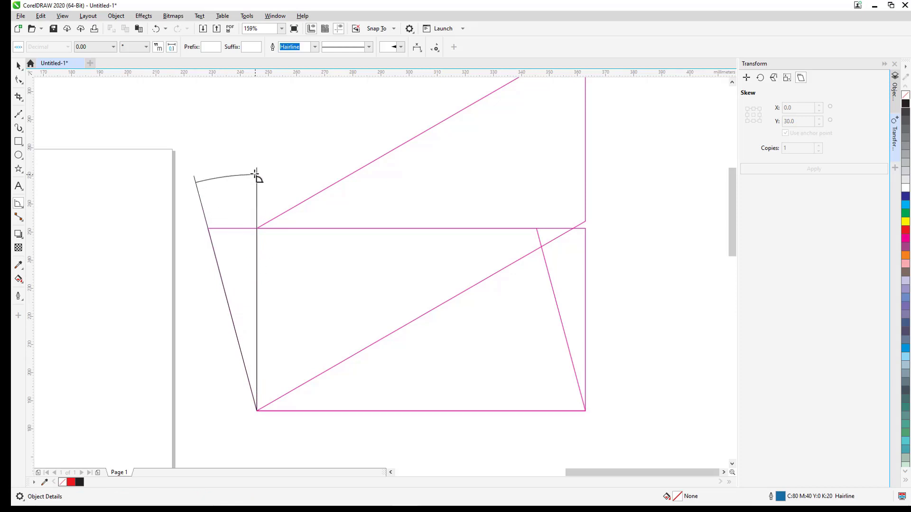
pyautogui.click(255, 173)
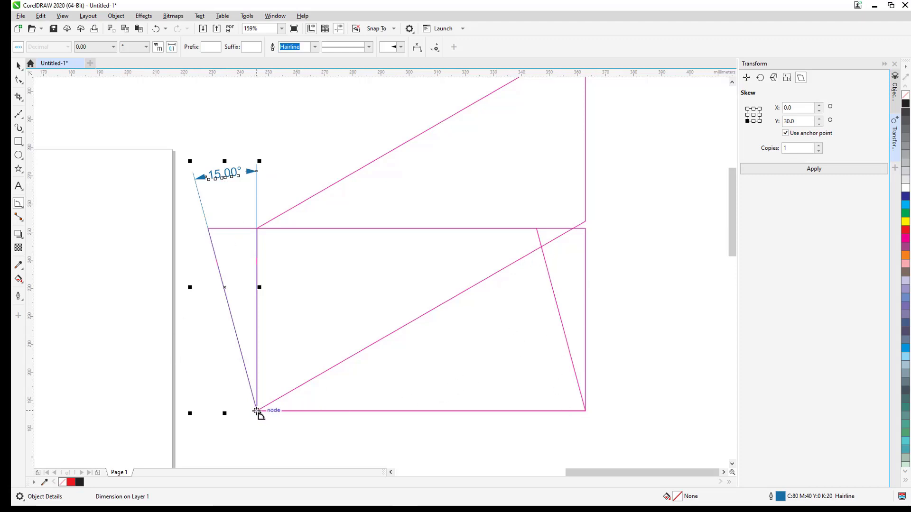
# Add an angular dimension between the rectangle's bottom edge and the vertically skewed copy's lower edge, then select the original rectangle.
pyautogui.moveTo(256, 411); pyautogui.dragTo(496, 275)
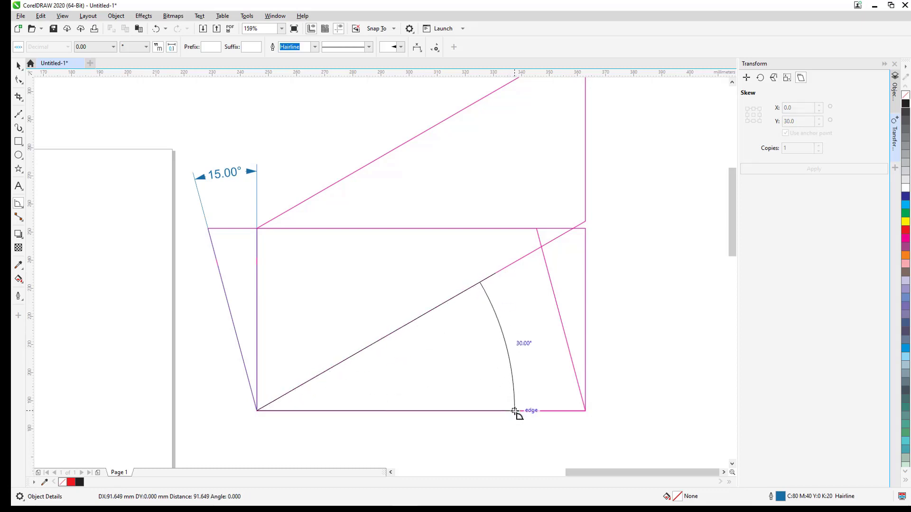
pyautogui.click(655, 368)
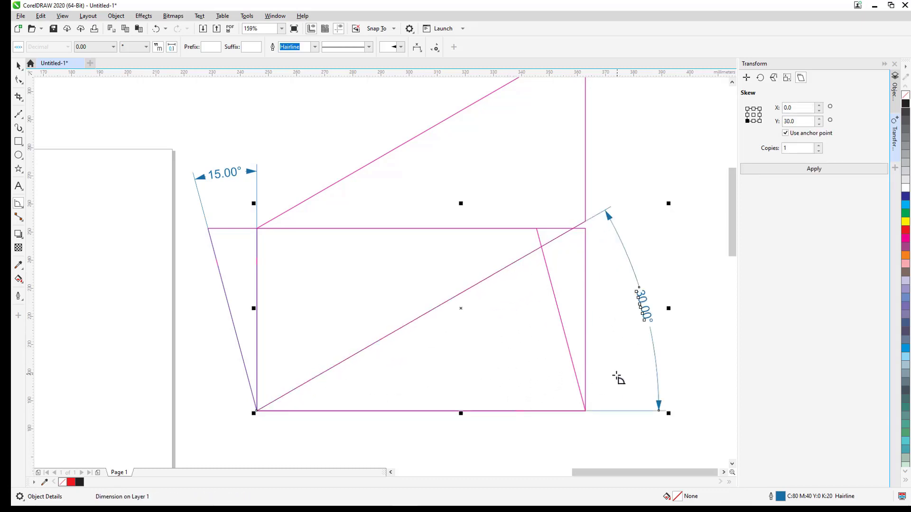
pyautogui.click(711, 320)
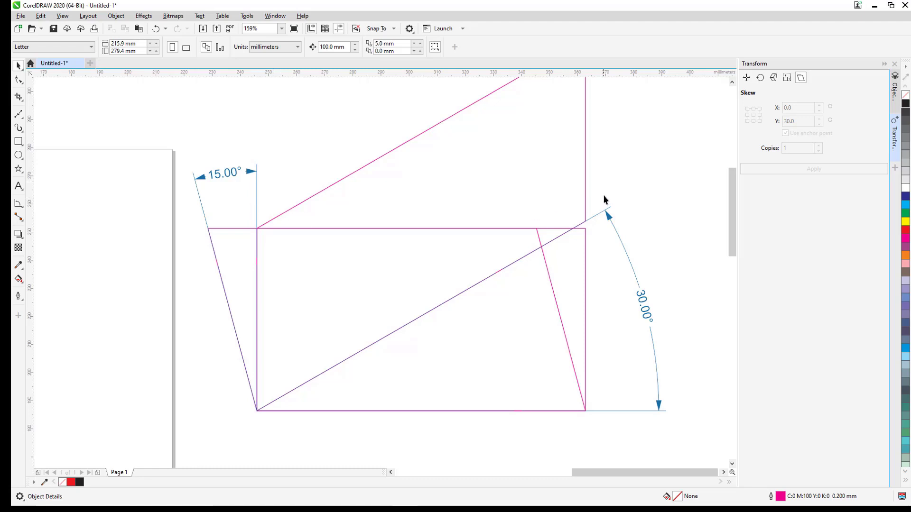
pyautogui.click(585, 256)
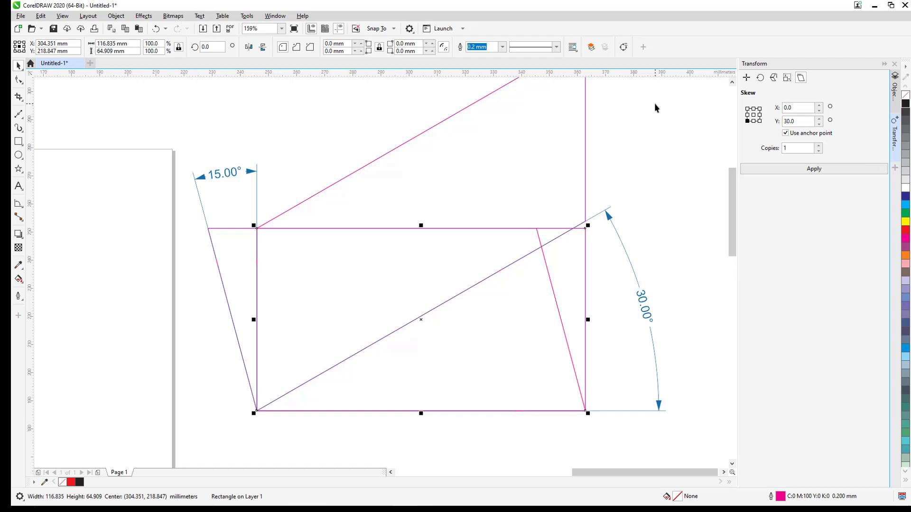
# Minimize CorelDRAW and open the desktop image DSC_0019 in Photos.
pyautogui.click(873, 7)
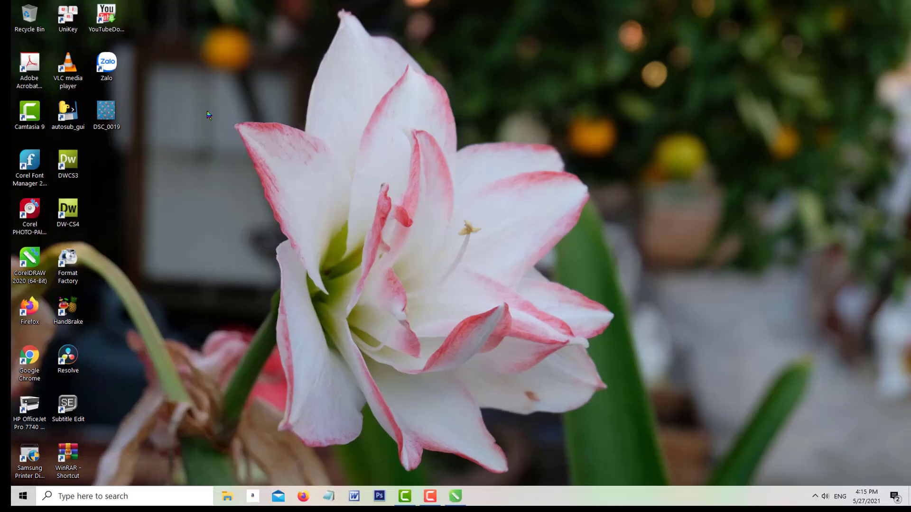
pyautogui.rightClick(108, 116)
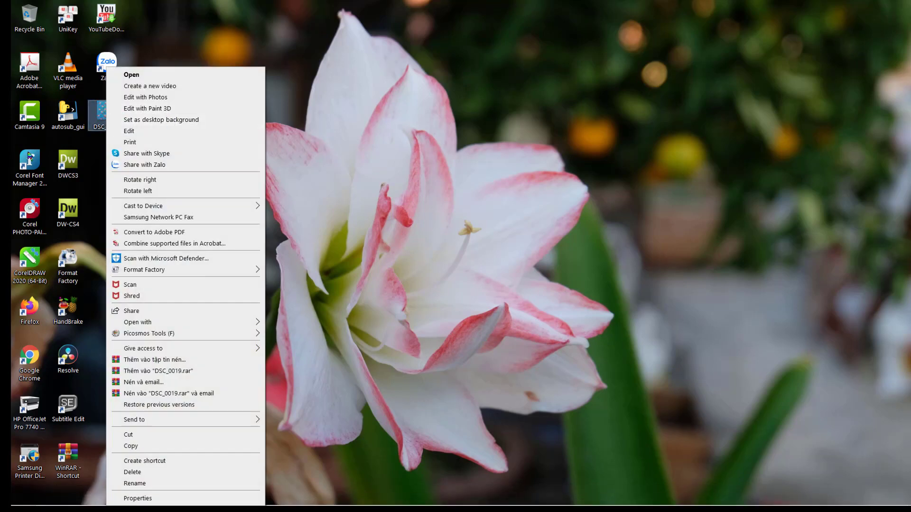
pyautogui.moveTo(146, 325)
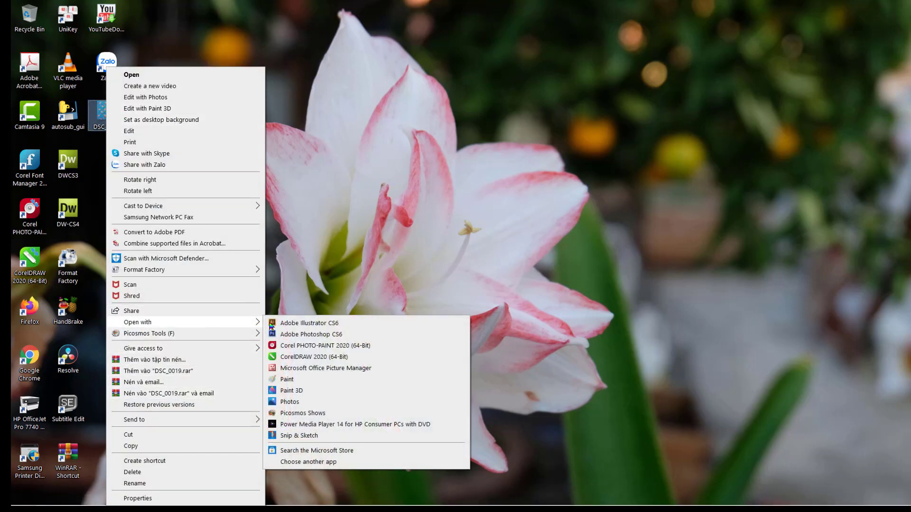
pyautogui.click(289, 402)
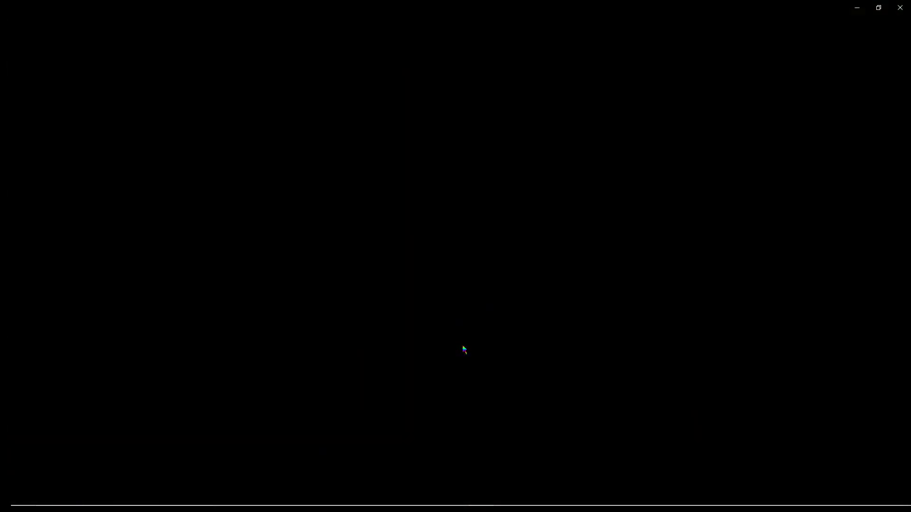